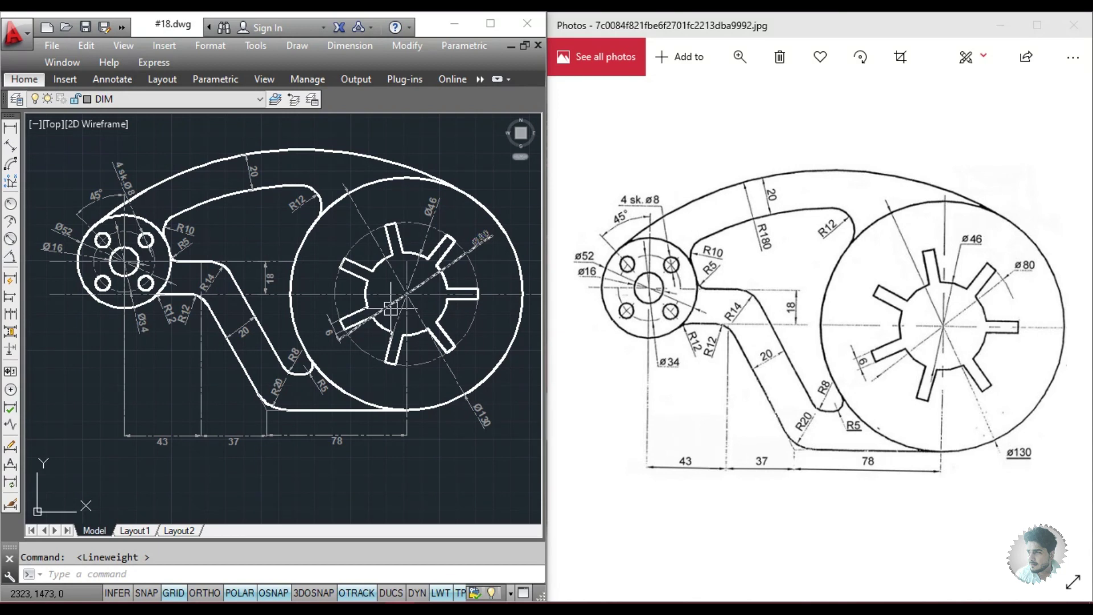
- Pan the finished drawing out of view to an empty area of model space
middle_click_drag(617, 283, 165, 326)
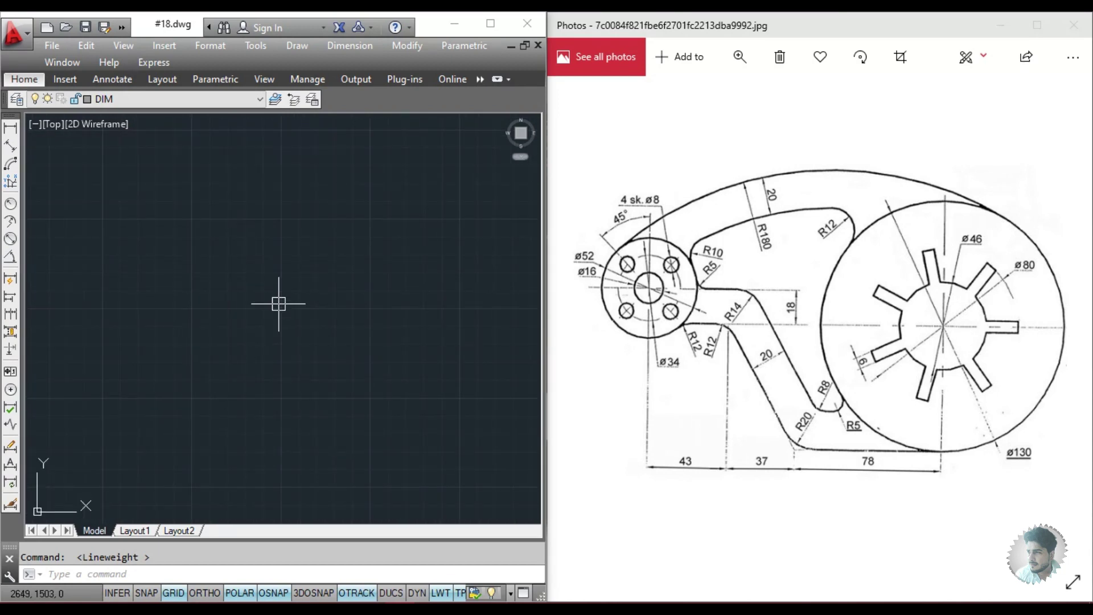
- Make layer 0 current and draw a 16-diameter circle for the hub
key("Escape")
left_click(165, 100)
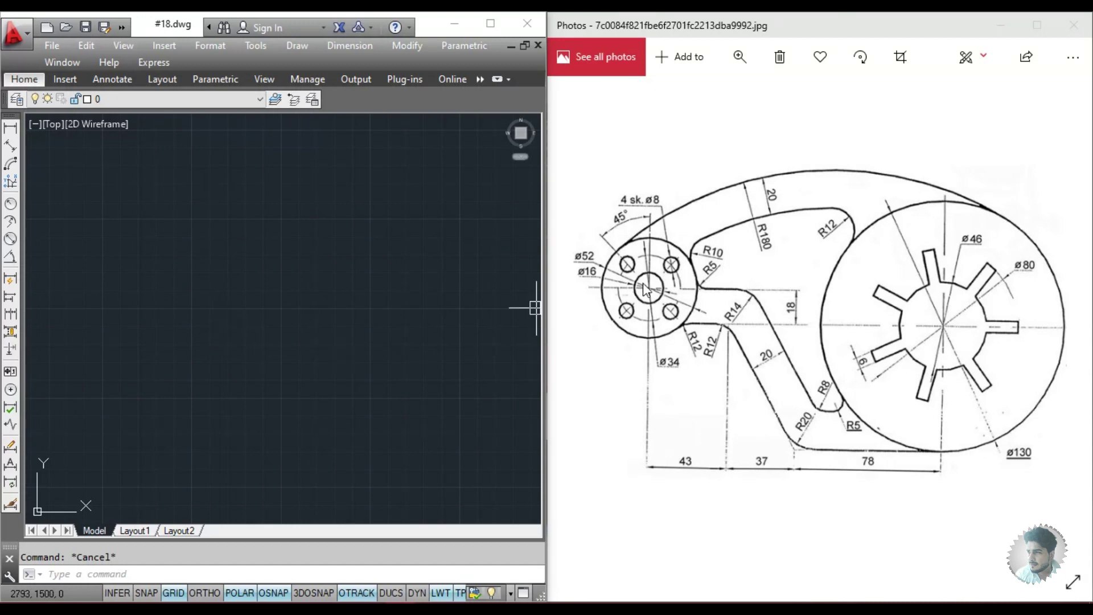
left_click(313, 338)
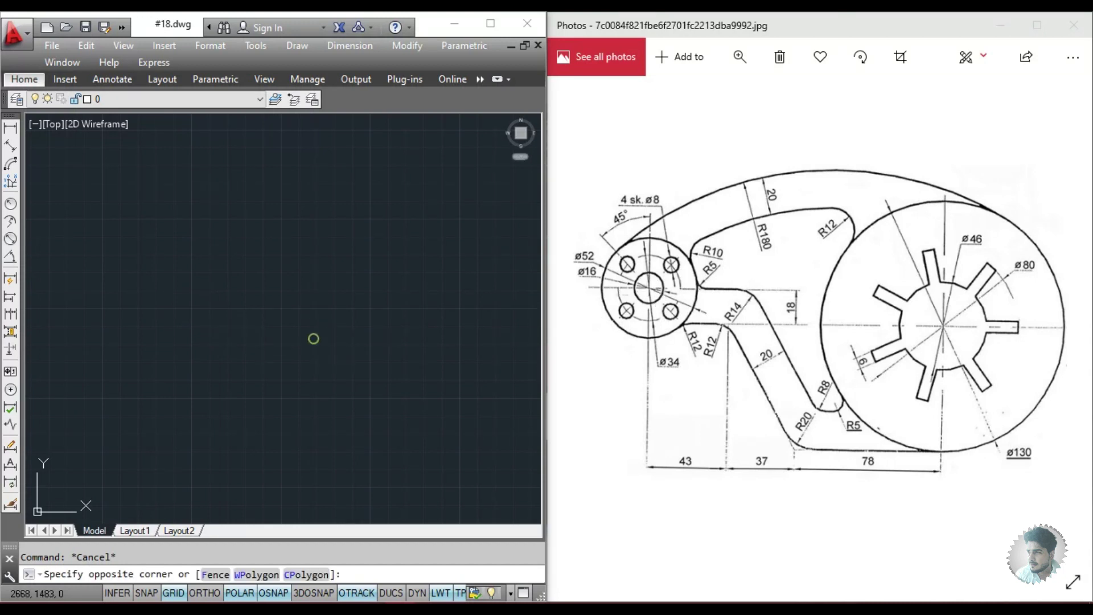
key("Escape")
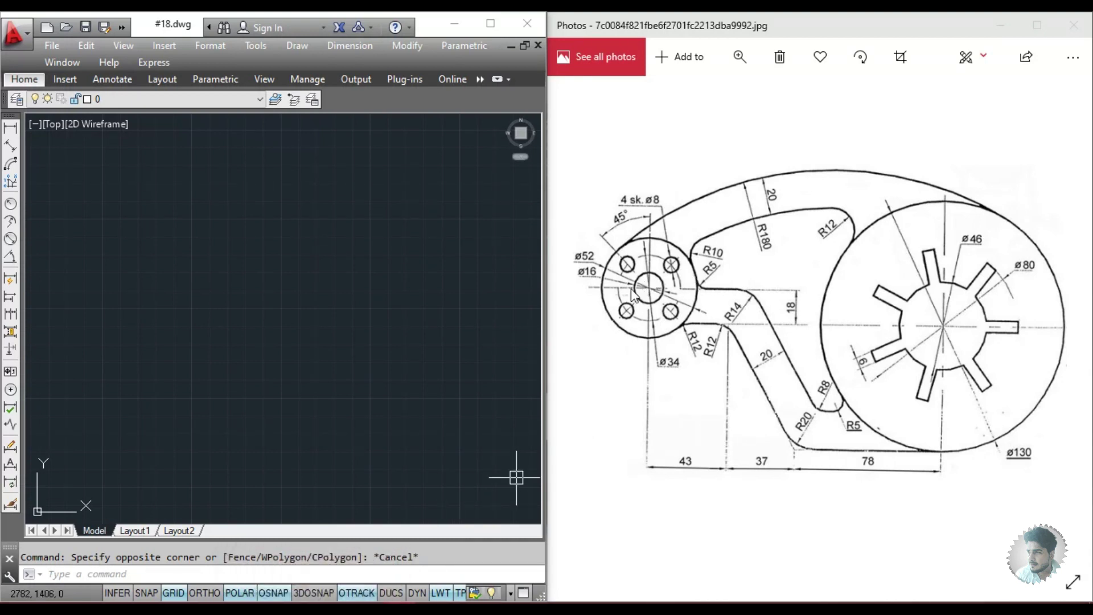
type("c")
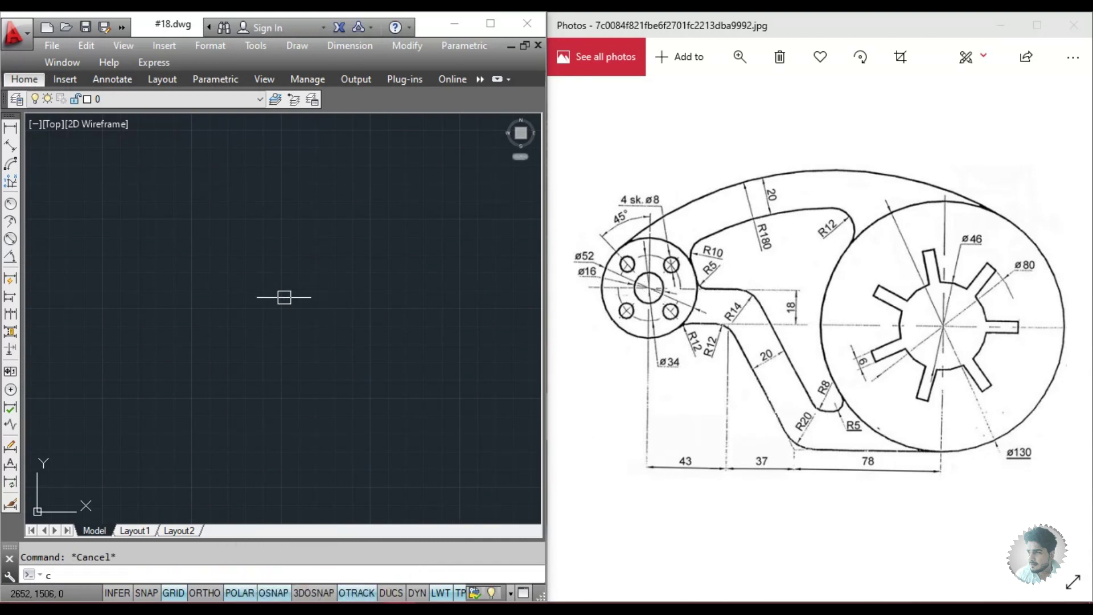
key("Return")
left_click(233, 280)
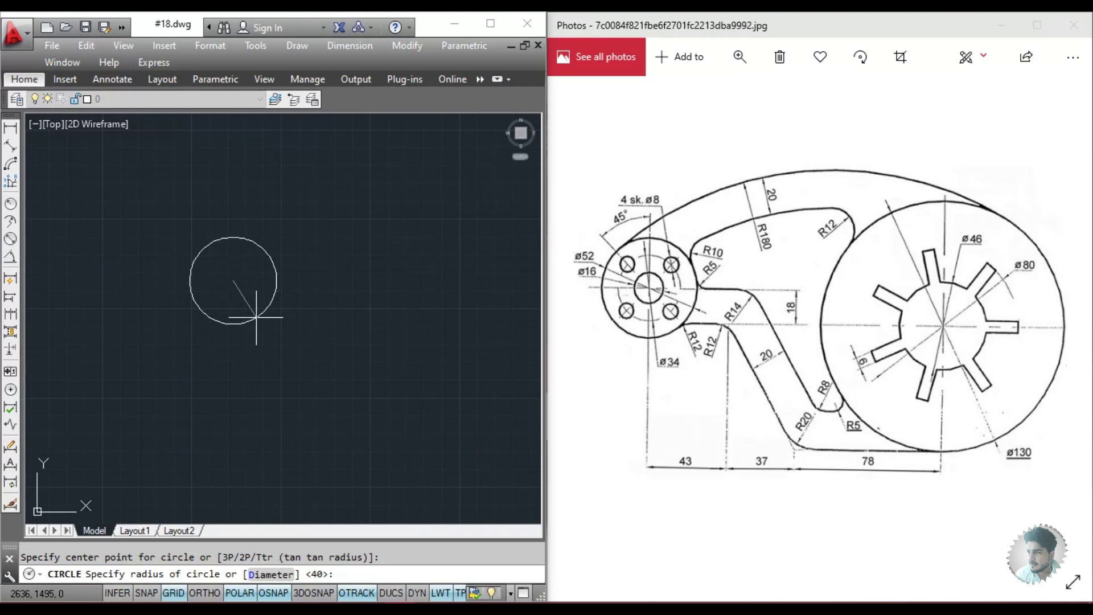
type("d")
key("Return")
type("16")
key("Return")
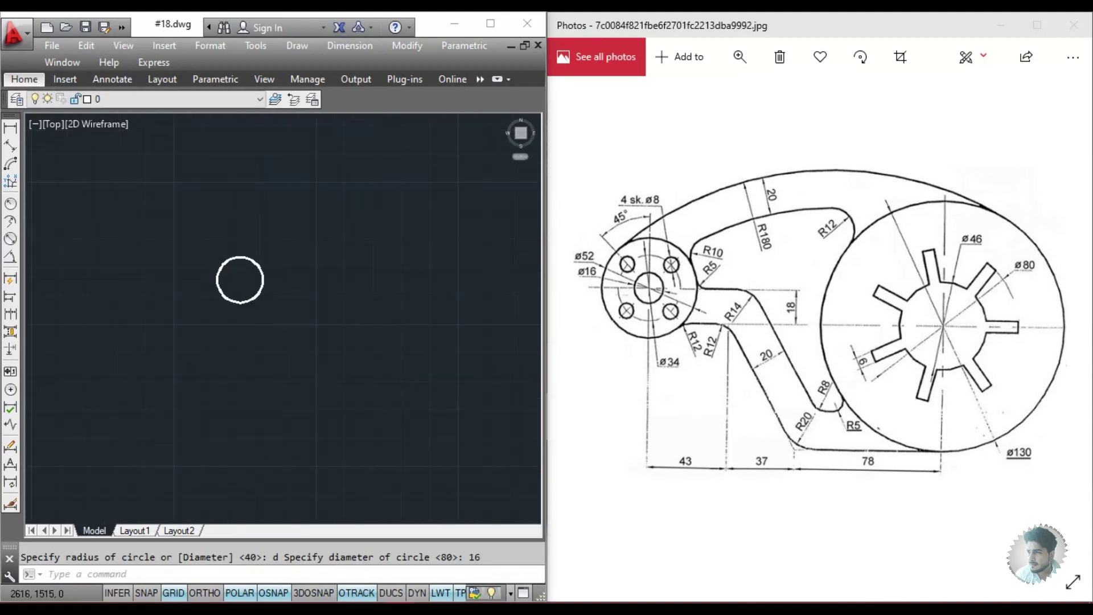
- Turn off lineweight display and polar tracking
left_click(438, 593)
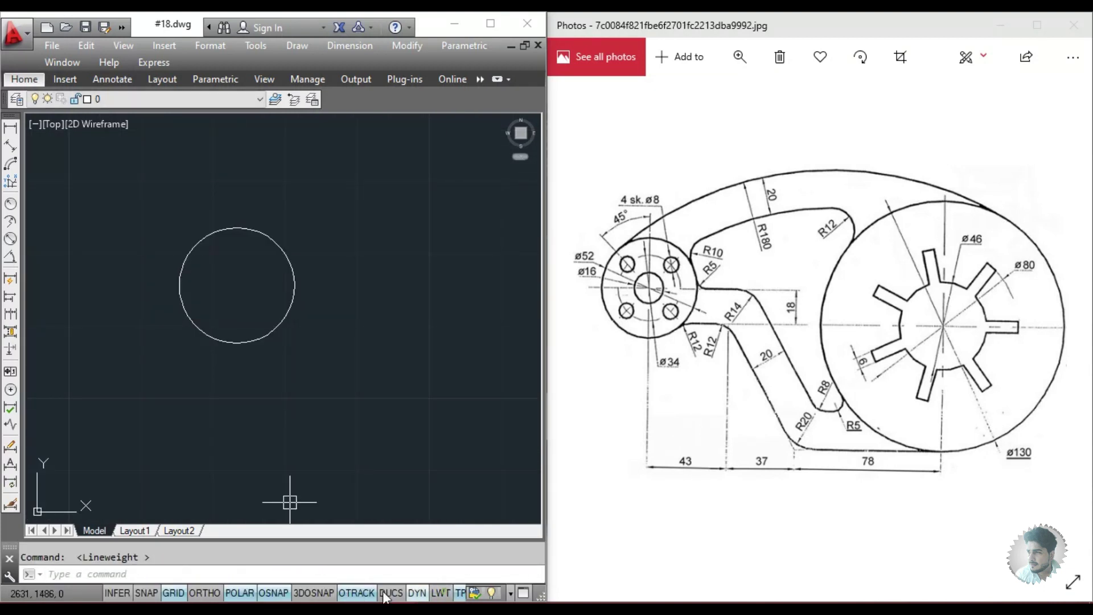
left_click(239, 592)
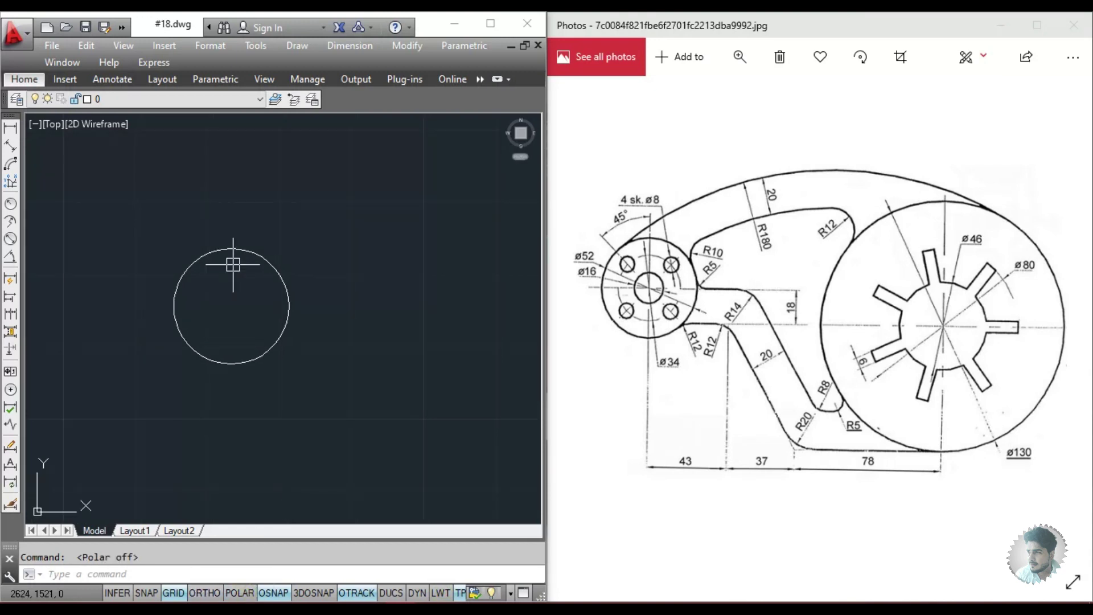
key("Escape")
middle_click_drag(269, 252, 264, 274)
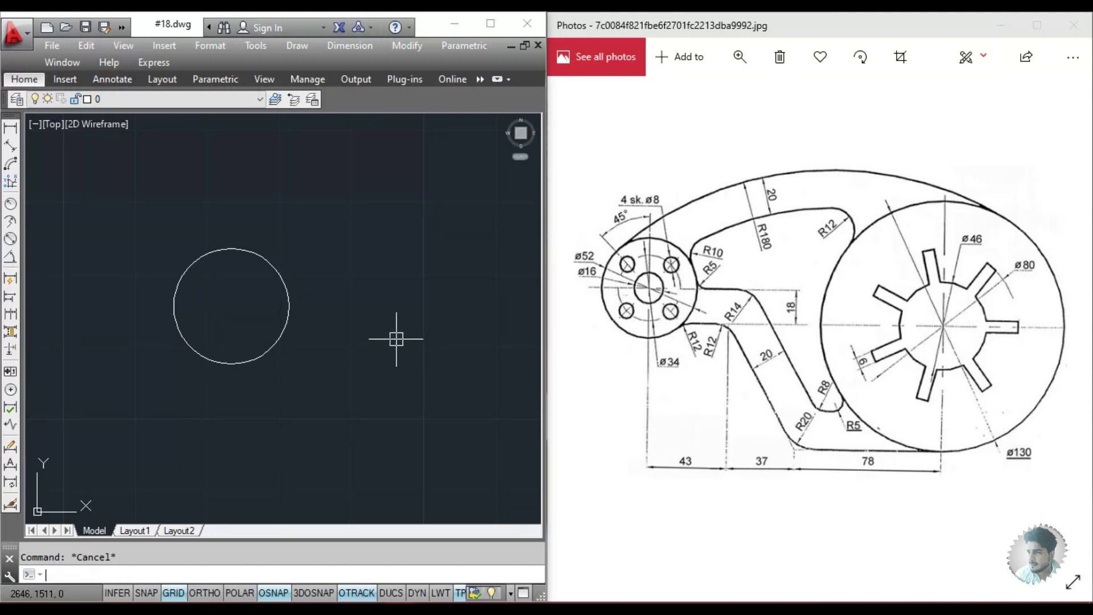
- Add a concentric 34-diameter circle on the same centre
type("c")
key("Return")
left_click(231, 306)
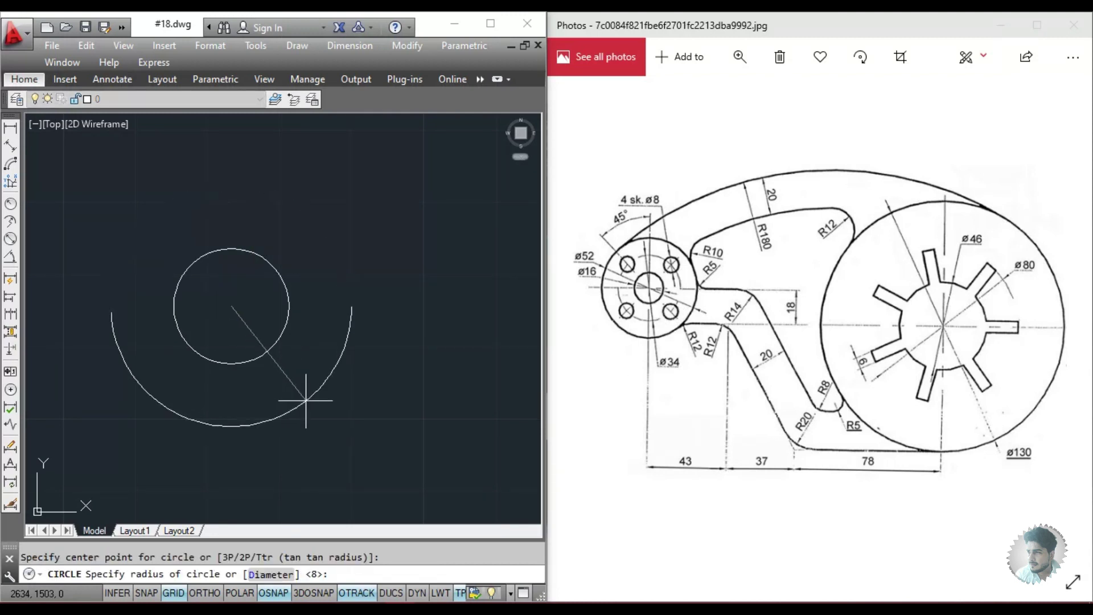
type("d")
key("Return")
type("34")
key("Return")
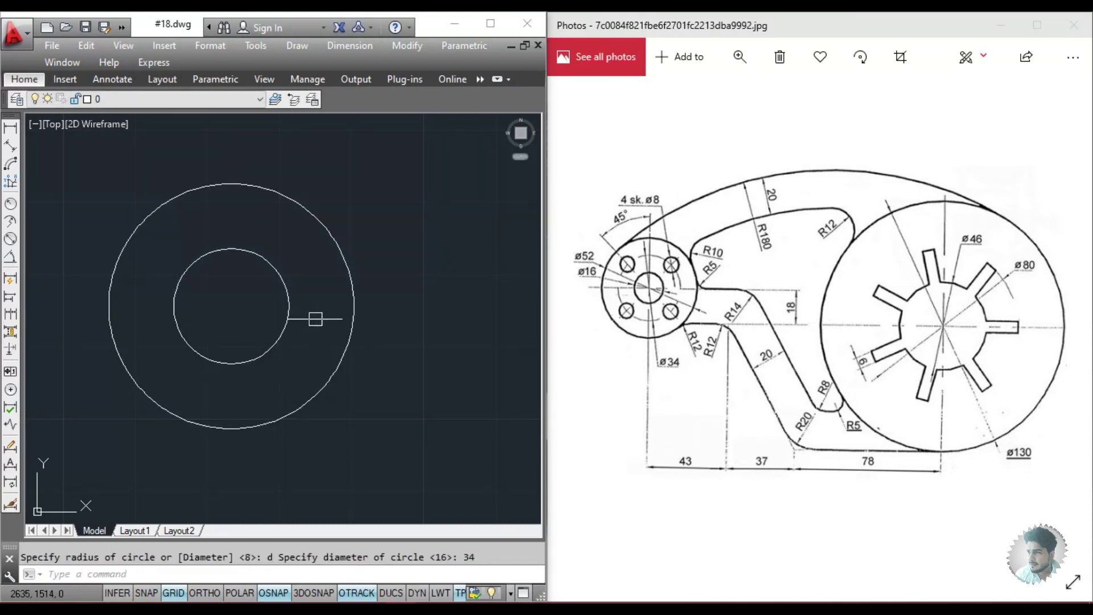
- Add a concentric 52-diameter circle around the same hub centre
key("Return")
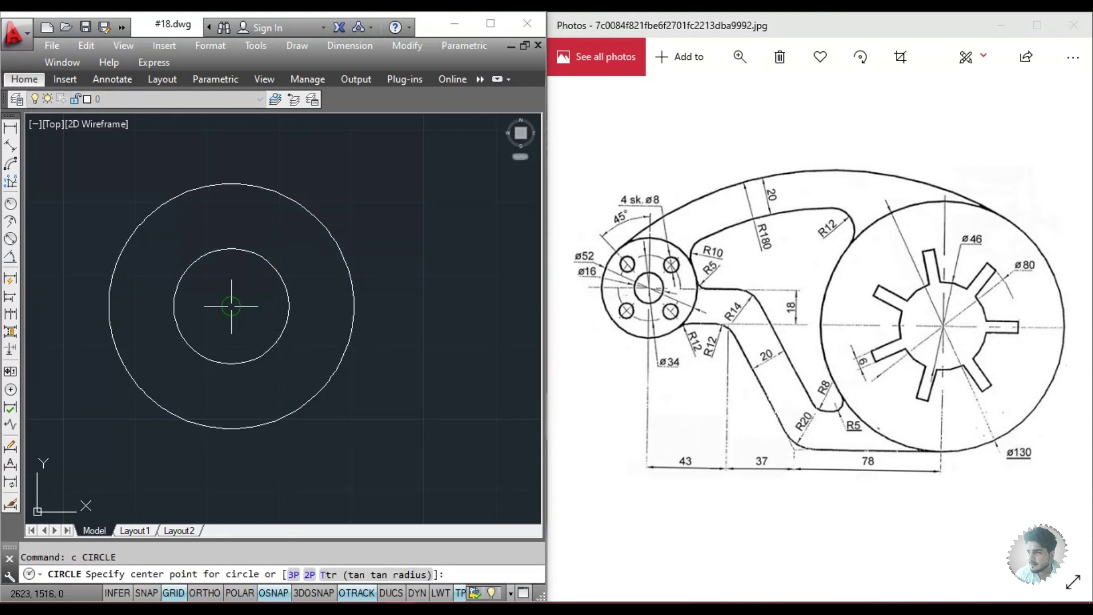
left_click(231, 307)
type("d")
key("Return")
type("52")
key("Return")
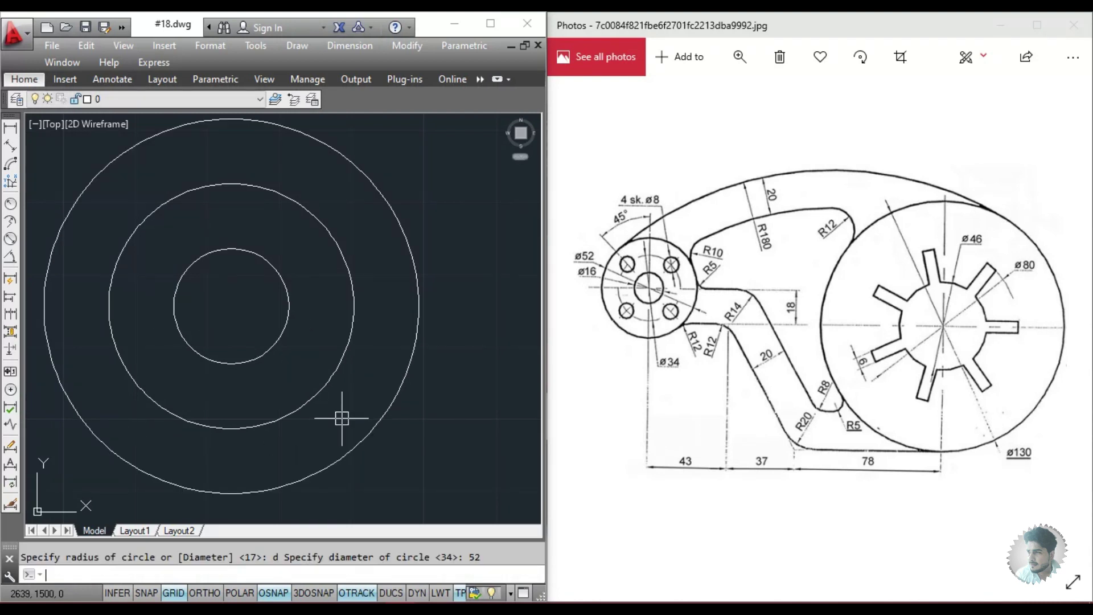
scroll(341, 415, "down", 2)
middle_click_drag(342, 395, 345, 381)
left_click(341, 361)
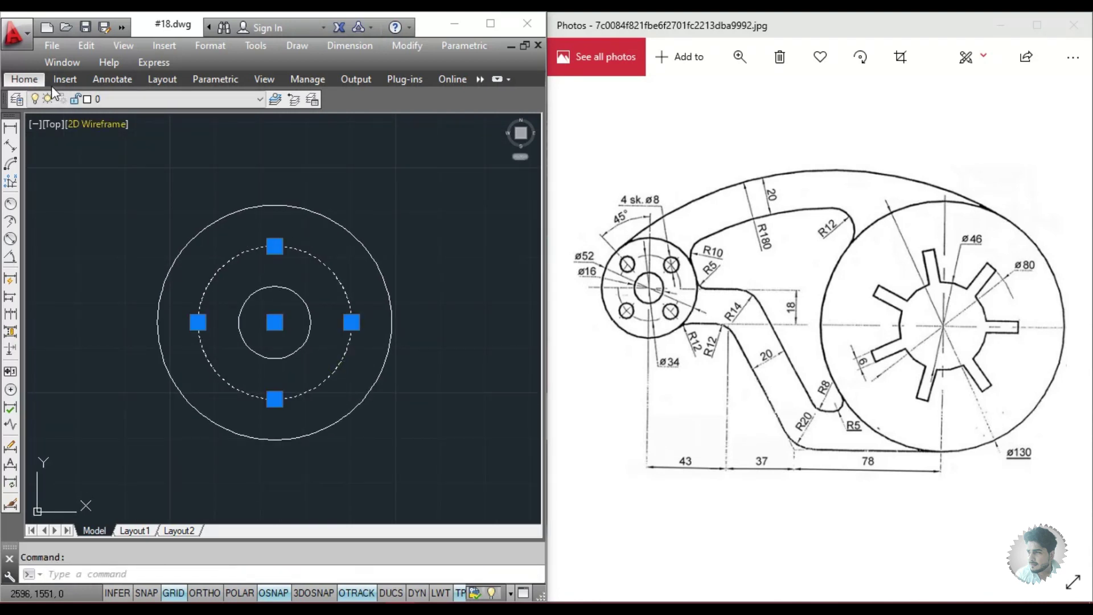
- Put the 34-diameter circle on the dashed PROJECTION layer
left_click(119, 99)
left_click(118, 154)
key("Escape")
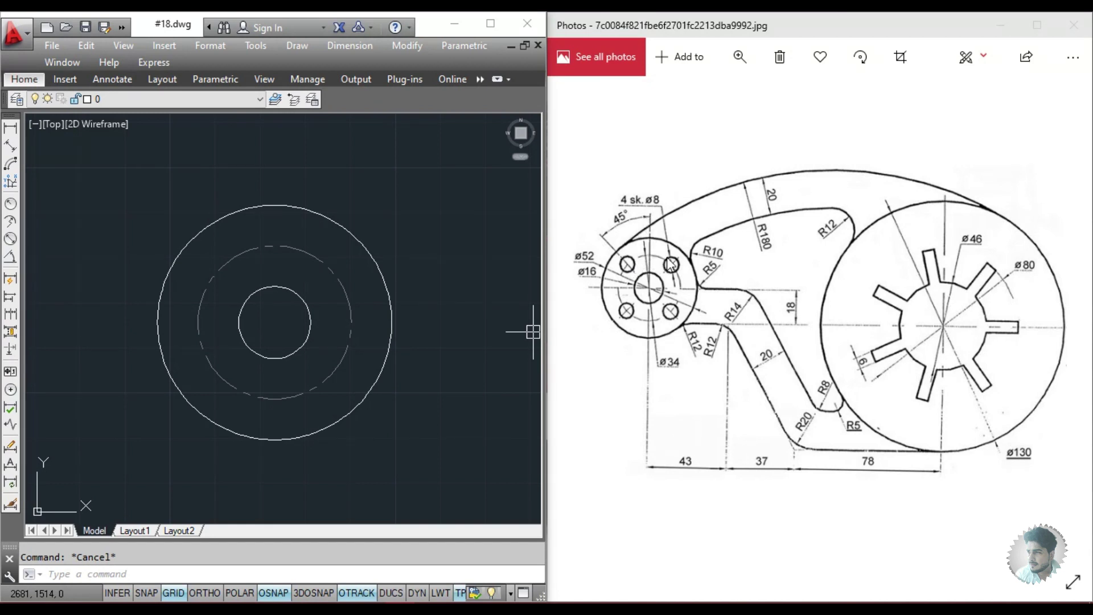
- Set polar tracking to 45° and draw a 45° line from the hub centre
left_click(241, 594)
right_click(241, 593)
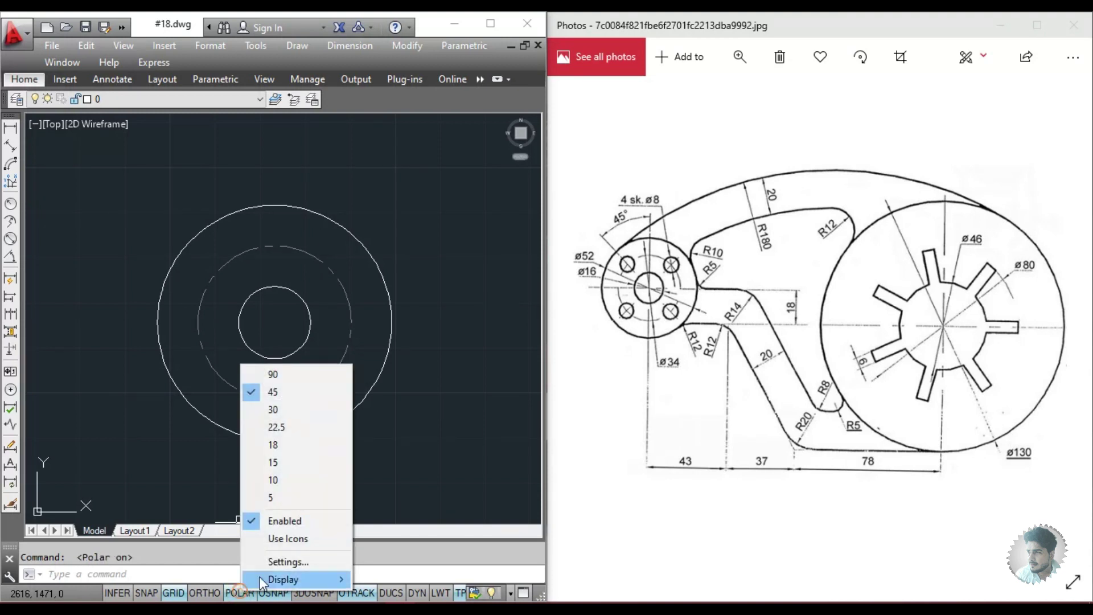
left_click(291, 393)
type("1")
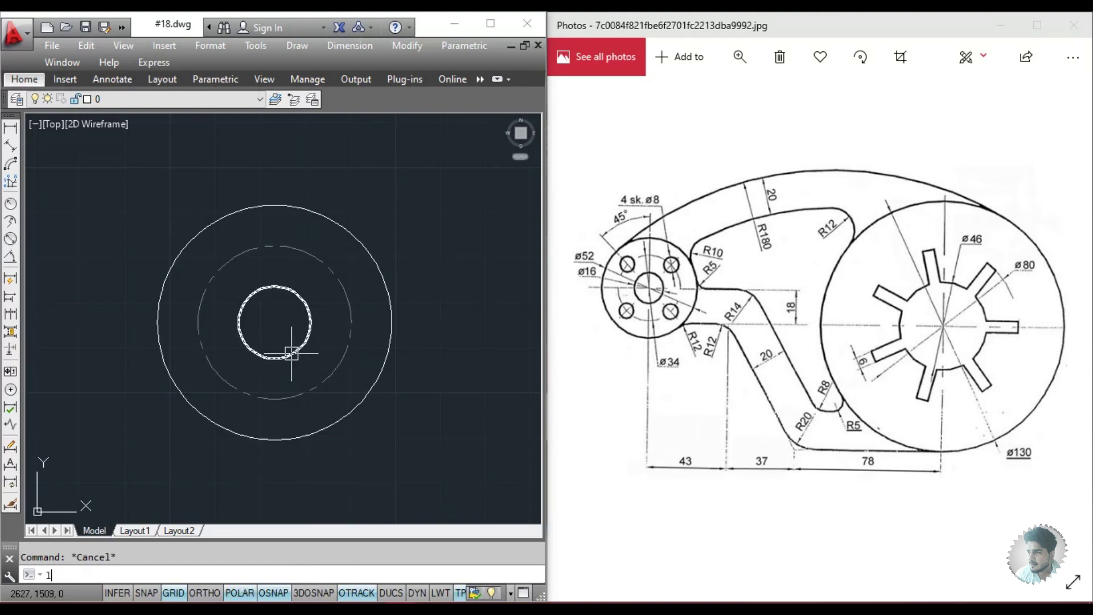
key("Return")
left_click(274, 323)
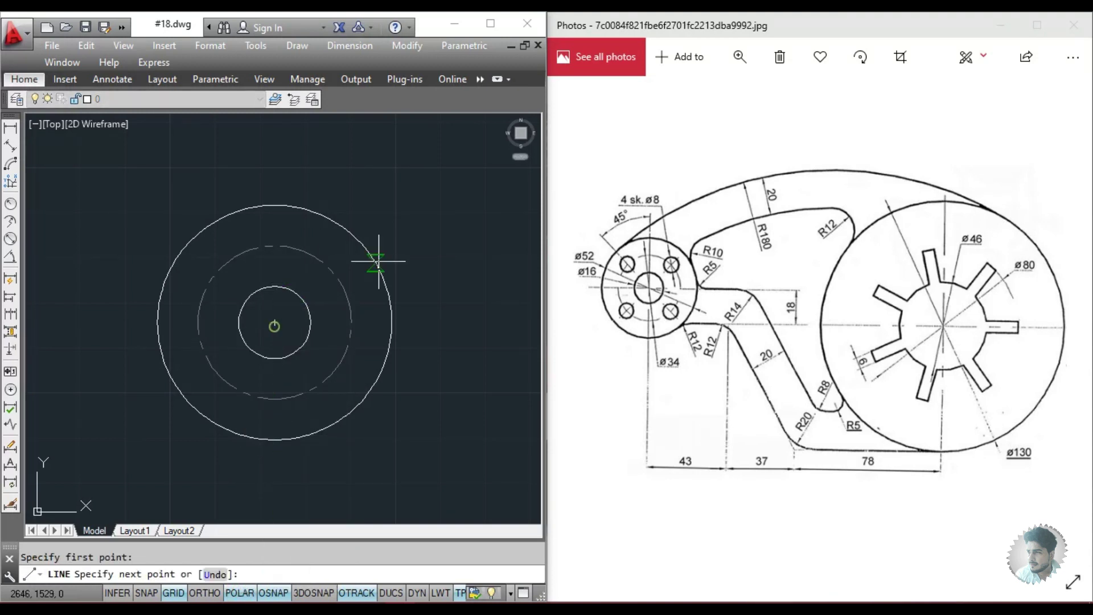
left_click(424, 171)
key("Escape")
- Draw an 8-diameter hole where the 45° line crosses the dashed circle
type("c")
key("Return")
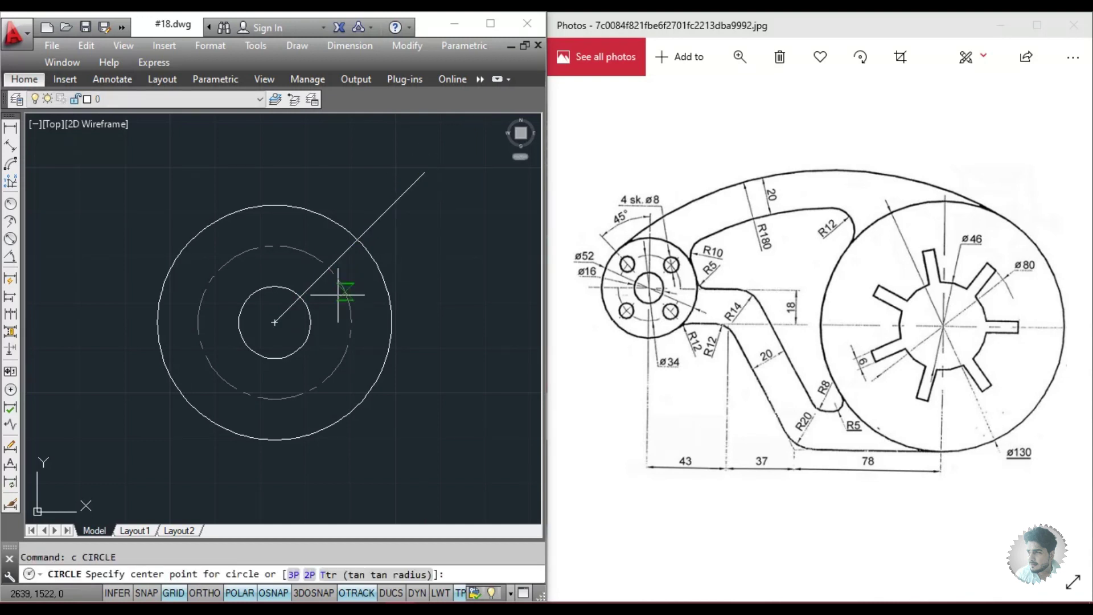
left_click(329, 267)
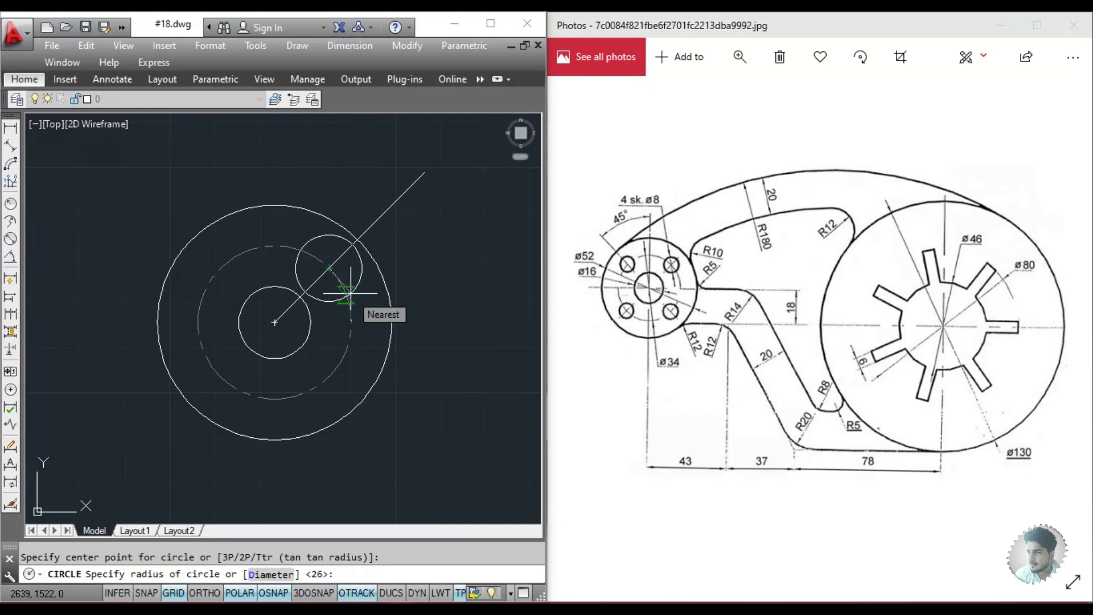
type("d")
key("Return")
key("Return")
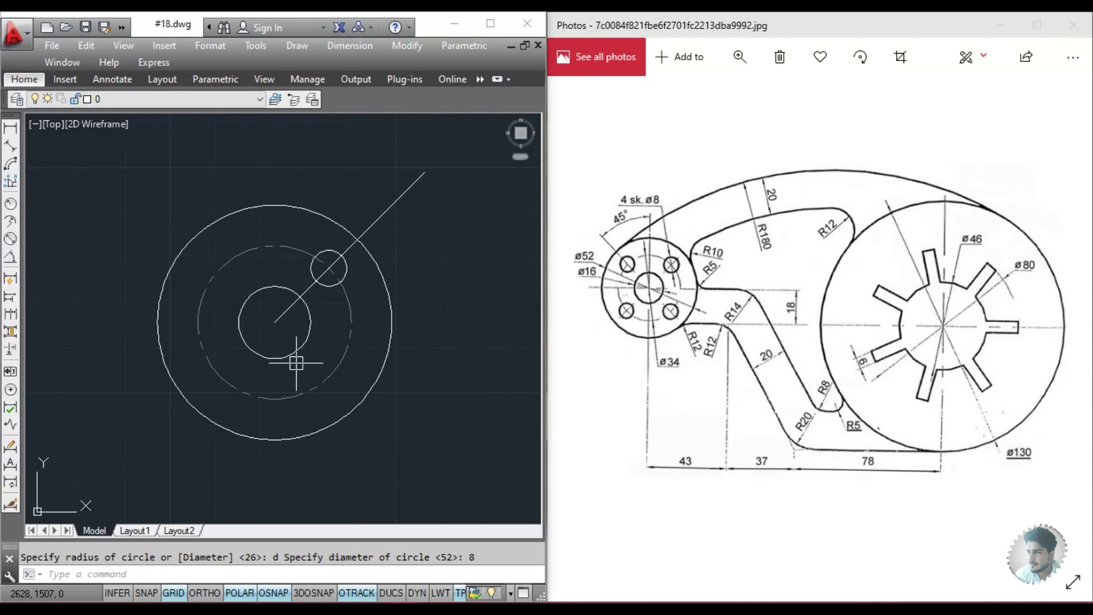
key("Escape")
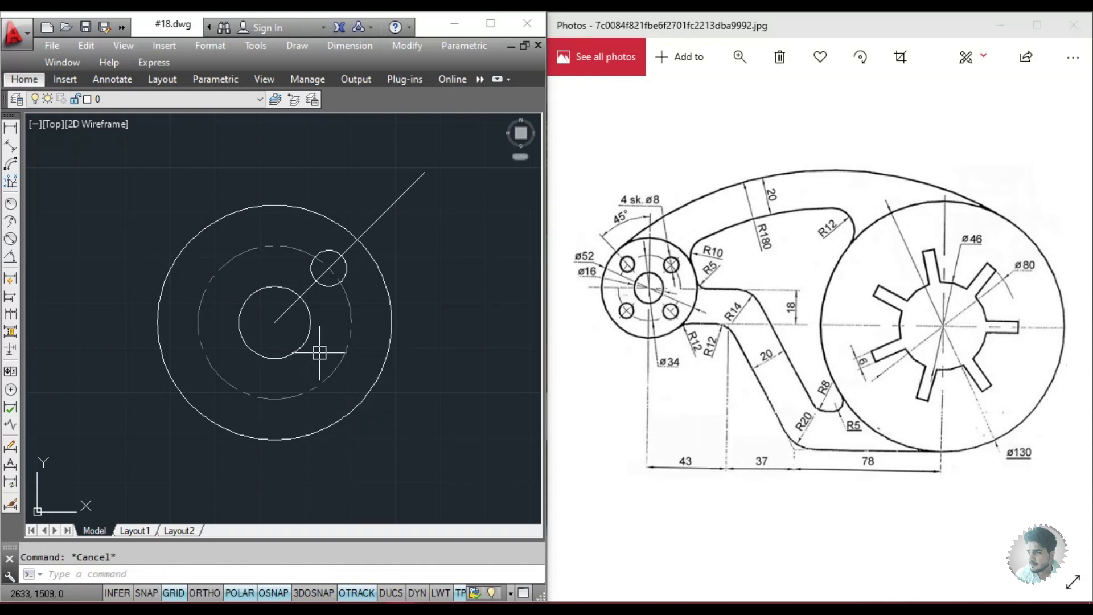
type("ar")
- Polar-array the 8-diameter hole around the hub centre into four holes
key("Return")
left_click(346, 274)
key("Return")
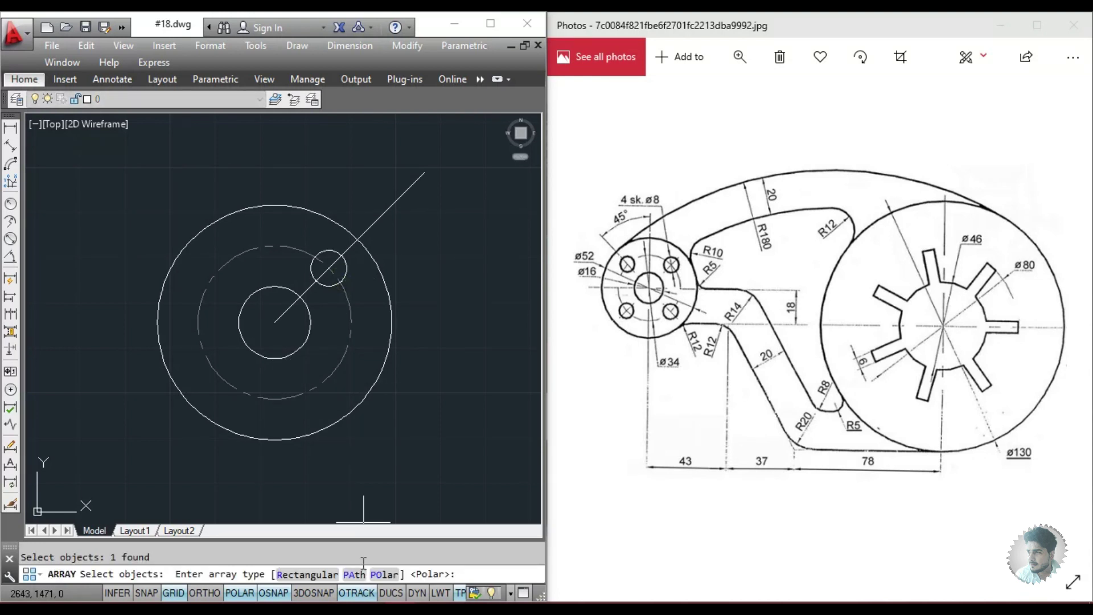
left_click(389, 576)
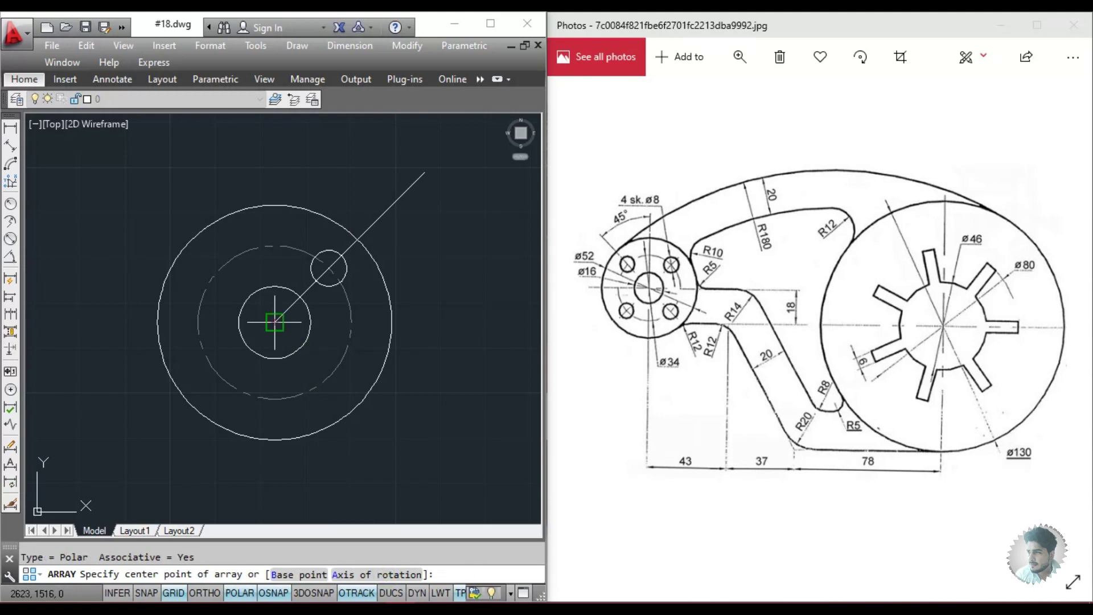
left_click(274, 322)
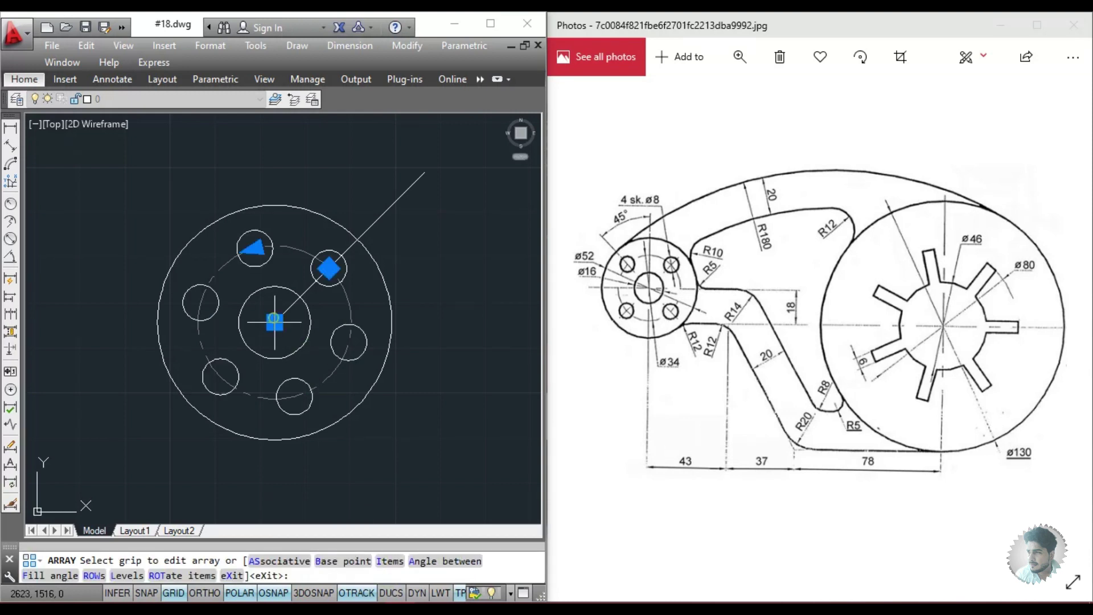
left_click(391, 562)
type("4")
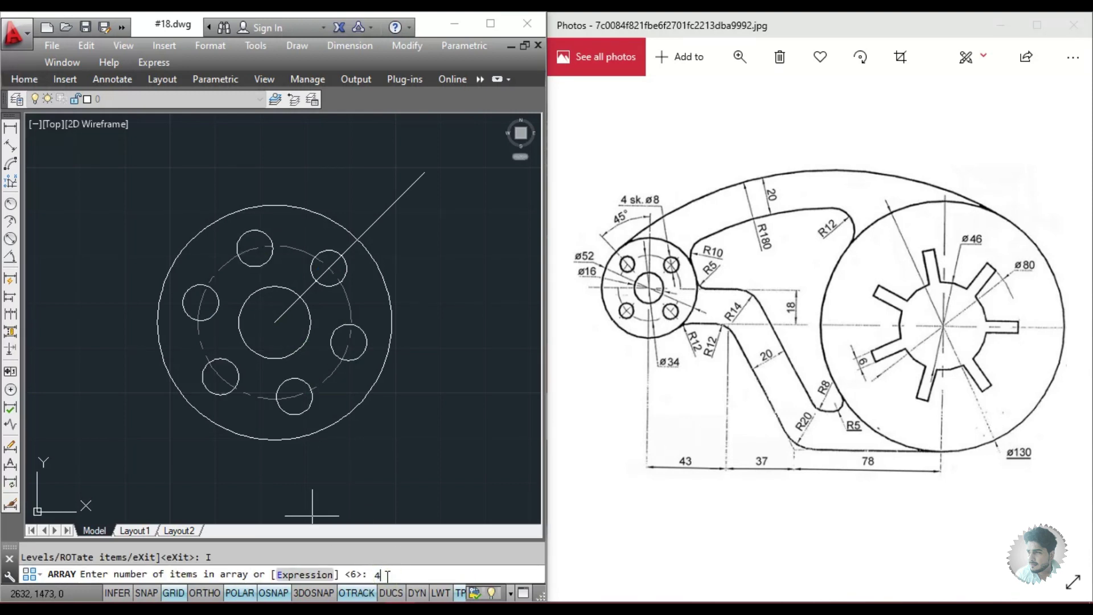
key("Return")
key("Return")
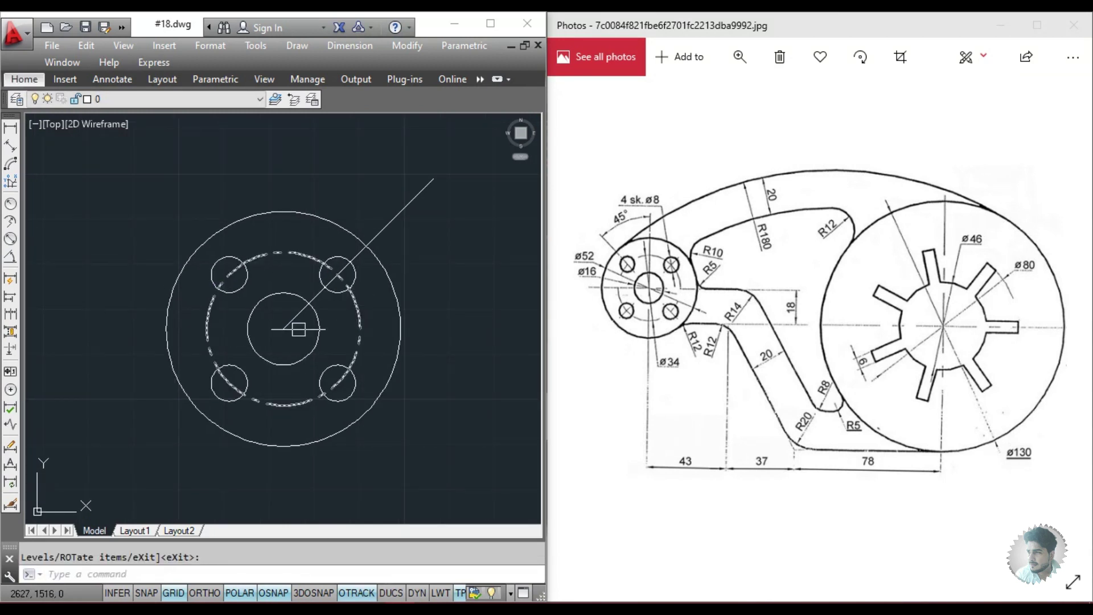
middle_click_drag(291, 325, 246, 311)
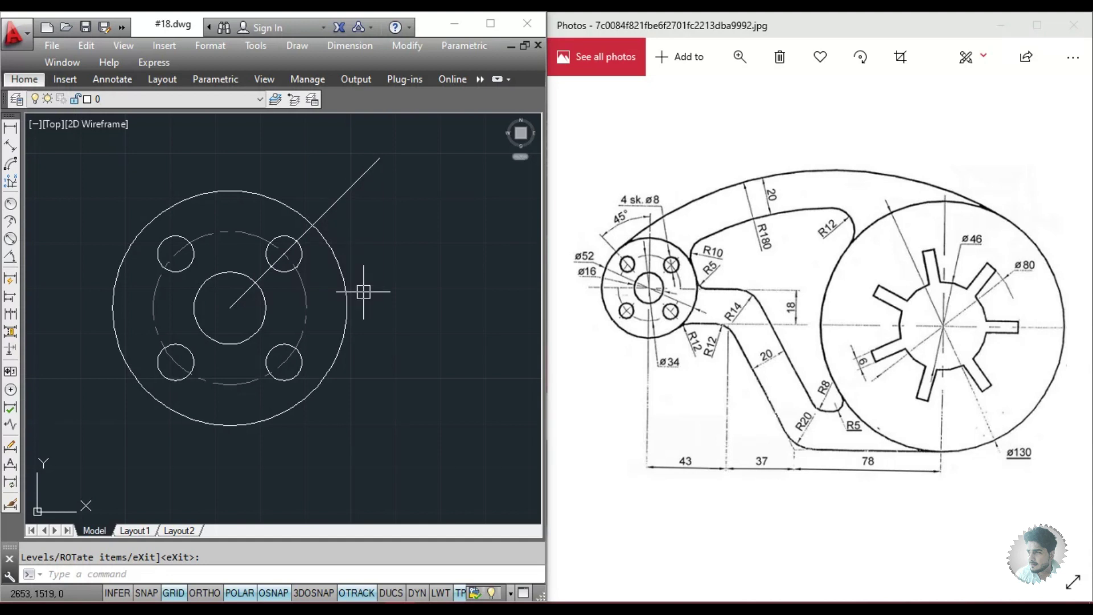
scroll(319, 300, "down", 4)
- Draw a vertical line straight down from the hub centre
type("l")
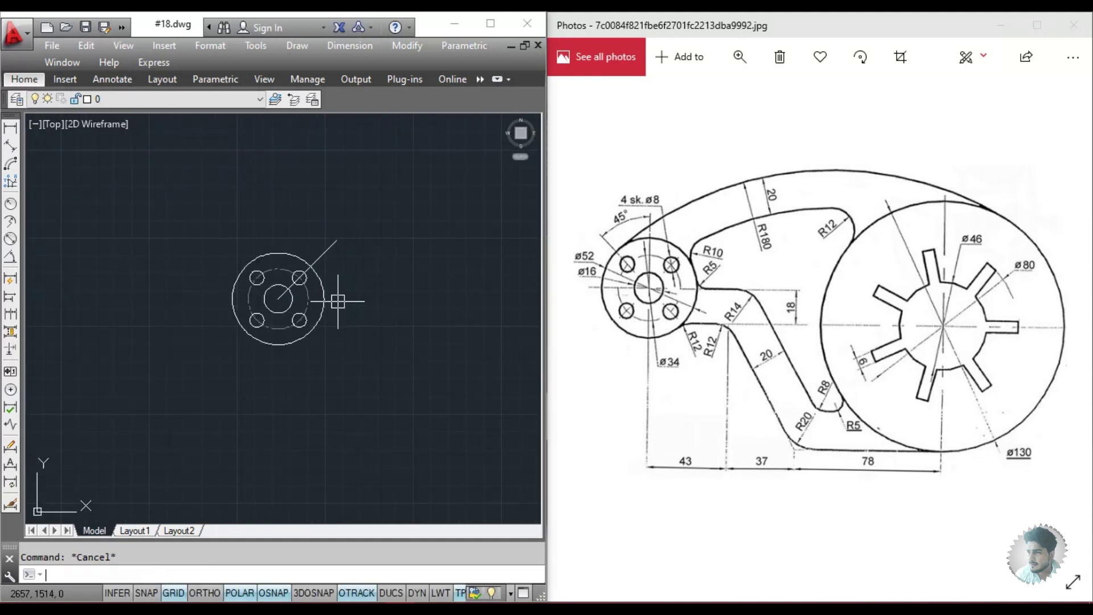
key("Return")
left_click(278, 299)
middle_click_drag(277, 302, 255, 216)
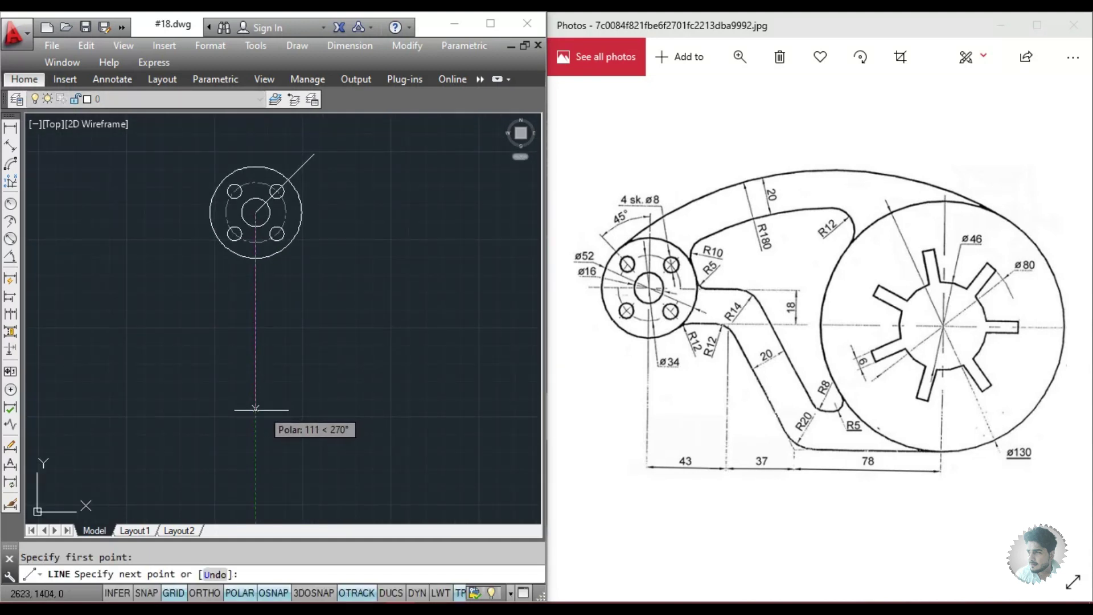
left_click(256, 473)
key("Escape")
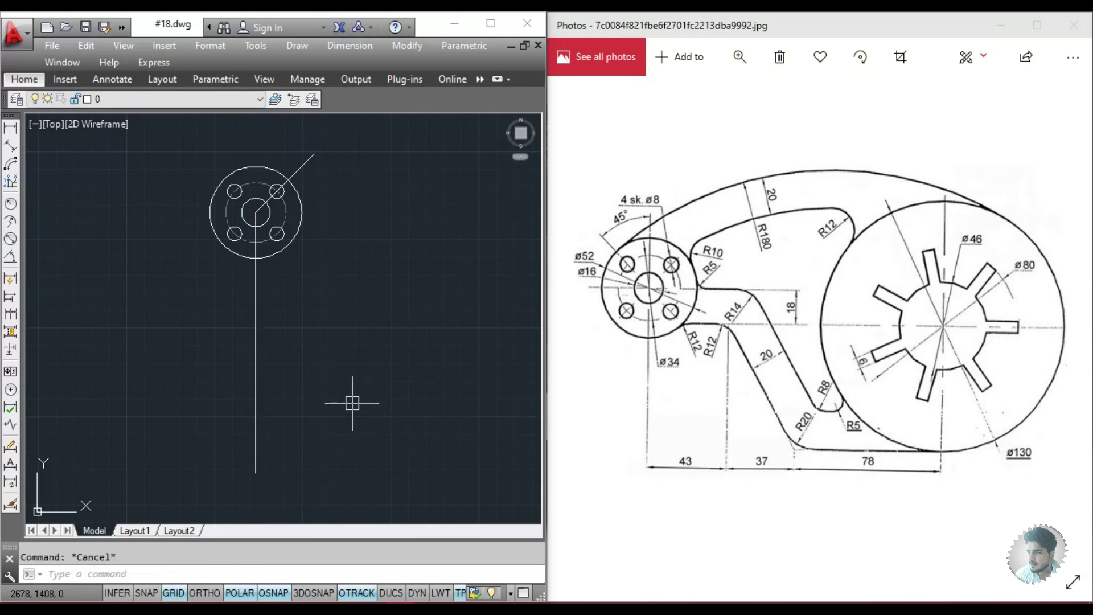
type("o")
- Offset the vertical line 43 to the right, then offset that copy 37
key("Return")
type("43")
key("Return")
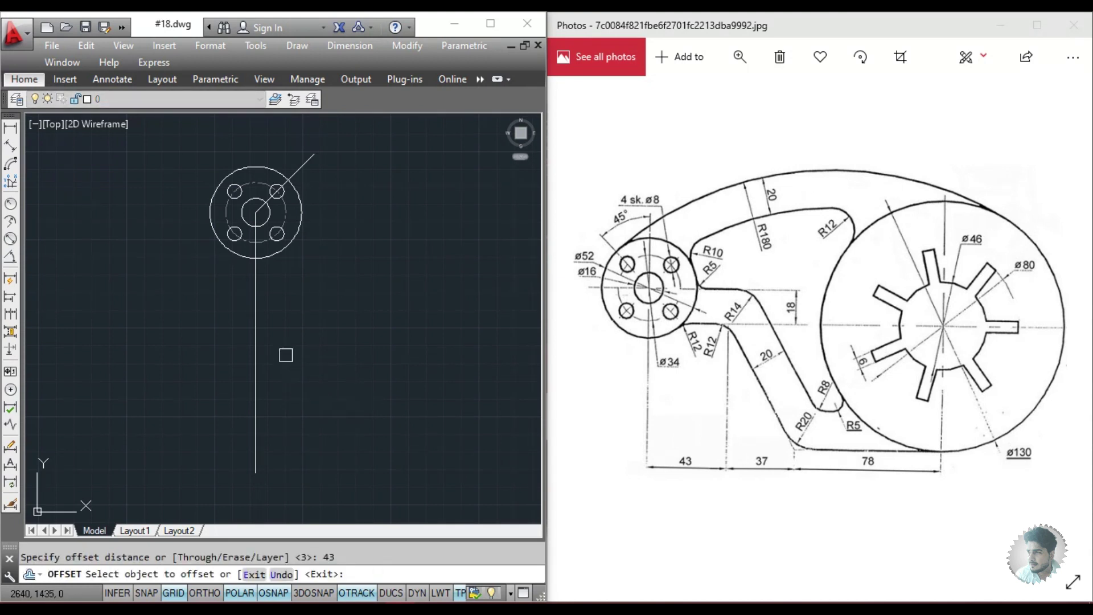
left_click(256, 328)
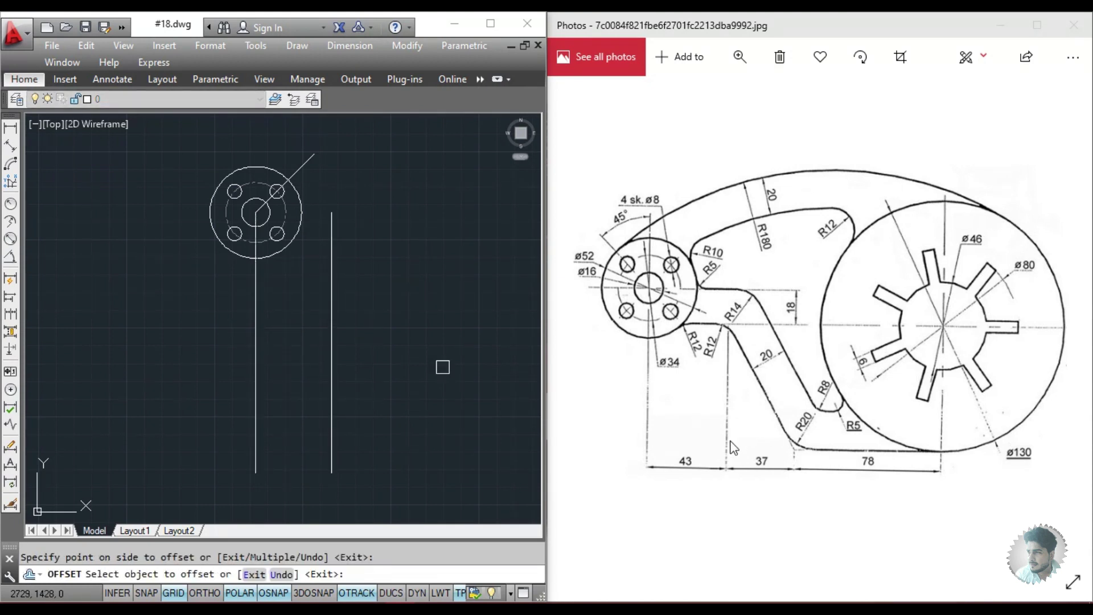
key("Escape")
key("Return")
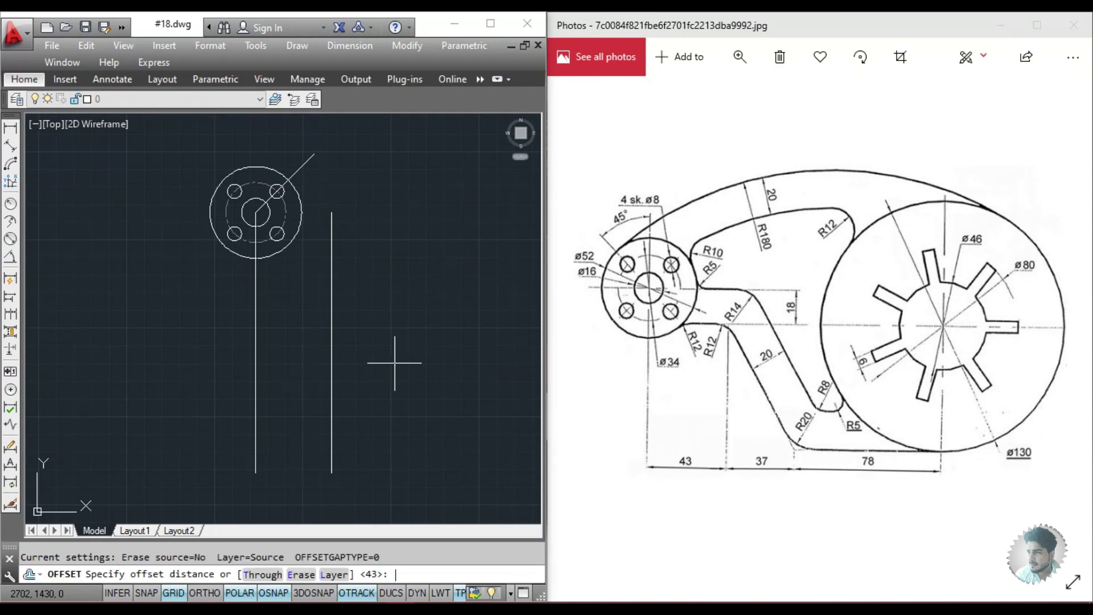
type("37")
key("Return")
left_click(331, 329)
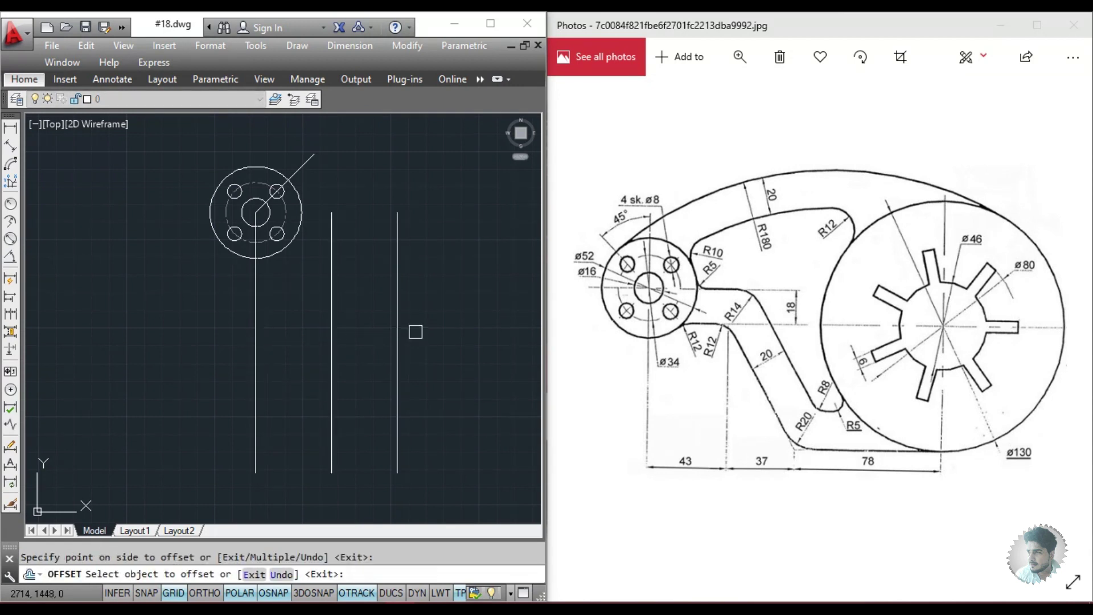
key("Escape")
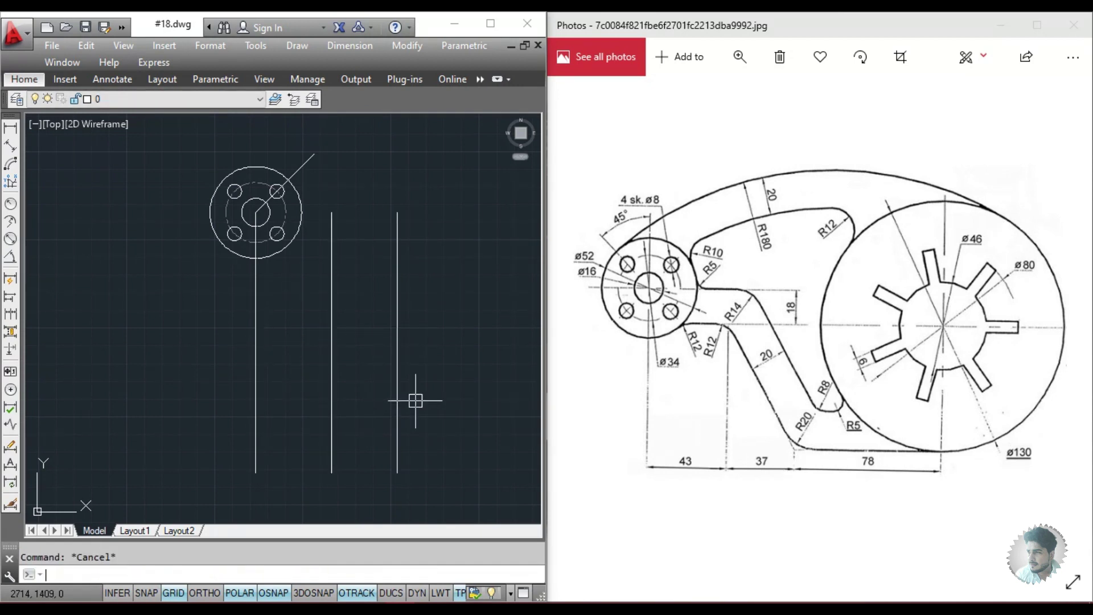
- Offset the latest vertical line 78 to the right to make the fourth line
key("Return")
type("78")
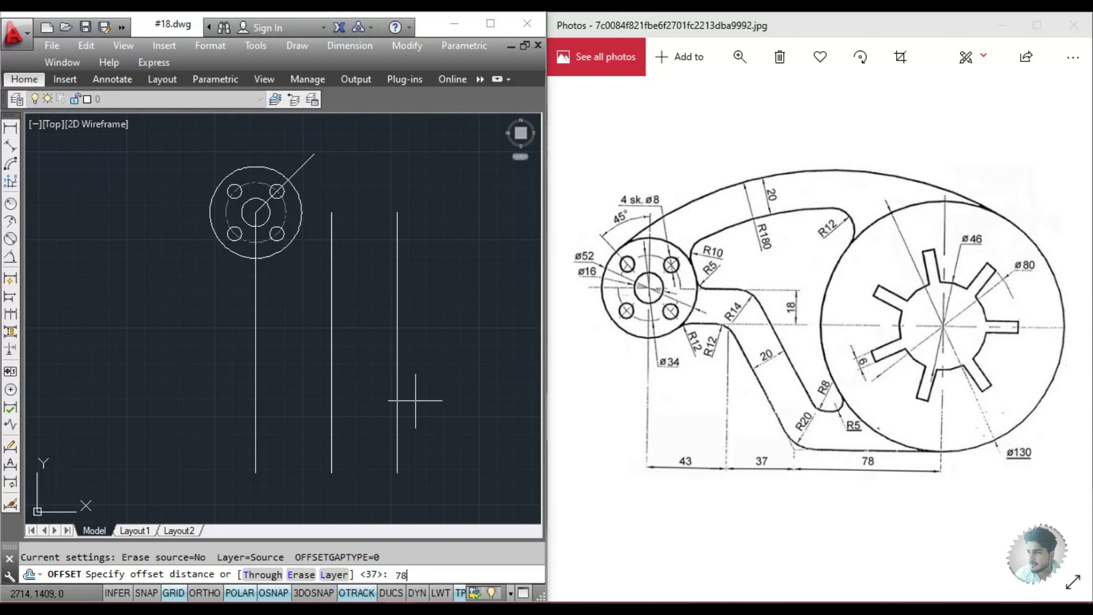
key("Return")
left_click(397, 393)
left_click(464, 371)
key("Escape")
middle_click_drag(491, 375, 424, 374)
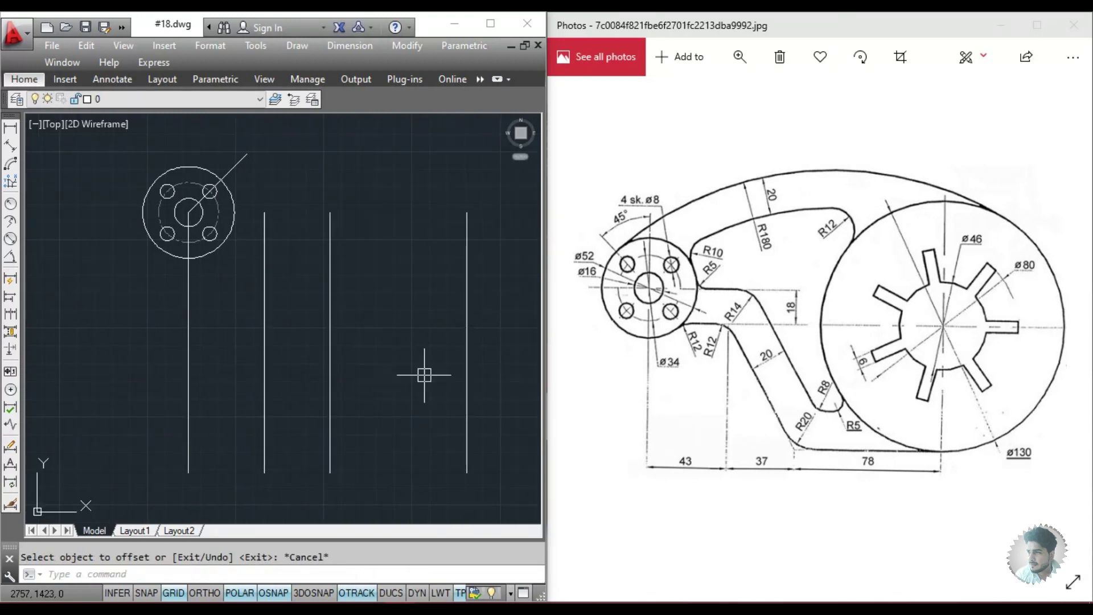
left_click(500, 365)
- Move the four vertical lines onto the dashed PROJECTION layer
left_click(155, 373)
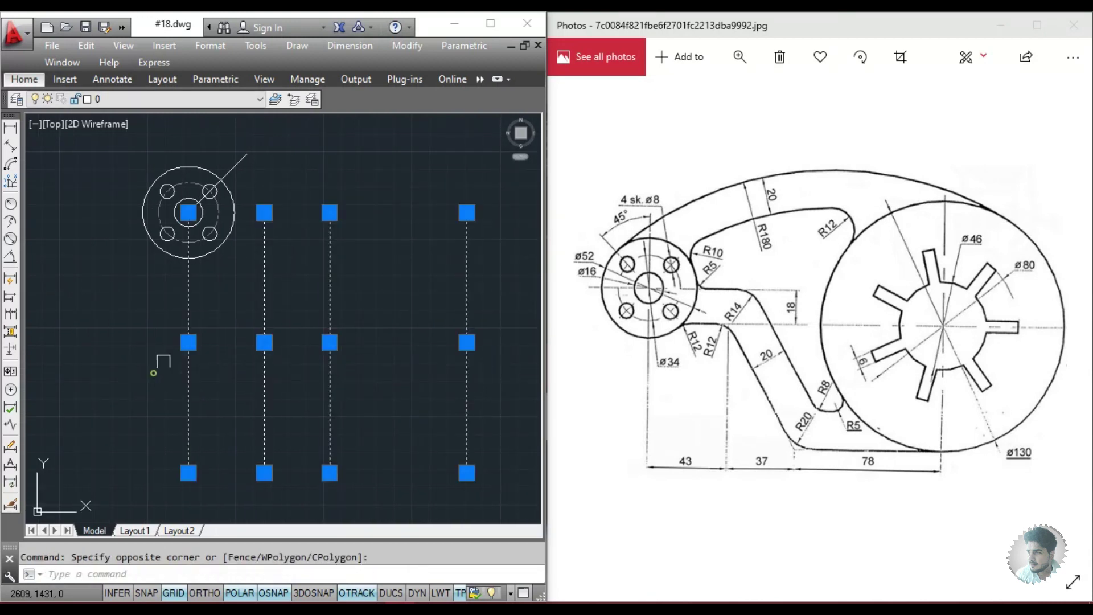
left_click(185, 105)
left_click(205, 154)
key("Escape")
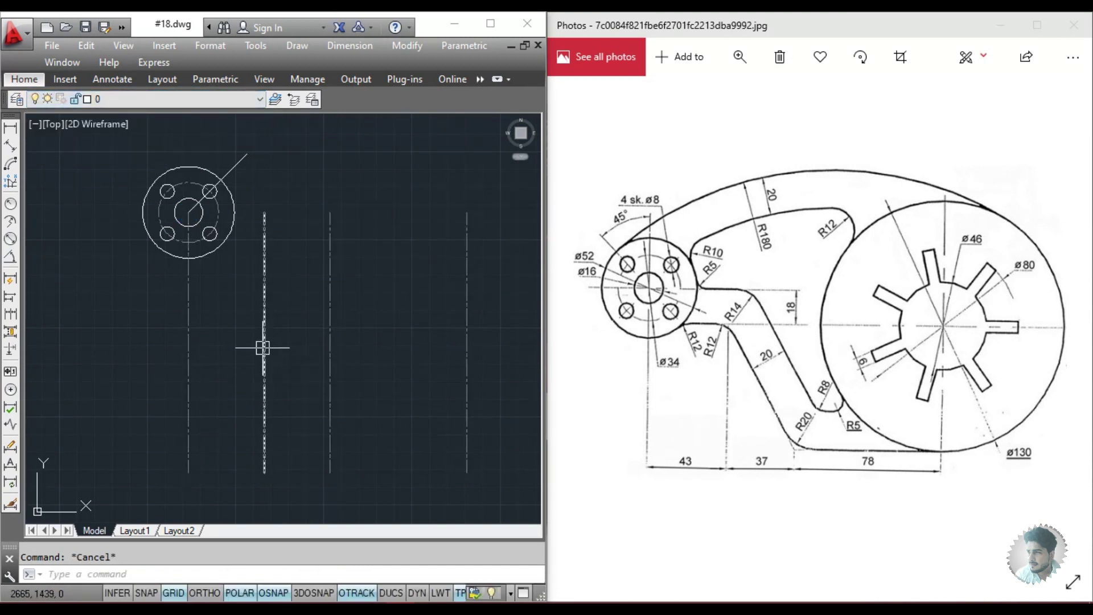
- Dimension the line spacing along the bottom as a 43, 37, 78 chain
left_click(10, 127)
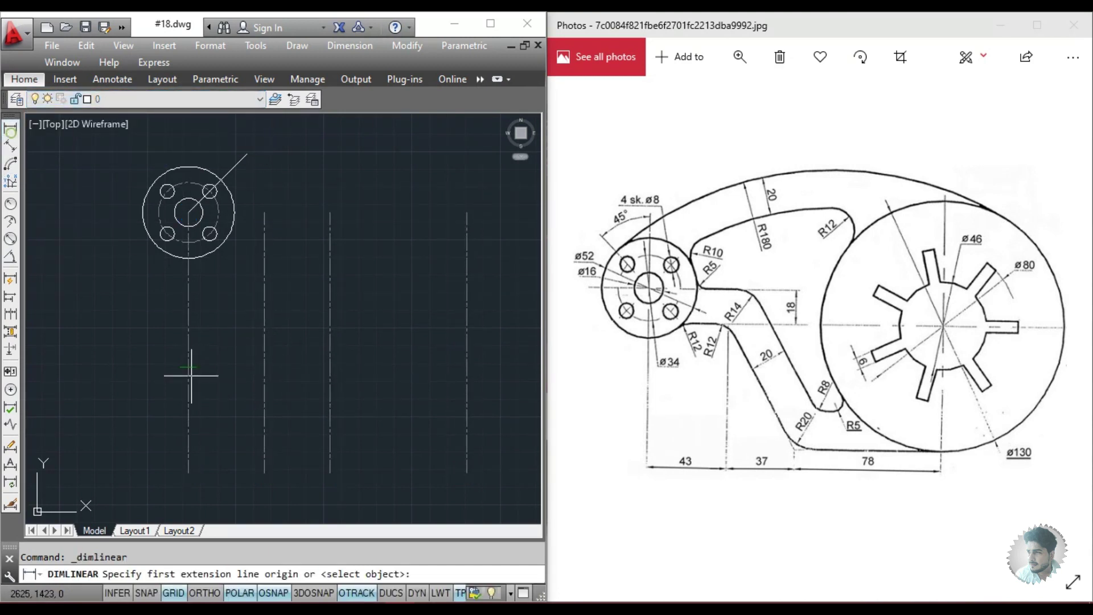
left_click(188, 442)
left_click(264, 442)
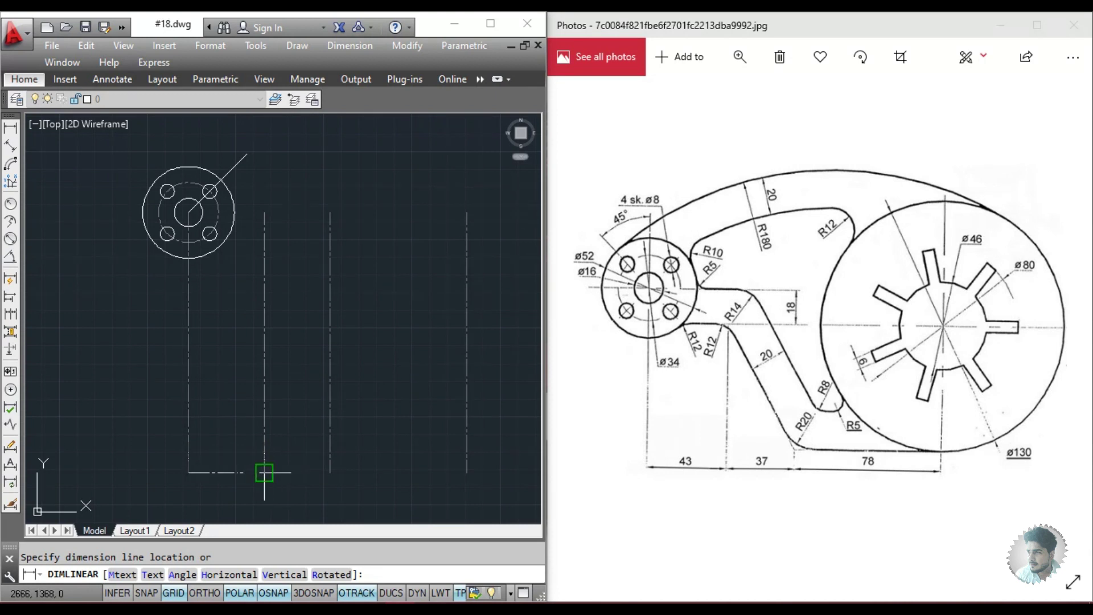
left_click(227, 469)
key("Escape")
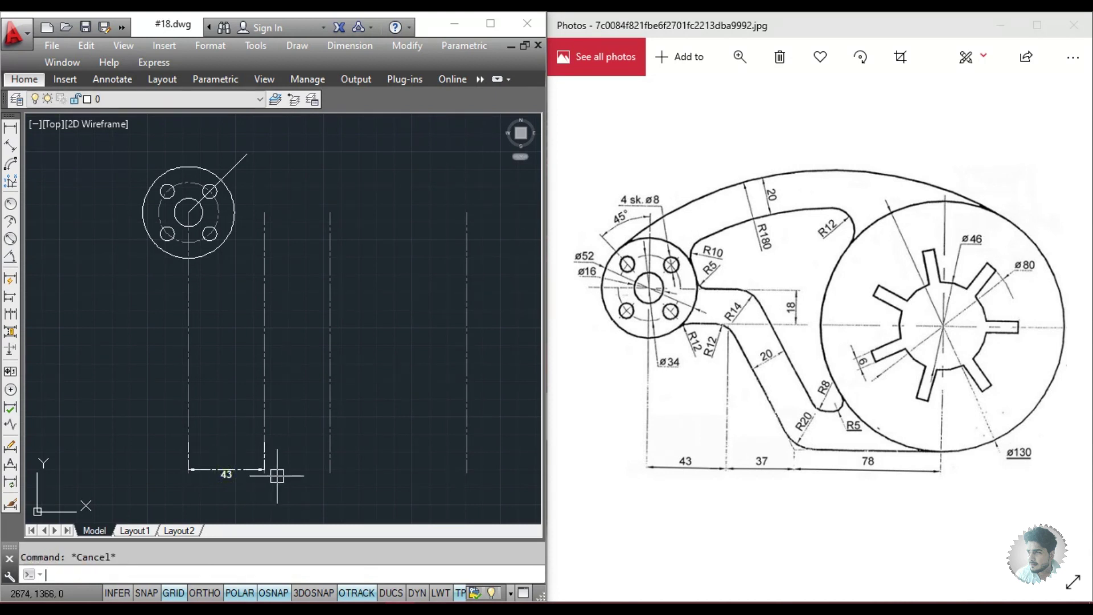
type("dc")
key("Return")
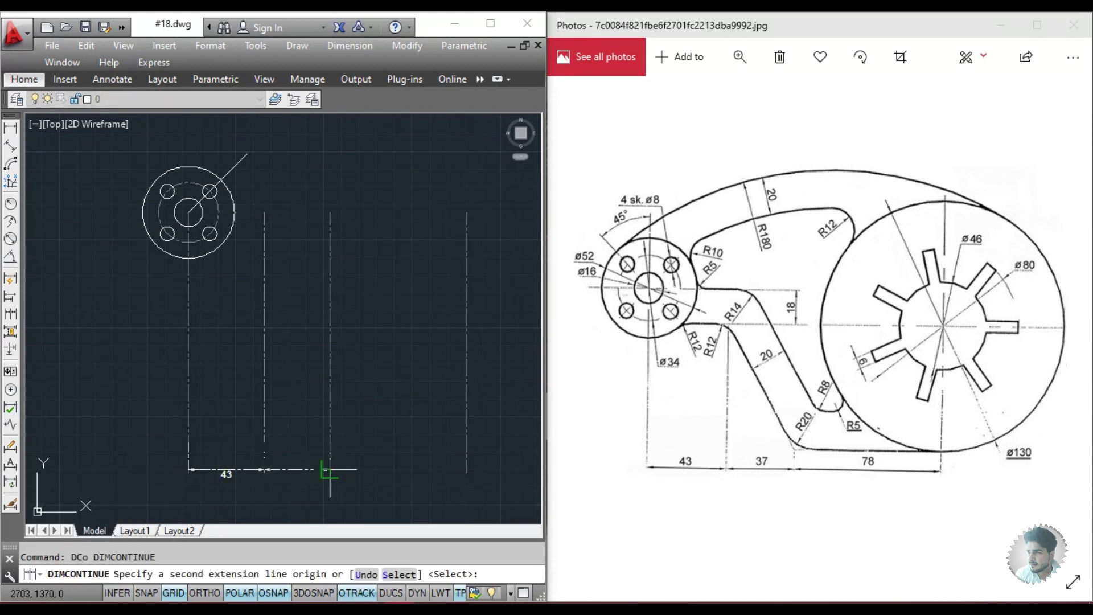
left_click(329, 467)
left_click(461, 468)
key("Escape")
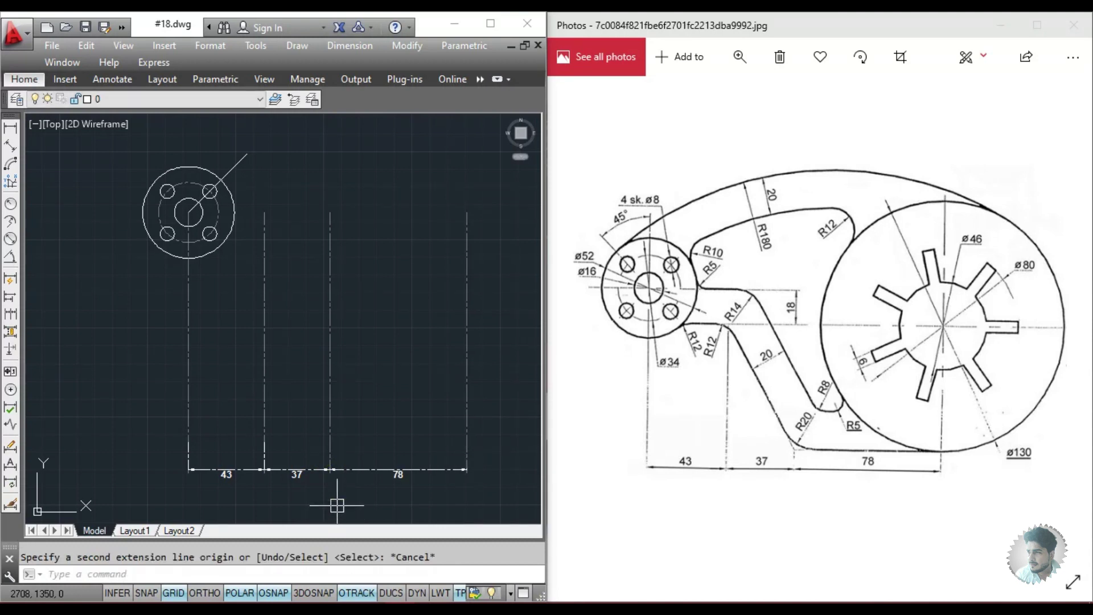
- Reframe the view around the hub and the dimensioned lines
scroll(339, 500, "up", 2)
scroll(339, 500, "down", 2)
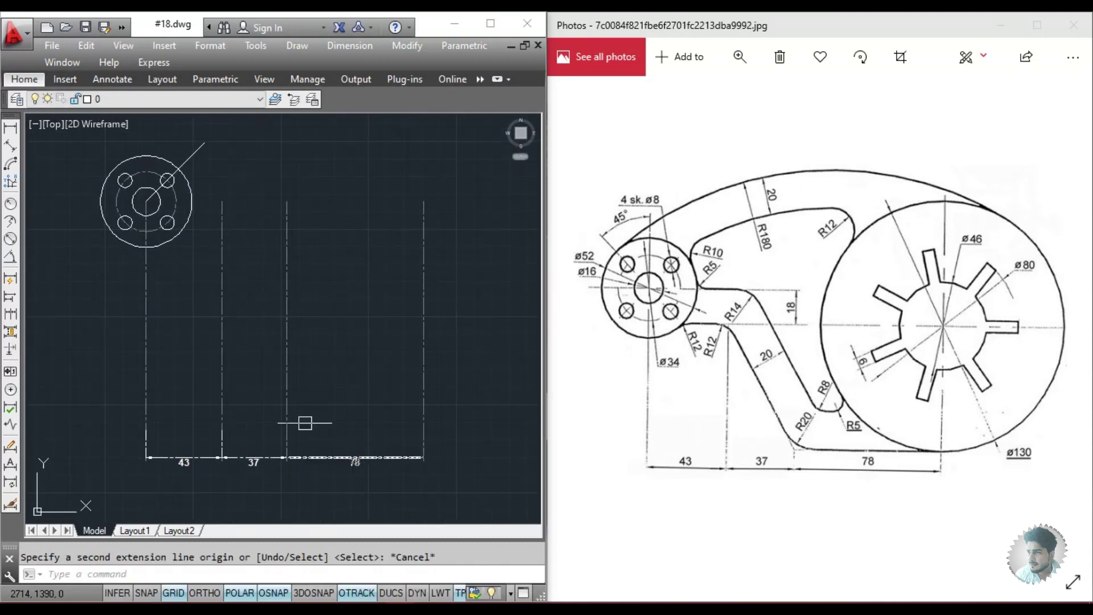
middle_click_drag(287, 411, 295, 412)
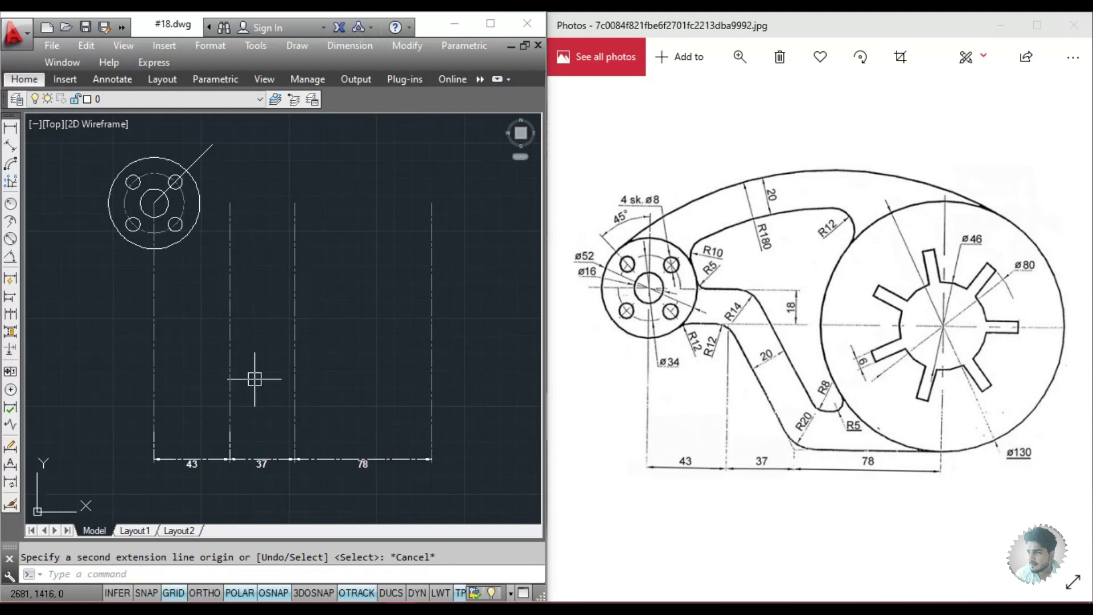
middle_click_drag(255, 378, 261, 392)
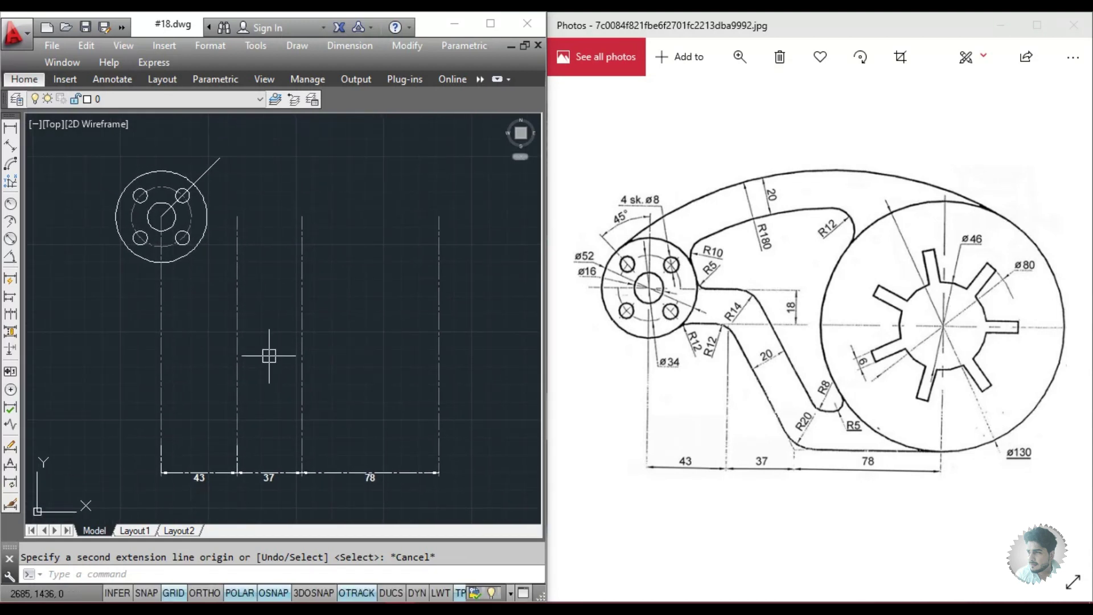
key("Escape")
type("l")
key("Return")
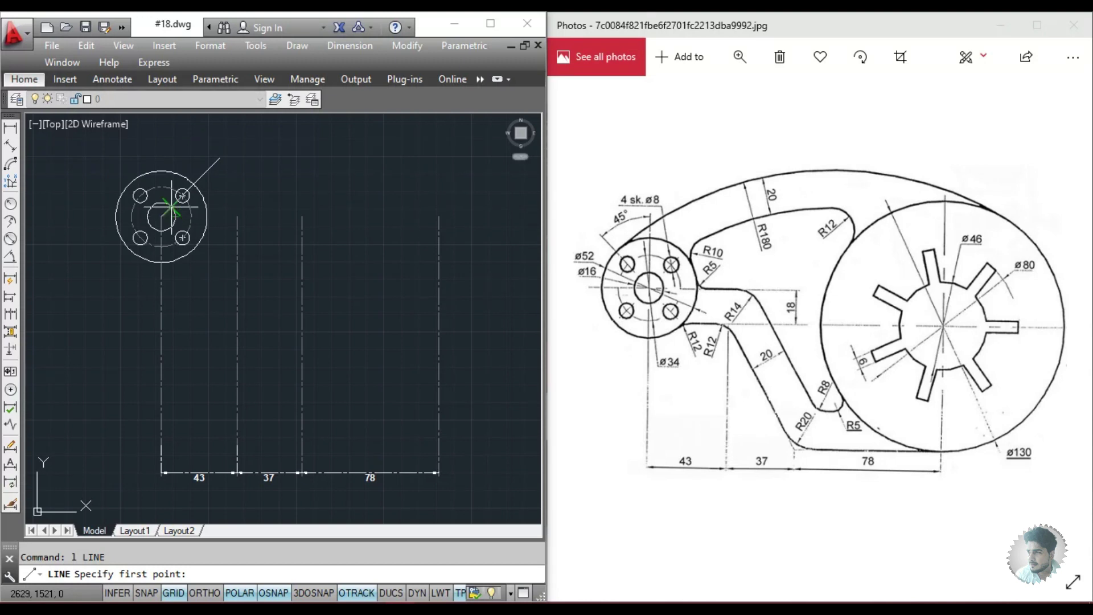
- Draw a horizontal line from the hub centre past the last vertical line
left_click(161, 217)
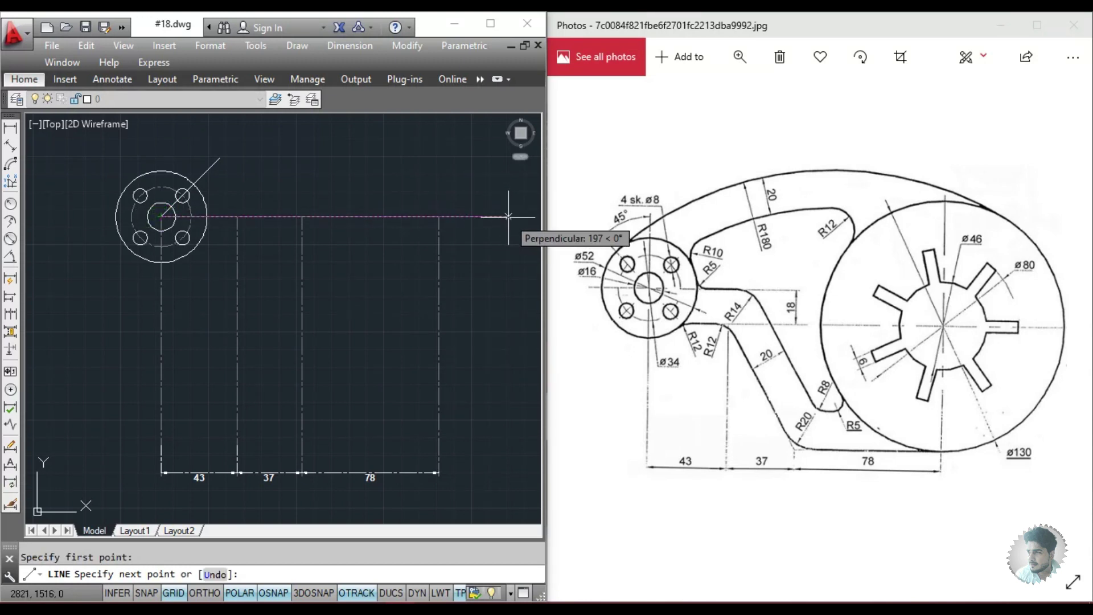
middle_click_drag(508, 216, 447, 224)
scroll(446, 224, "down", 2)
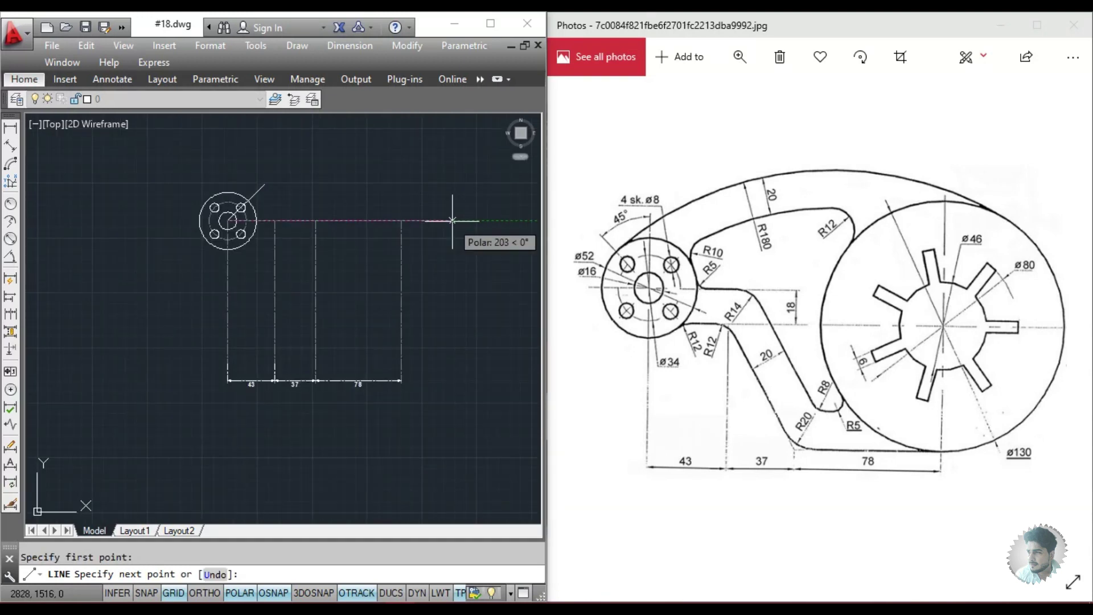
left_click(510, 216)
key("Escape")
- Put the horizontal line on the dashed PROJECTION layer
left_click(381, 221)
scroll(214, 226, "up", 4)
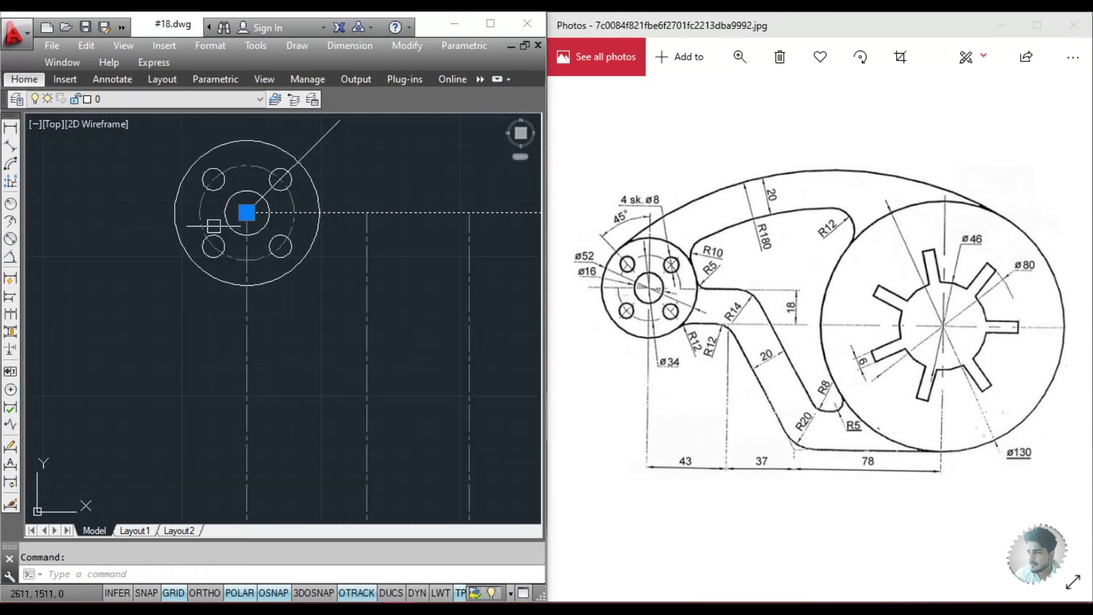
left_click(246, 212)
key("Escape")
scroll(171, 213, "down", 2)
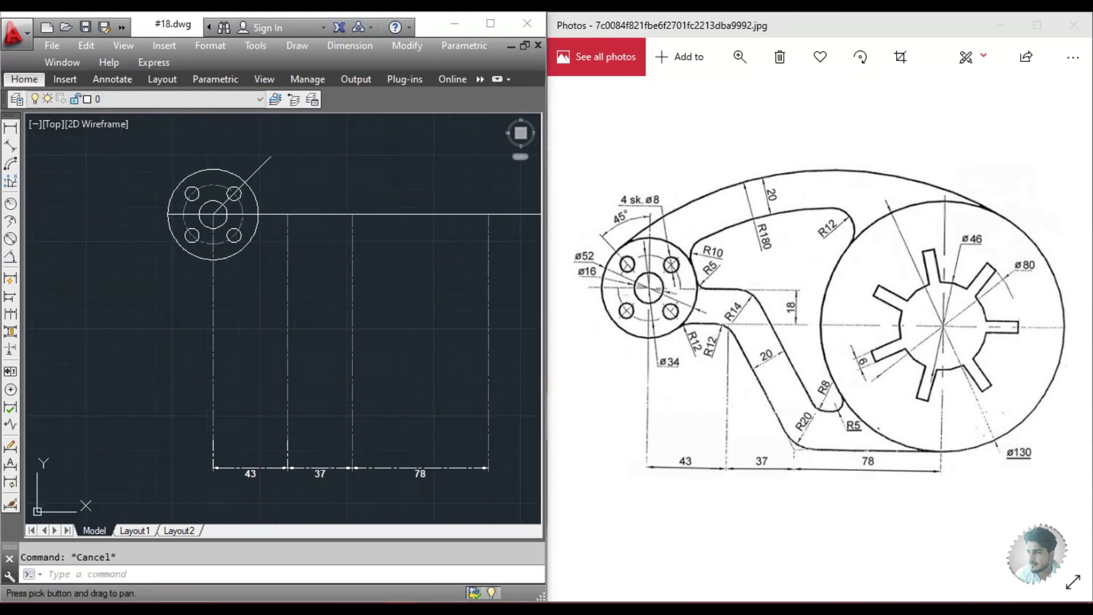
left_click(366, 214)
left_click(126, 101)
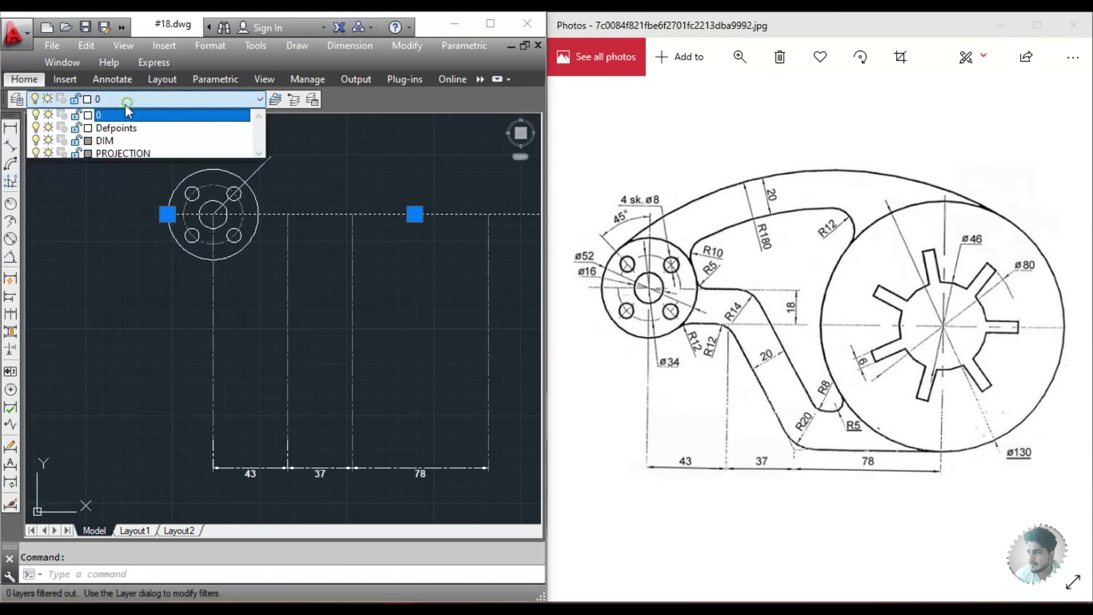
left_click(114, 151)
key("Escape")
middle_click_drag(415, 269, 388, 268)
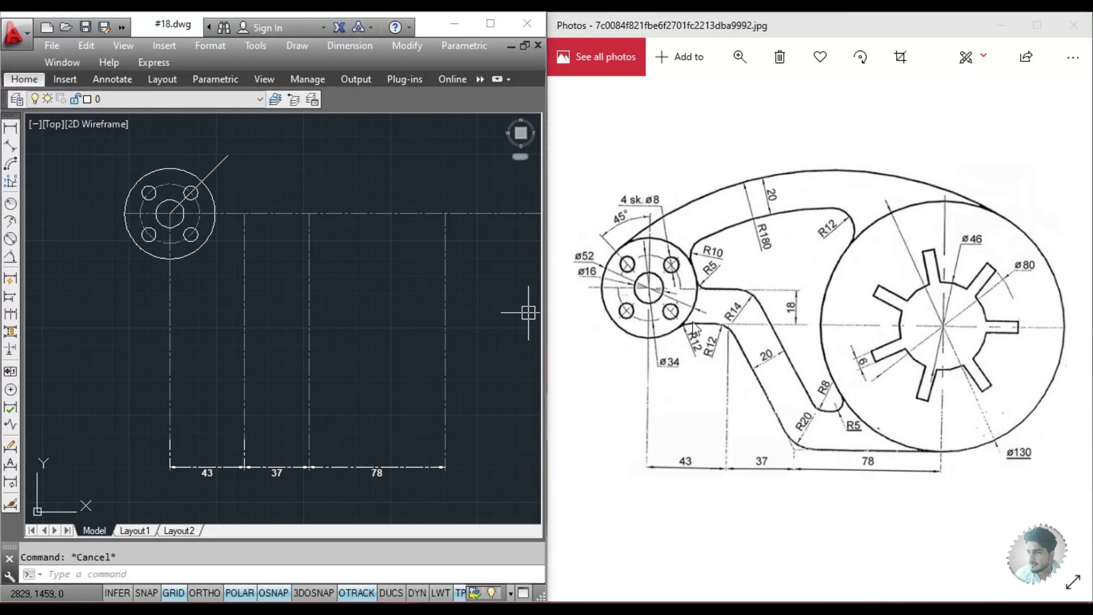
scroll(191, 174, "up", 4)
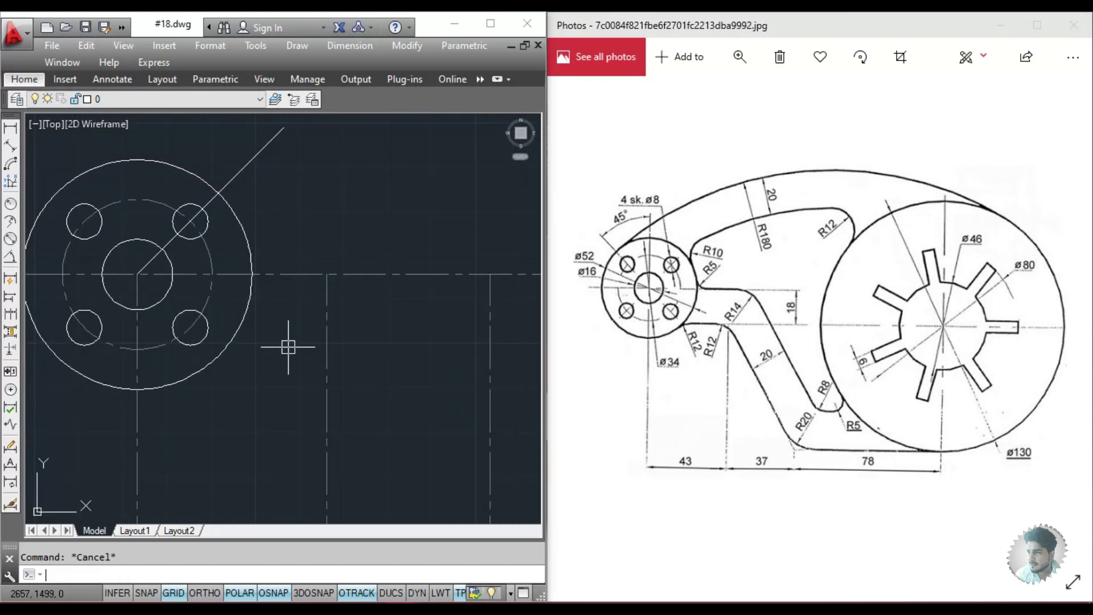
- Draw a horizontal line along the hub centreline, extending right
type("l")
key("Return")
left_click(272, 274)
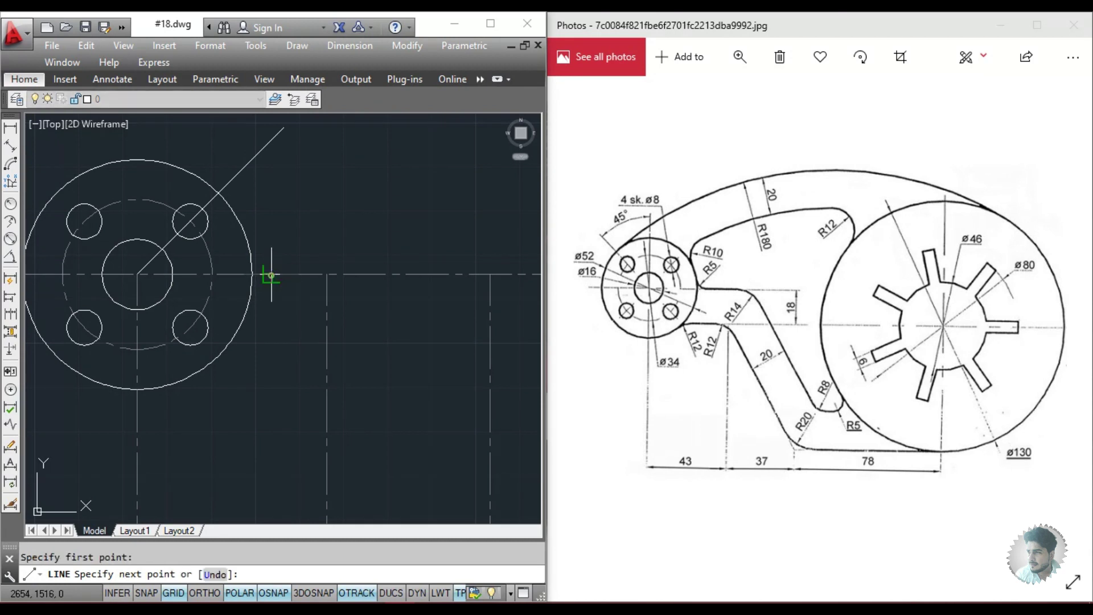
left_click(373, 274)
key("Escape")
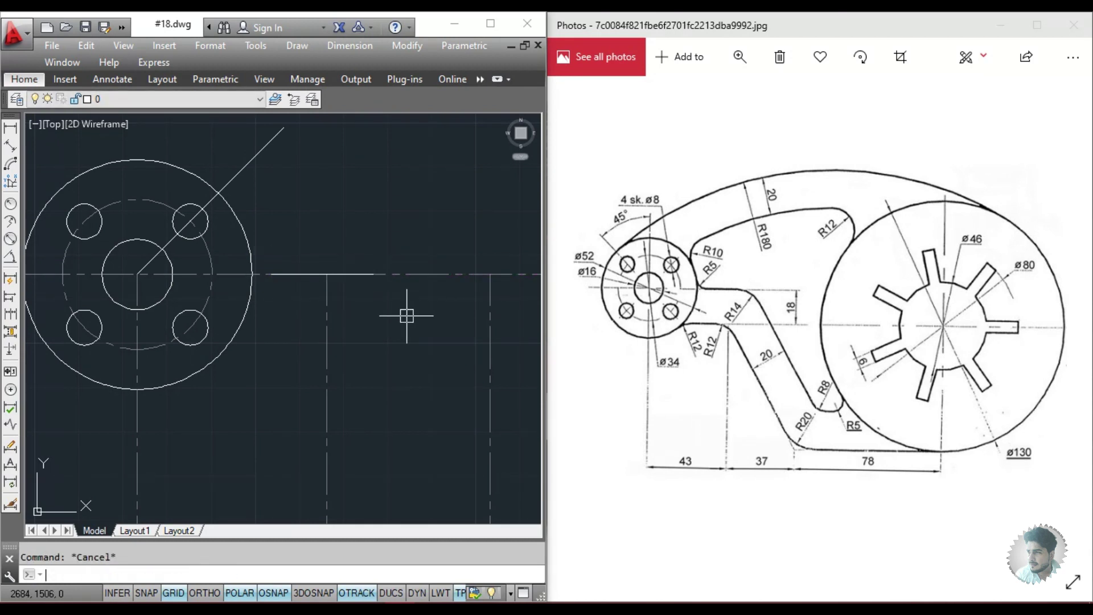
- Offset the centreline line 18 units below to form the arm's lower edge
type("o")
key("Return")
type("18")
key("Return")
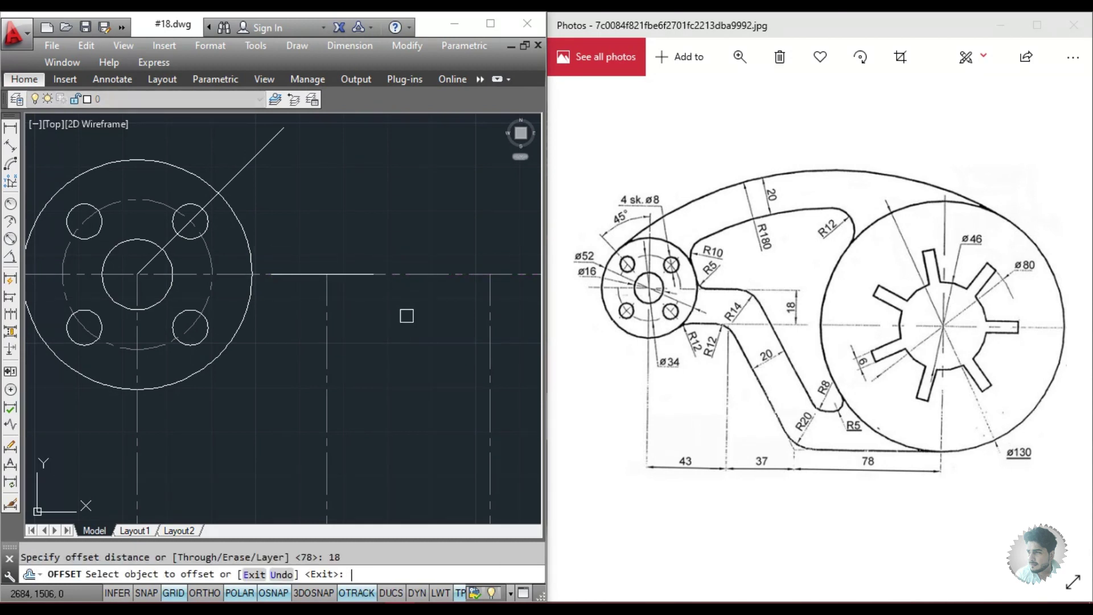
left_click(337, 279)
left_click(356, 336)
middle_click_drag(359, 336, 427, 300)
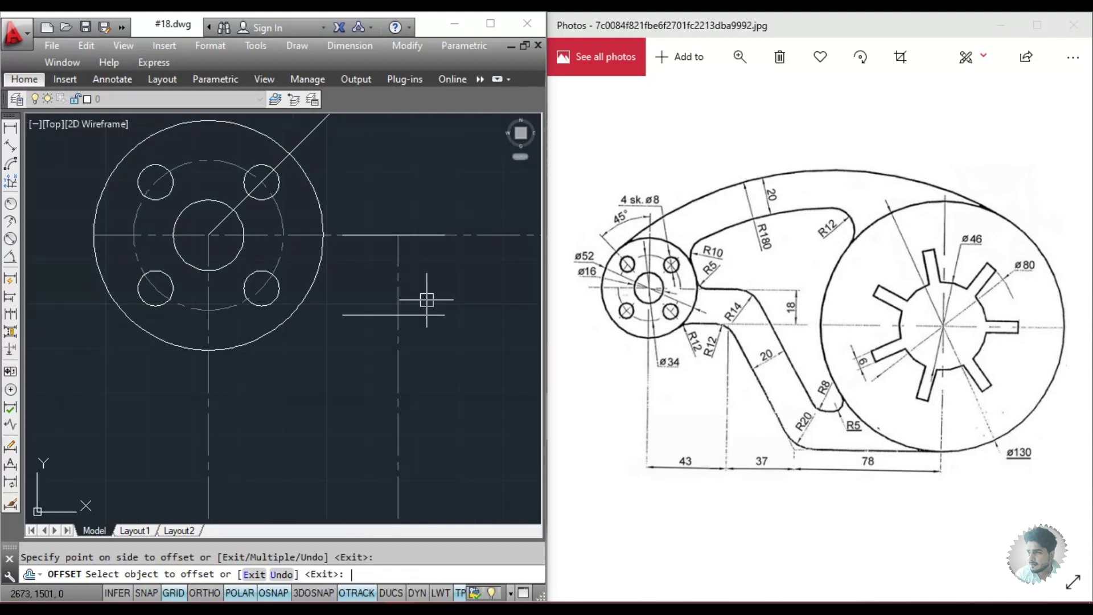
key("Escape")
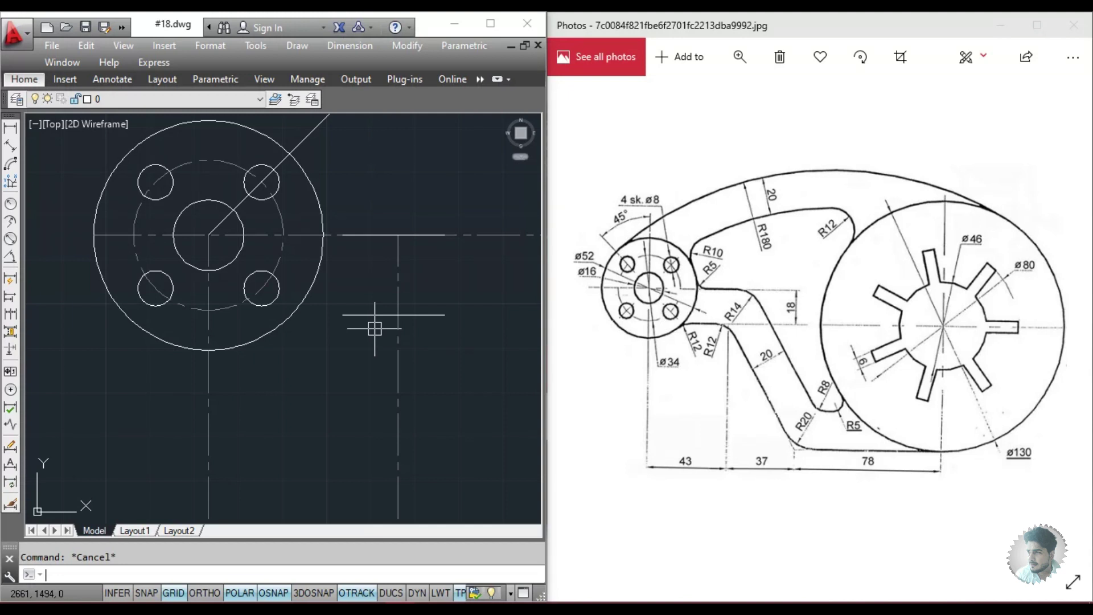
type("f")
- Fillet the lower arm edge into the hub circle with radius 12
key("Return")
type("r")
key("Return")
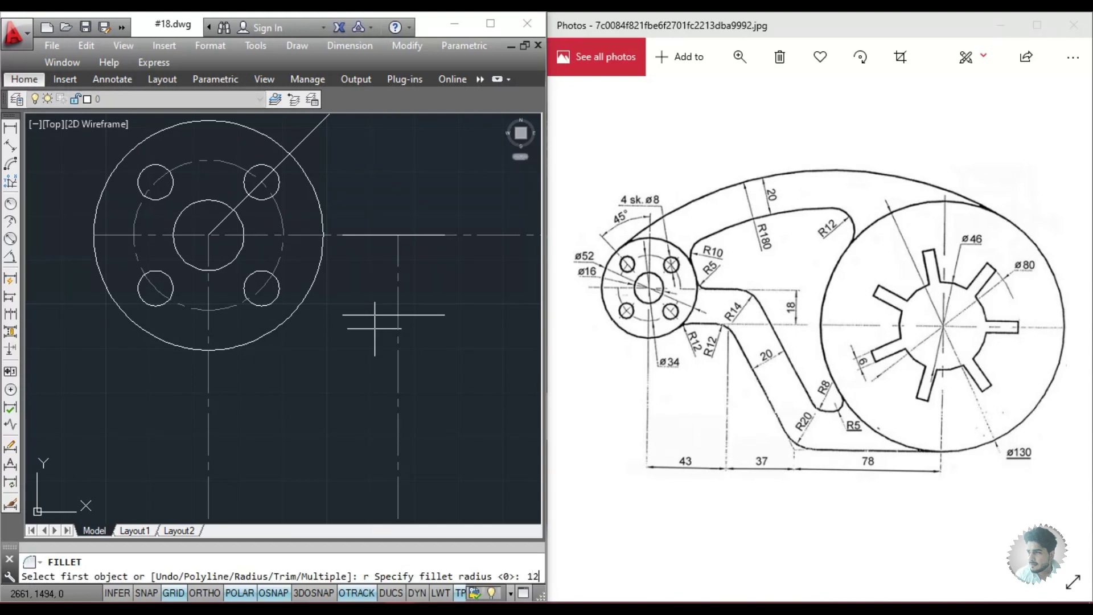
key("Return")
left_click(370, 314)
left_click(283, 322)
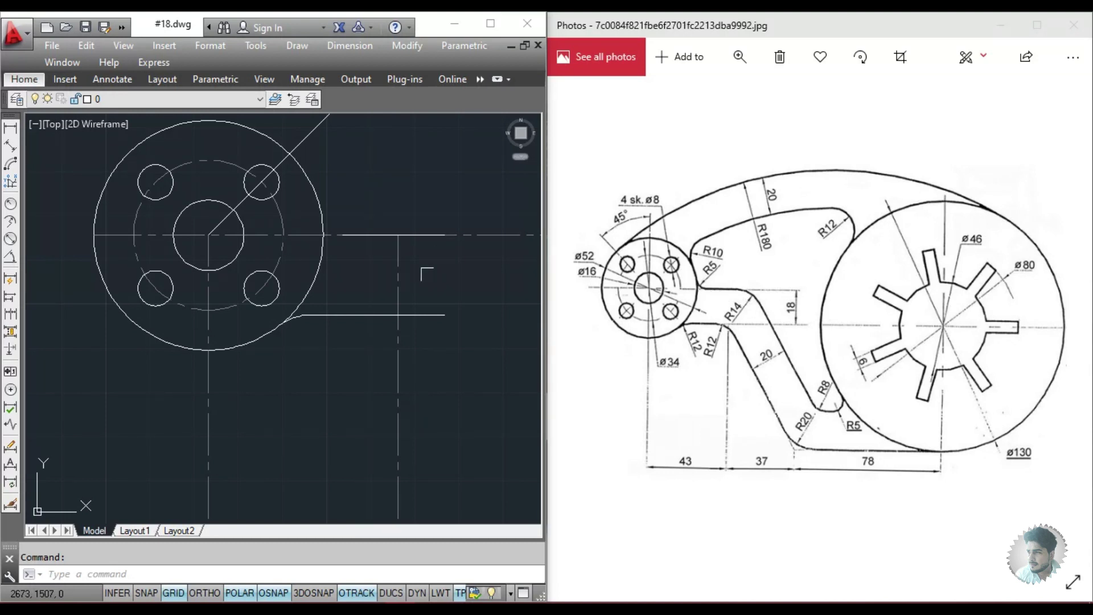
key("Escape")
middle_click_drag(426, 274, 415, 296)
- Fillet the centreline-level arm edge into the hub at radius 12
key("Return")
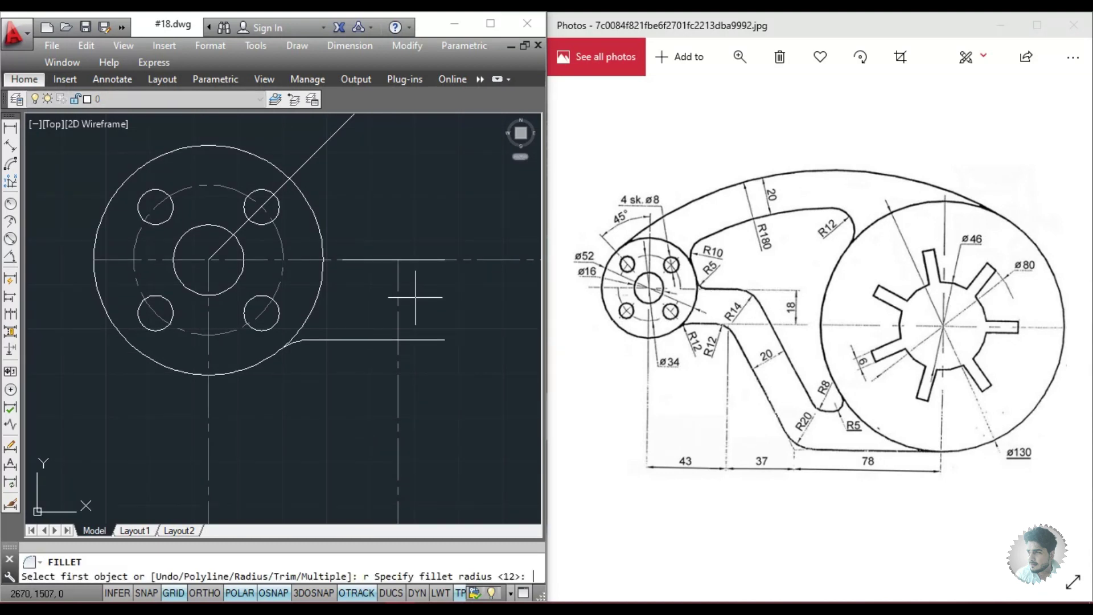
key("Return")
left_click(374, 259)
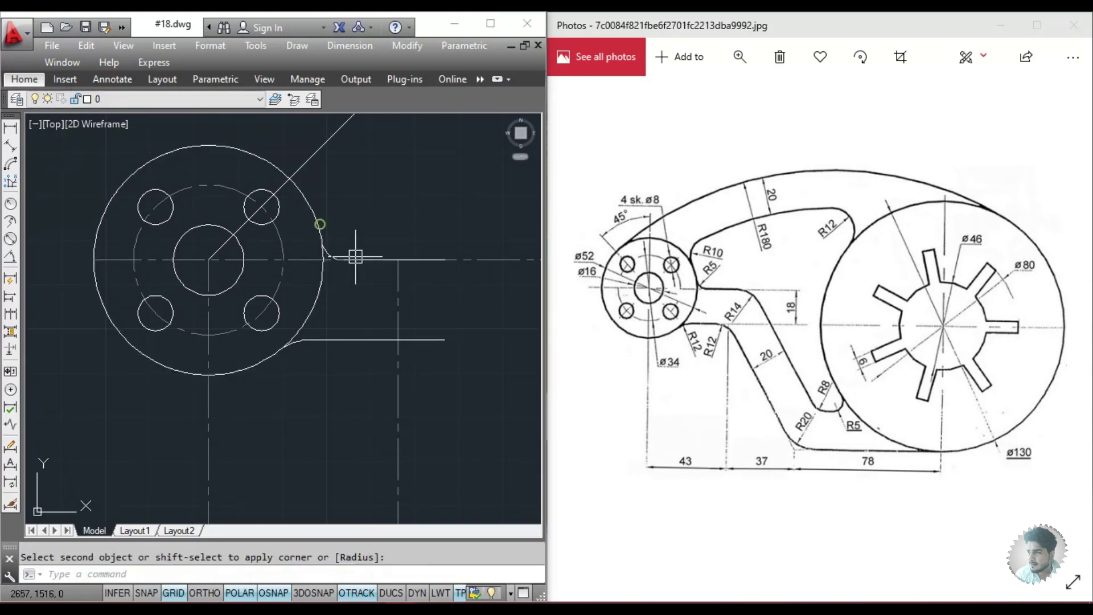
scroll(374, 296, "down", 2)
scroll(379, 290, "up", 1)
middle_click_drag(382, 284, 366, 263)
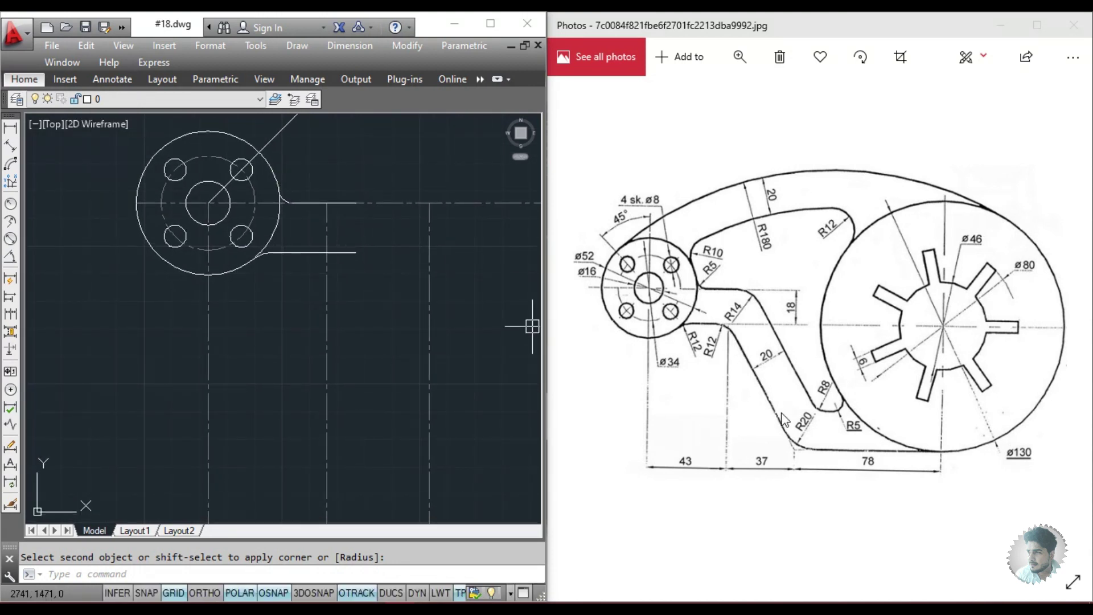
middle_click_drag(429, 402, 391, 317)
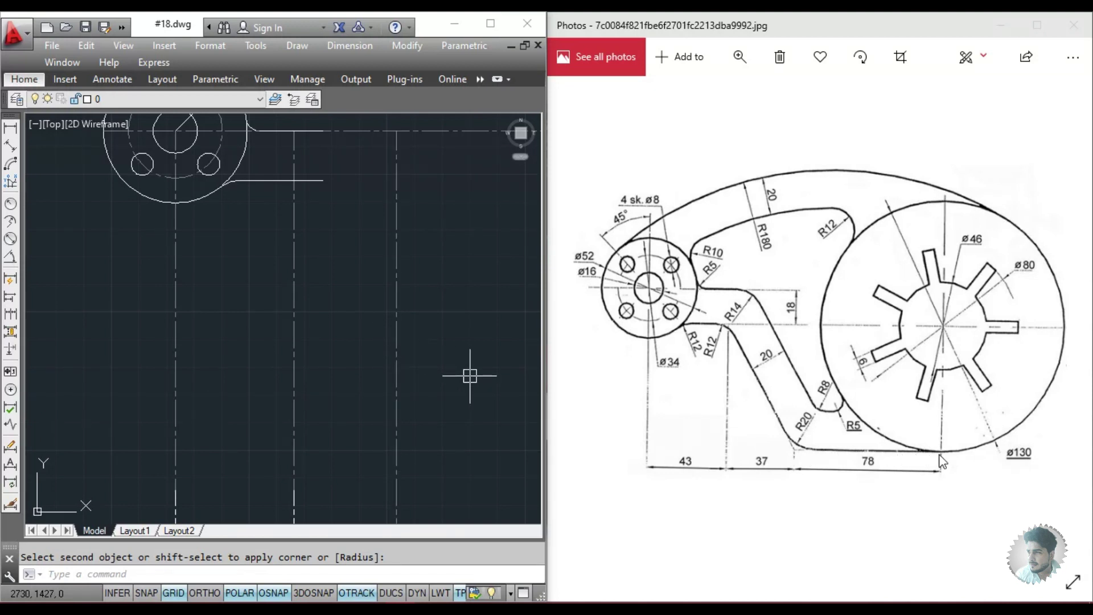
key("Right")
key("Right")
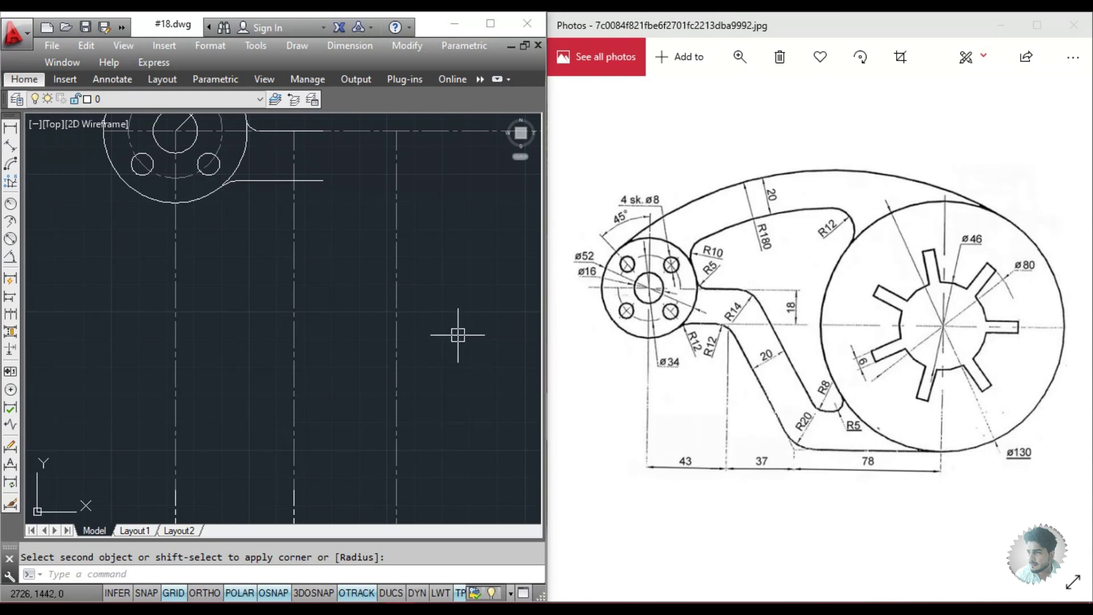
scroll(455, 336, "down", 2)
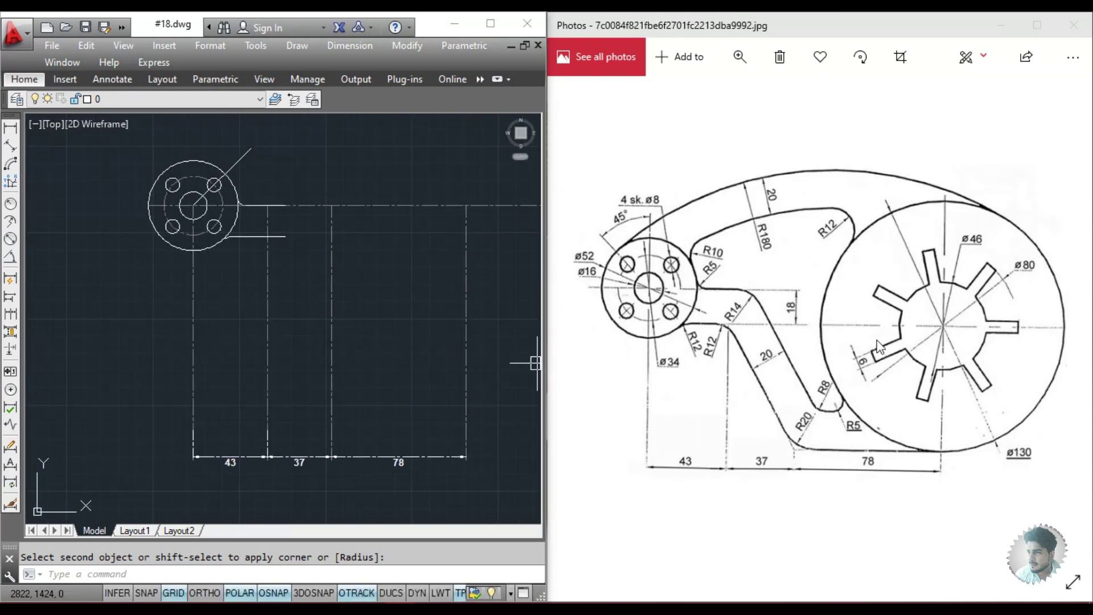
- Grip-stretch the lower arm edge's right endpoint further right
key("Escape")
left_click(262, 237)
mouse_move(399, 236)
middle_mouse_down()
mouse_move(320, 234)
mouse_move(345, 271)
middle_mouse_up()
left_click(483, 237)
key("Escape")
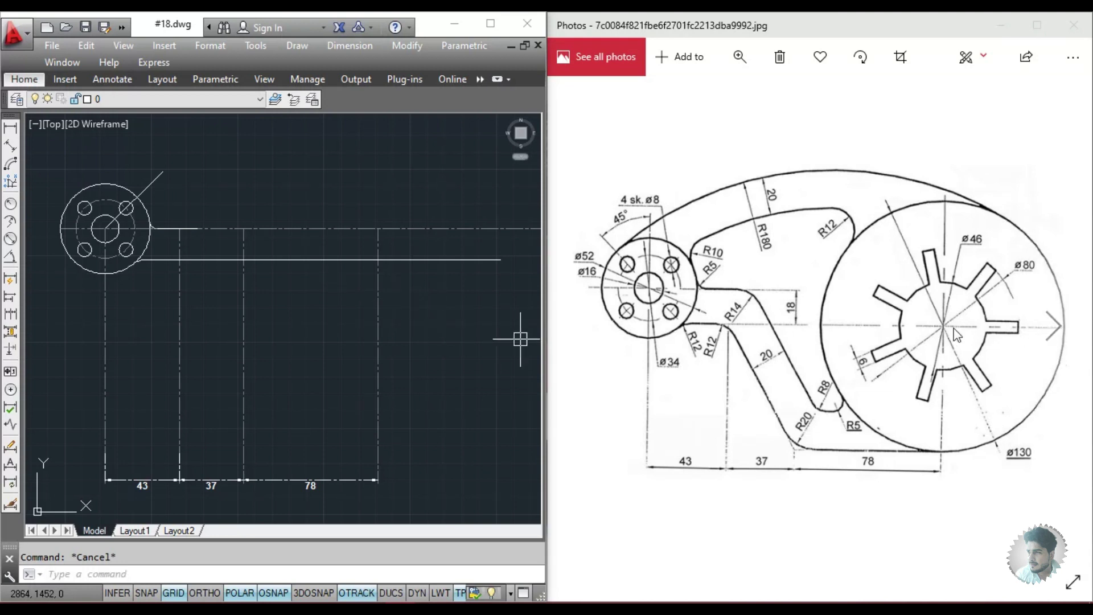
- Draw a ø130 circle centred on the right centreline intersection
type("c")
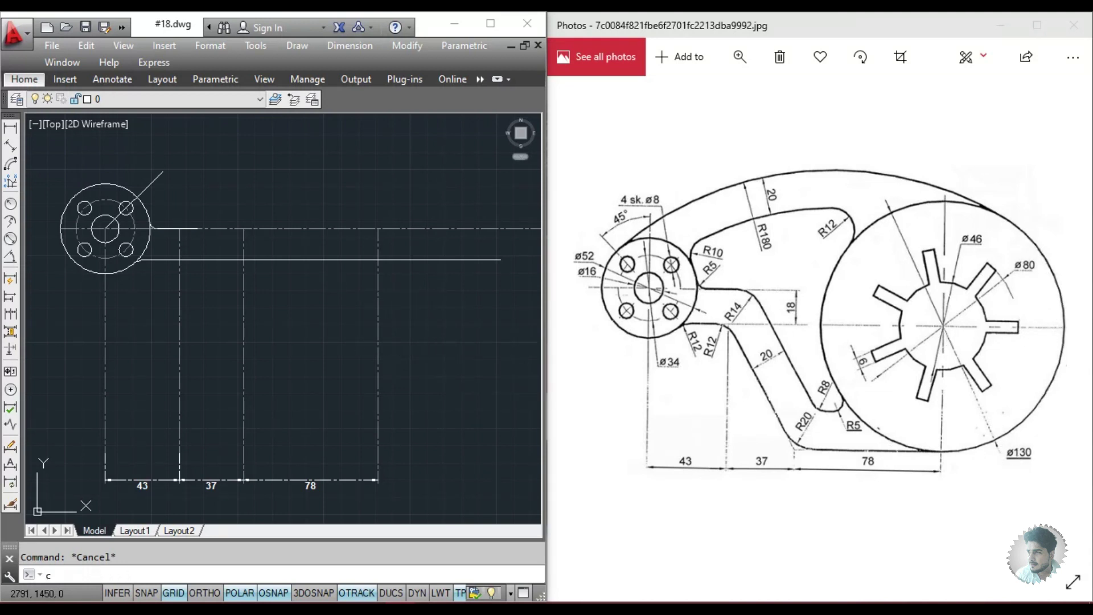
key("Return")
left_click(378, 260)
type("d")
key("Return")
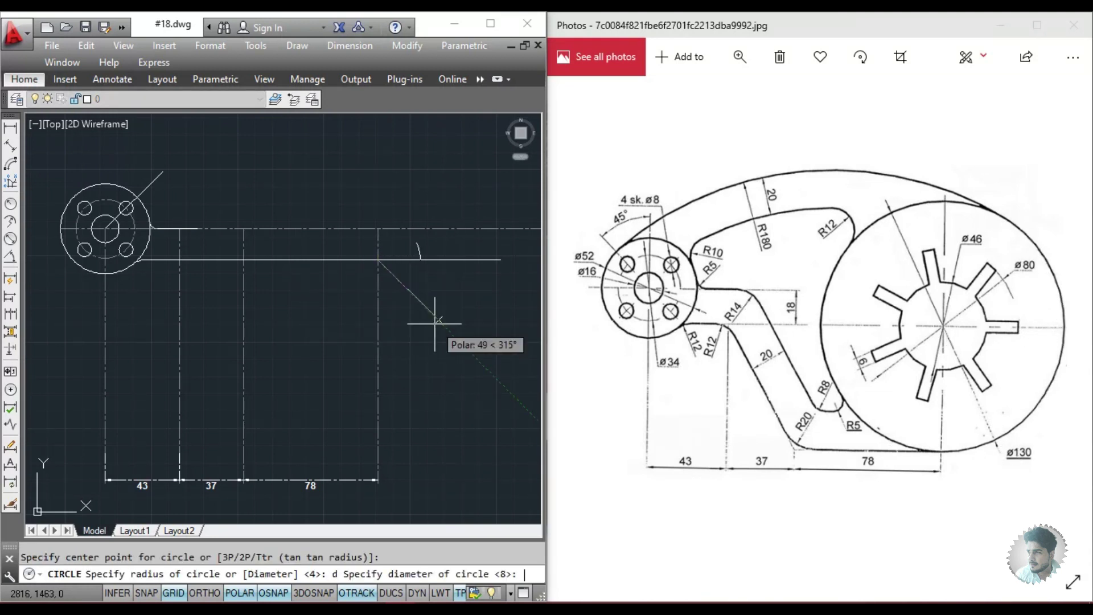
type("130")
key("Return")
key("Escape")
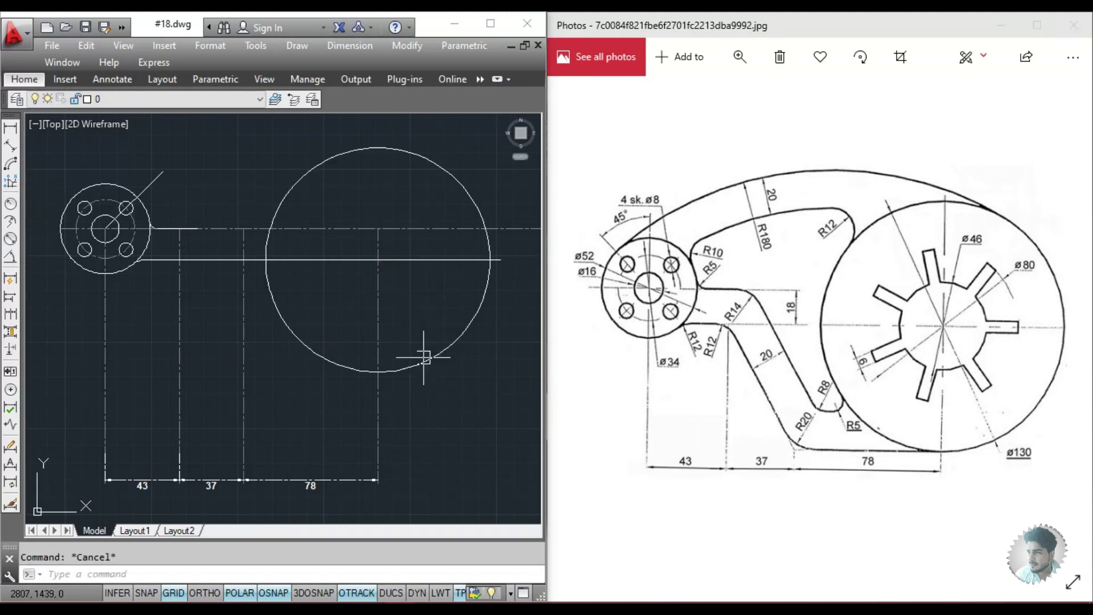
- Draw a horizontal bottom line leftward from the circle's bottom quadrant
type("l")
key("Return")
left_click(378, 373)
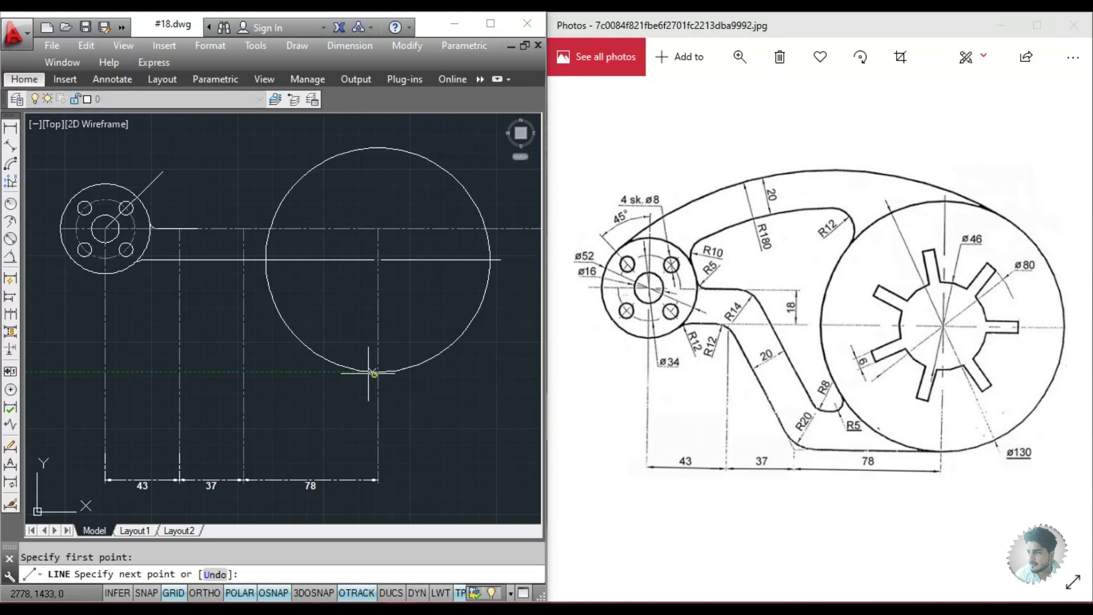
left_click(154, 371)
key("Escape")
scroll(193, 365, "up", 1)
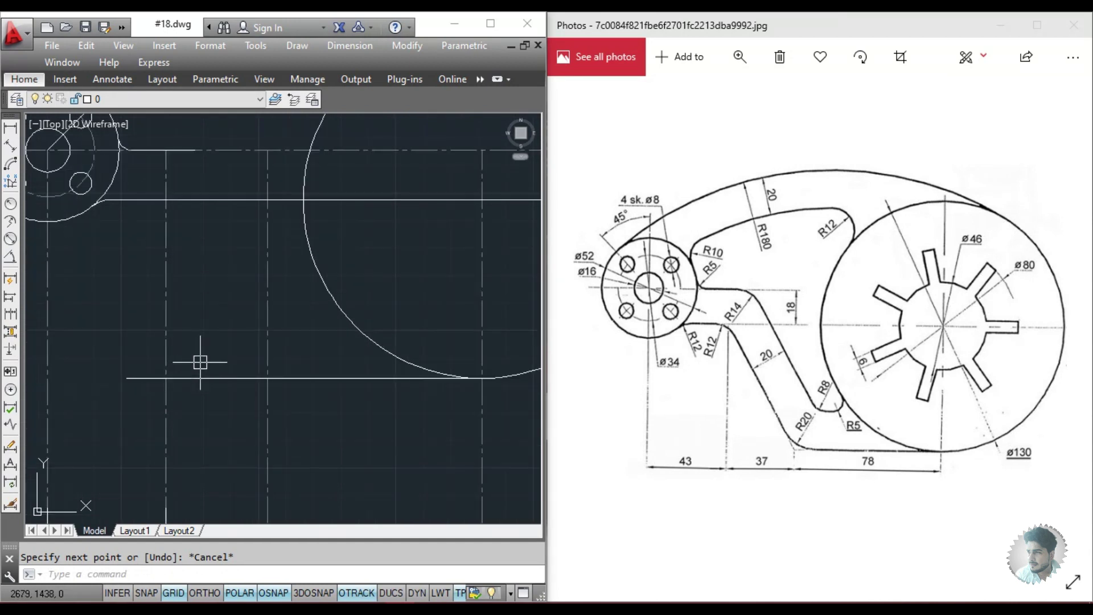
scroll(236, 389, "up", 1)
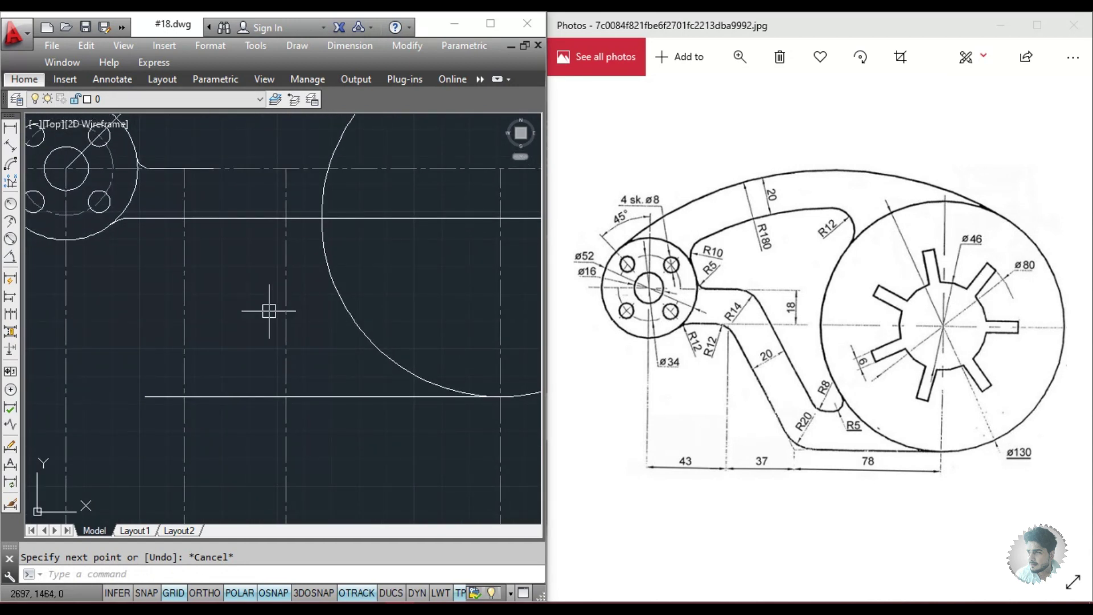
key("Escape")
- Draw the slanted arm edge from the upper edge down to the bottom line
type("l")
key("Return")
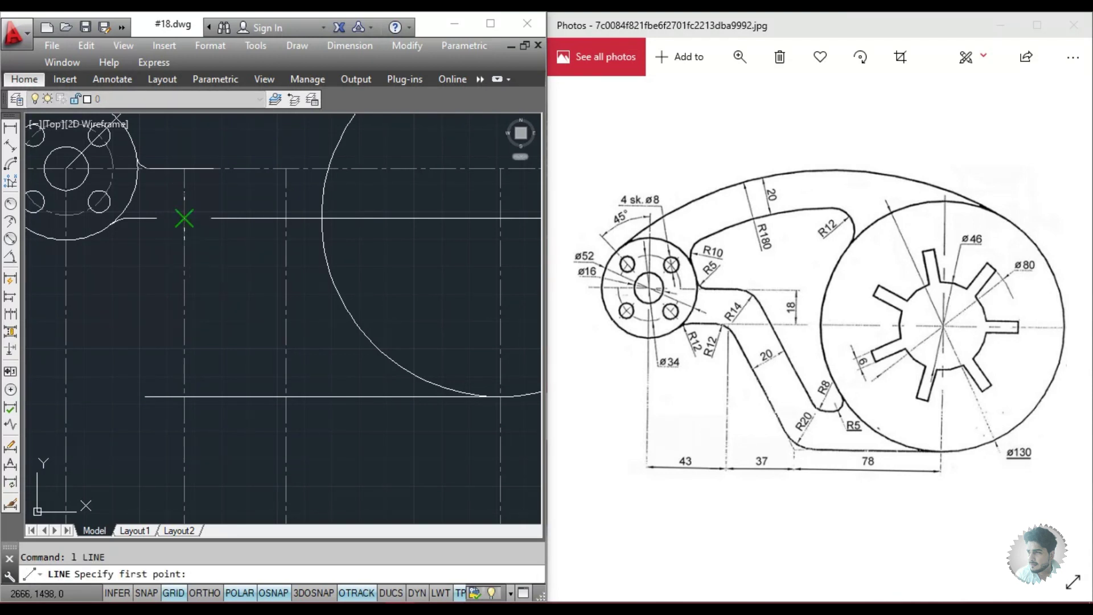
left_click(185, 218)
left_click(286, 396)
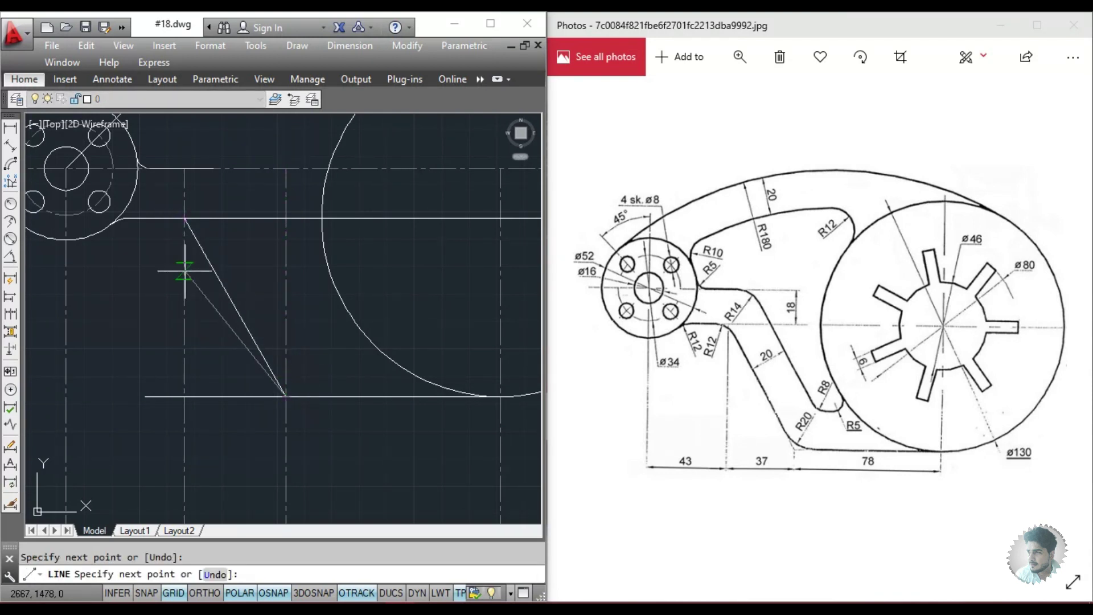
key("Escape")
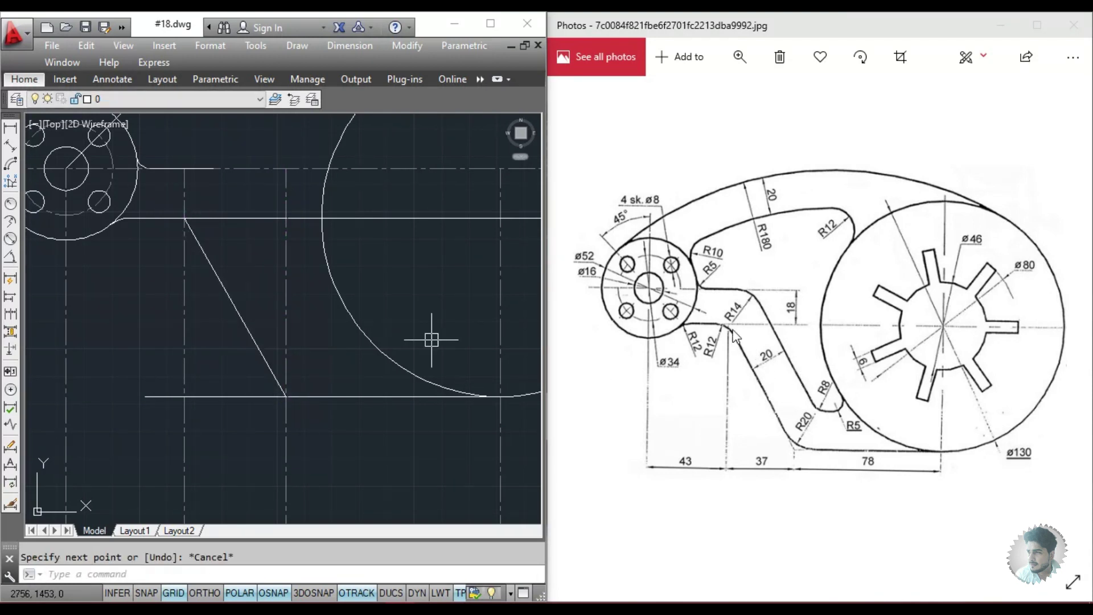
scroll(331, 377, "down", 3)
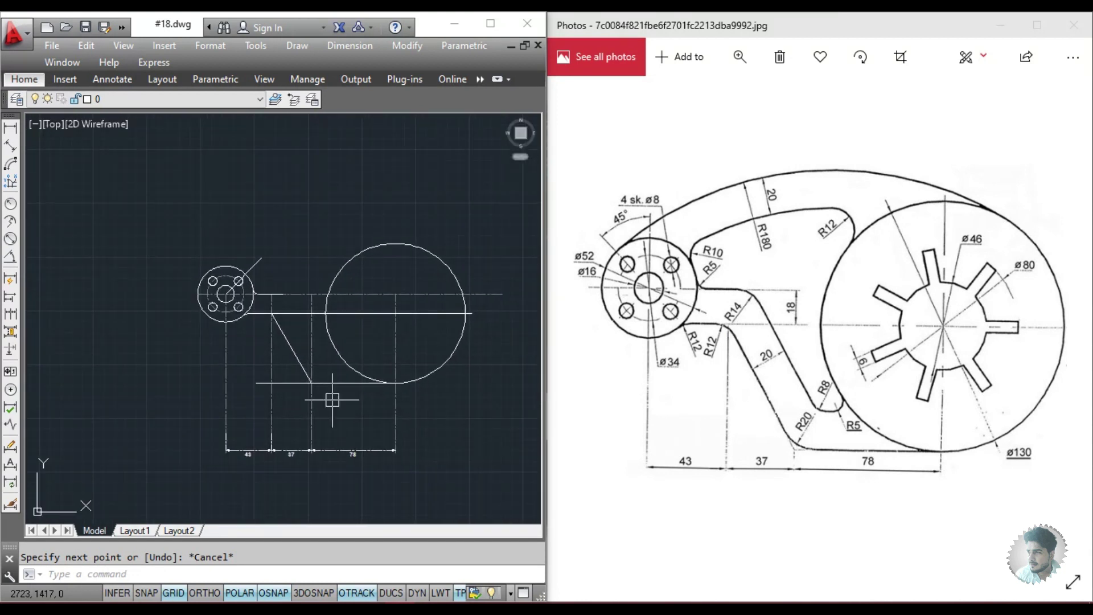
scroll(316, 430, "up", 2)
scroll(297, 473, "up", 2)
middle_click_drag(314, 382, 328, 442)
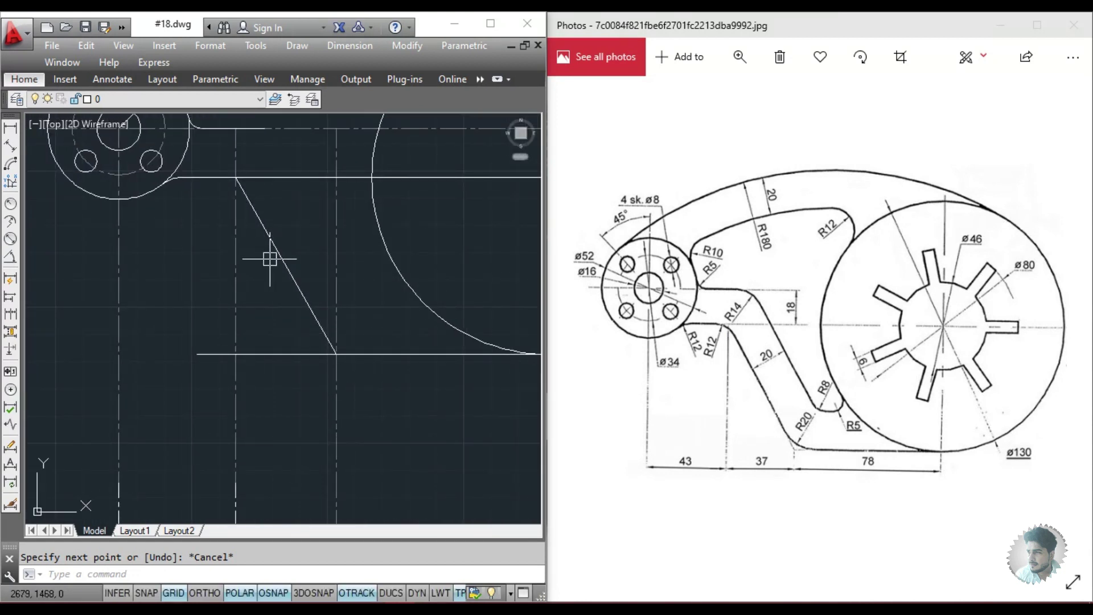
middle_click_drag(270, 259, 282, 306)
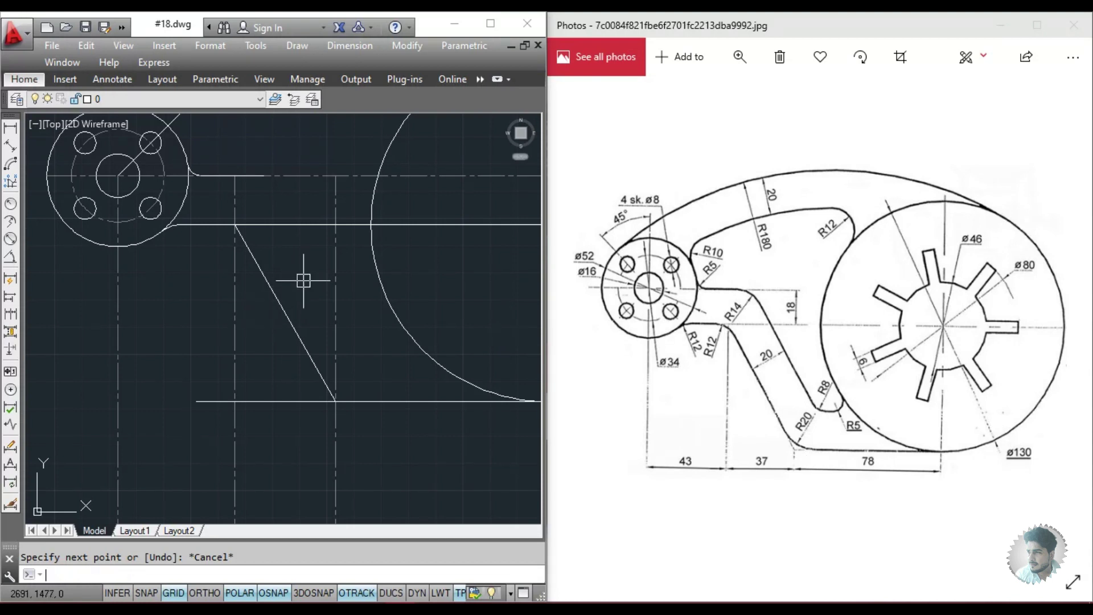
- Fillet the slanted edge into the upper horizontal edge at radius 12
type("f")
key("Return")
type("r")
key("Return")
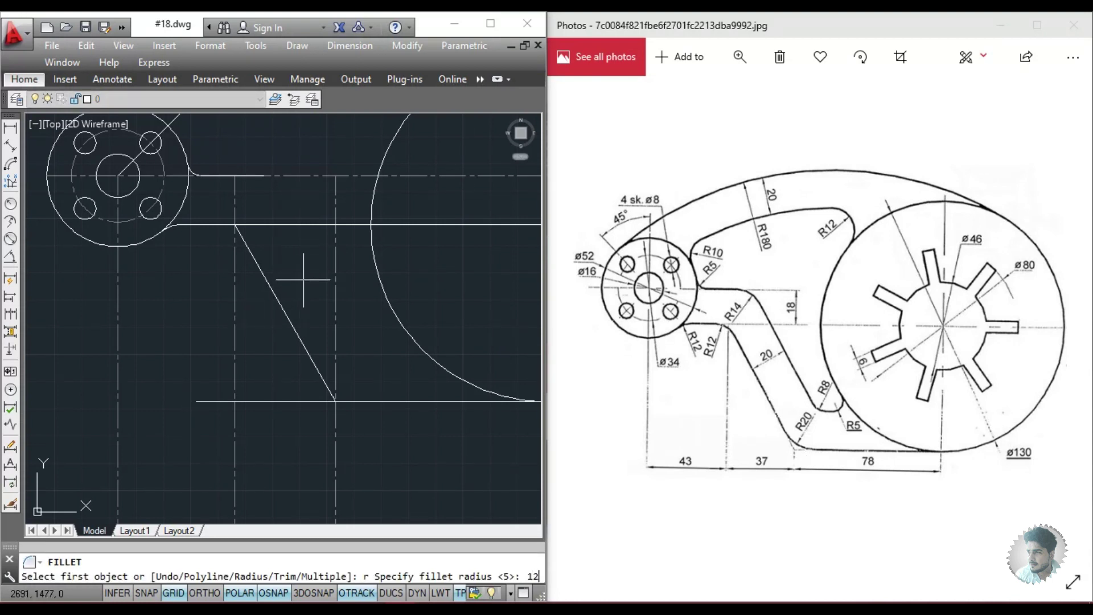
key("Return")
left_click(251, 251)
left_click(215, 224)
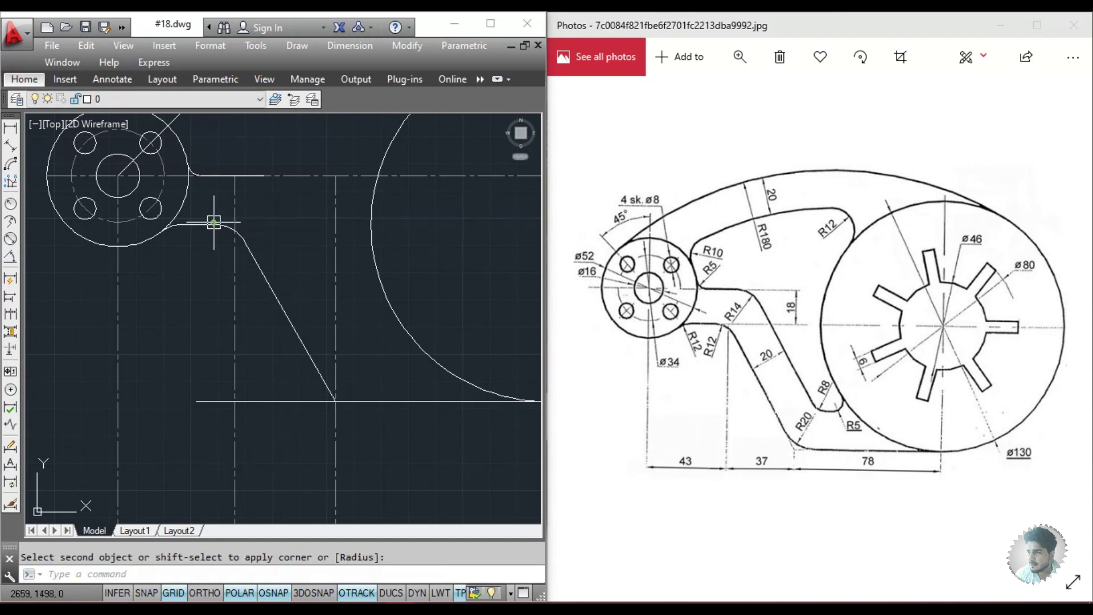
- Fillet the slanted edge into the bottom horizontal line at radius 12
key("Return")
type("r")
key("Return")
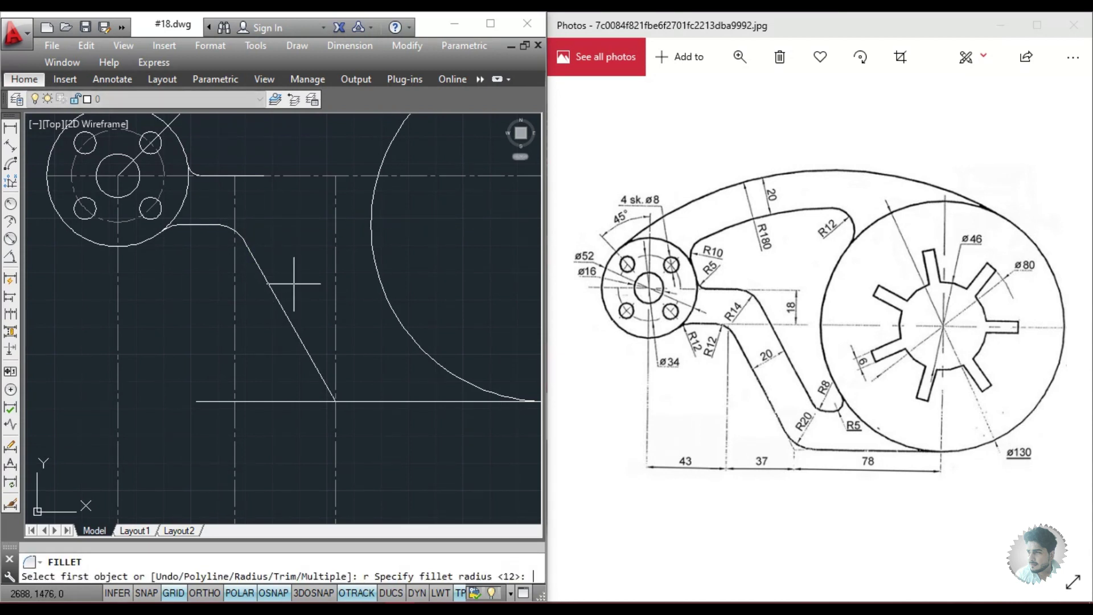
key("Return")
left_click(317, 368)
left_click(367, 401)
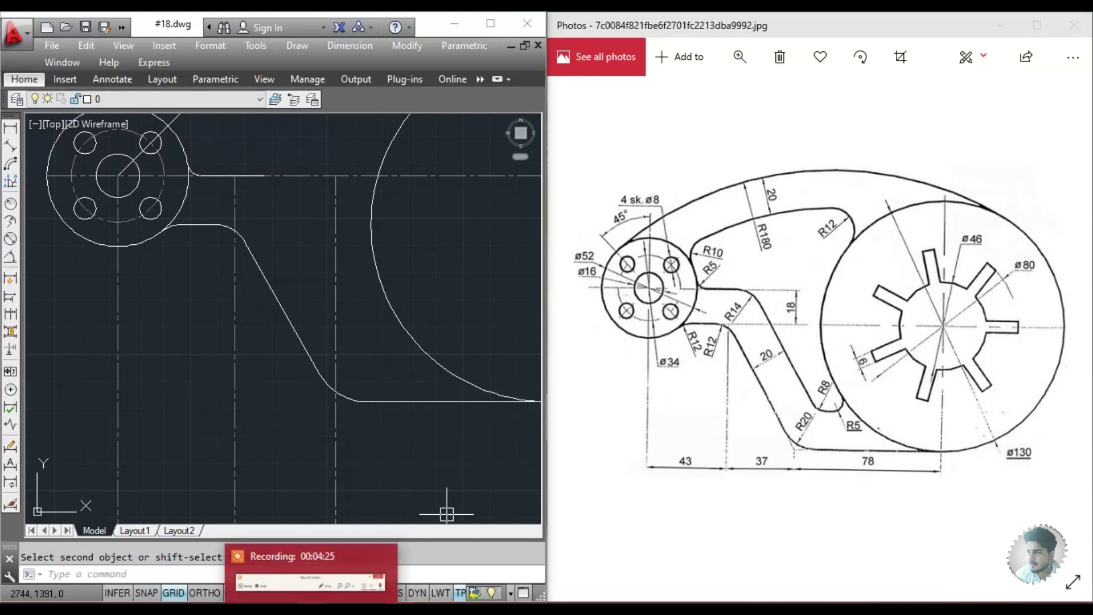
key("Escape")
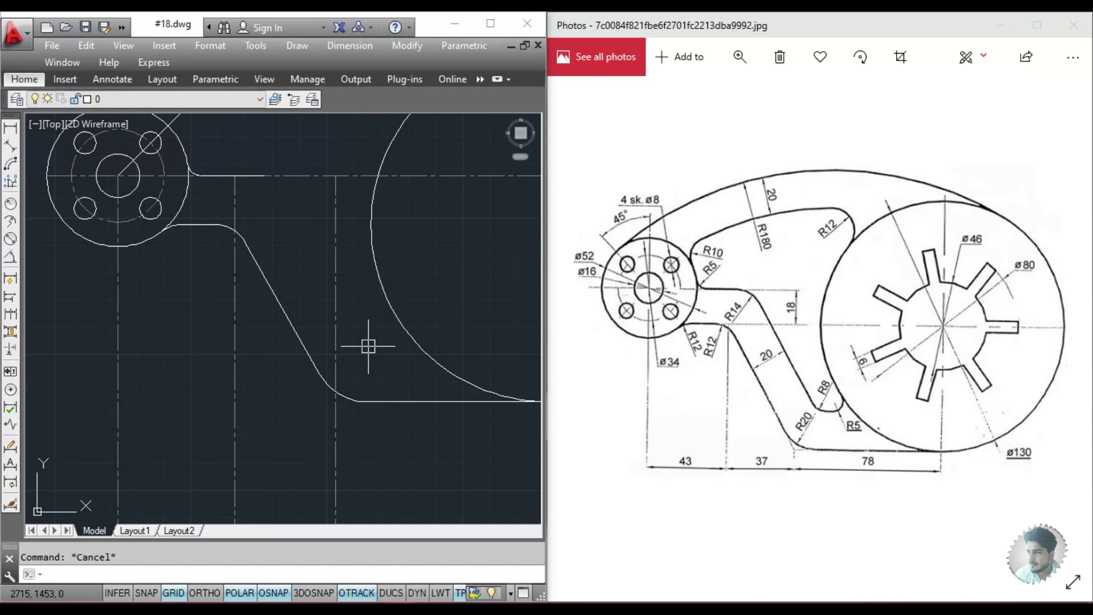
type("o")
key("Return")
- Offset the slanted arm line 20 units up-right
type("20")
key("Return")
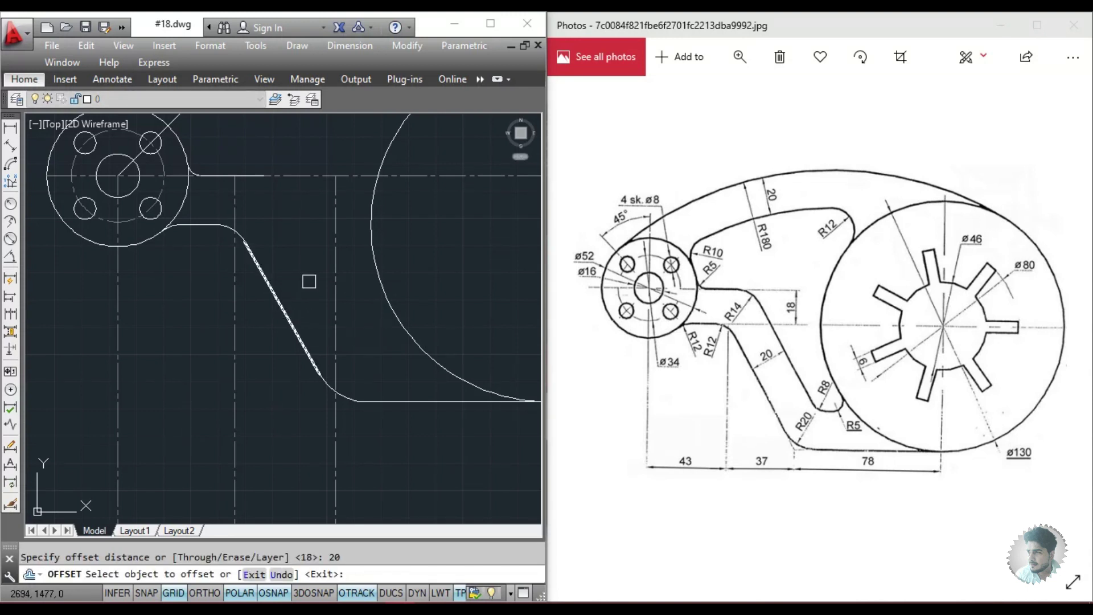
left_click(281, 305)
left_click(305, 254)
key("Escape")
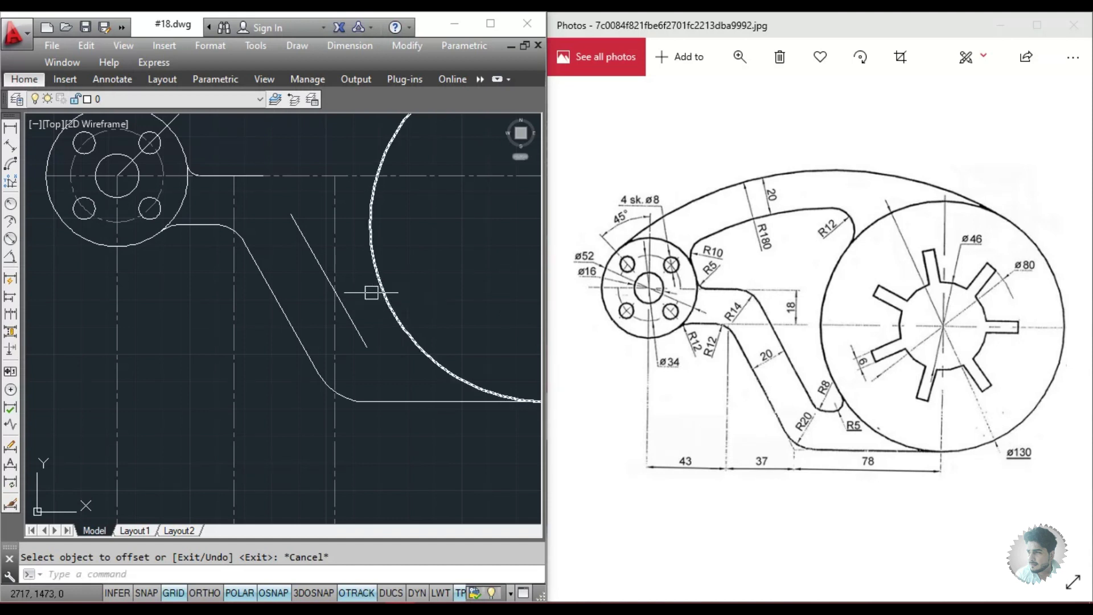
key("Escape")
- Join the upper horizontal line and new slanted line with an R14 fillet
key("Return")
type("r")
key("Return")
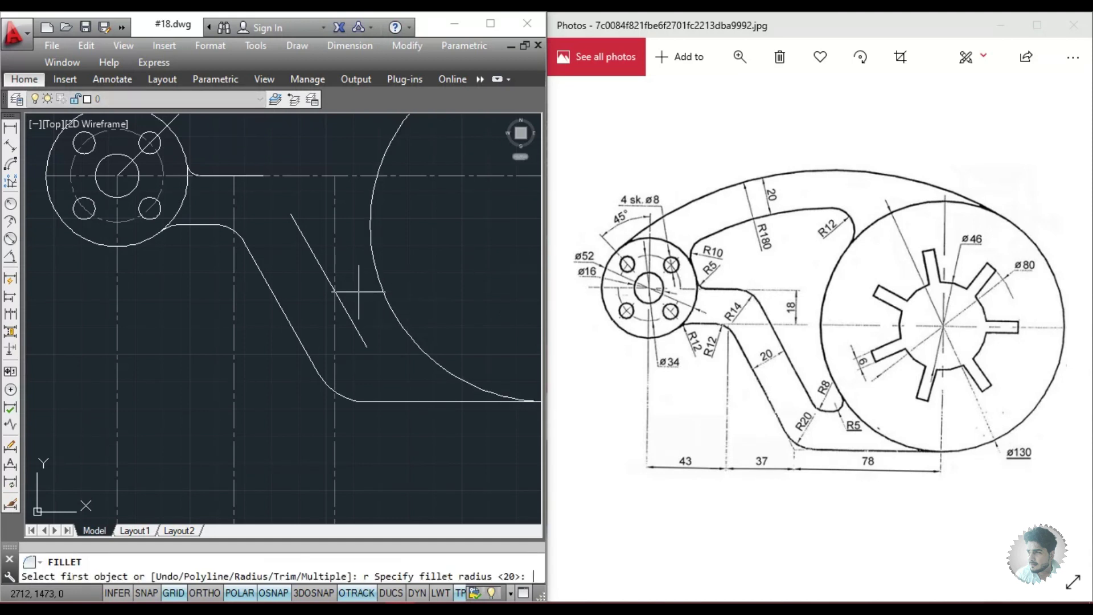
type("14")
key("Return")
left_click(247, 174)
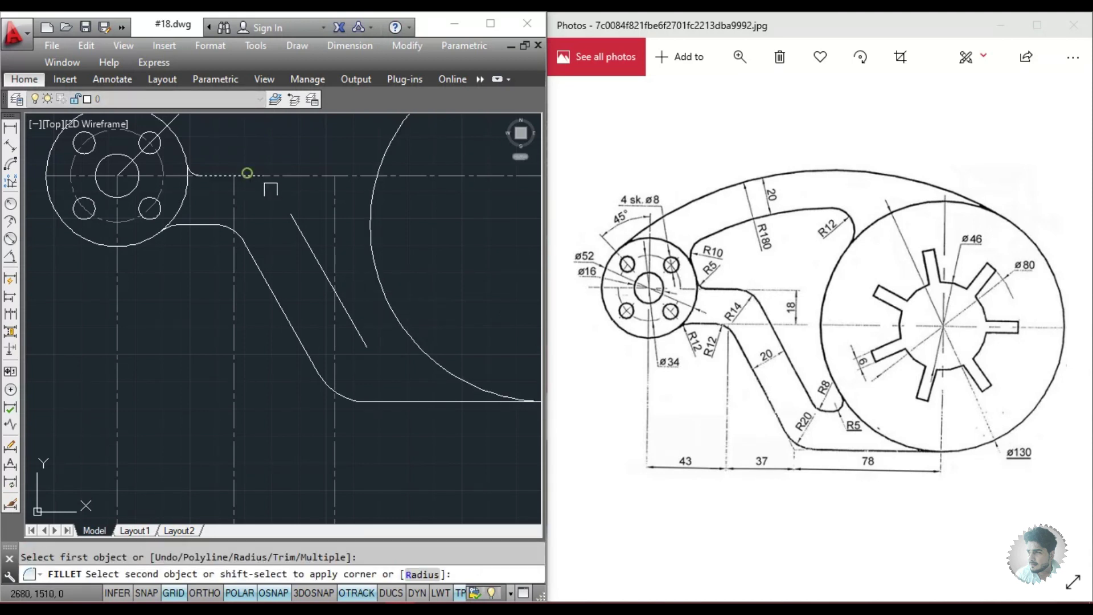
left_click(297, 225)
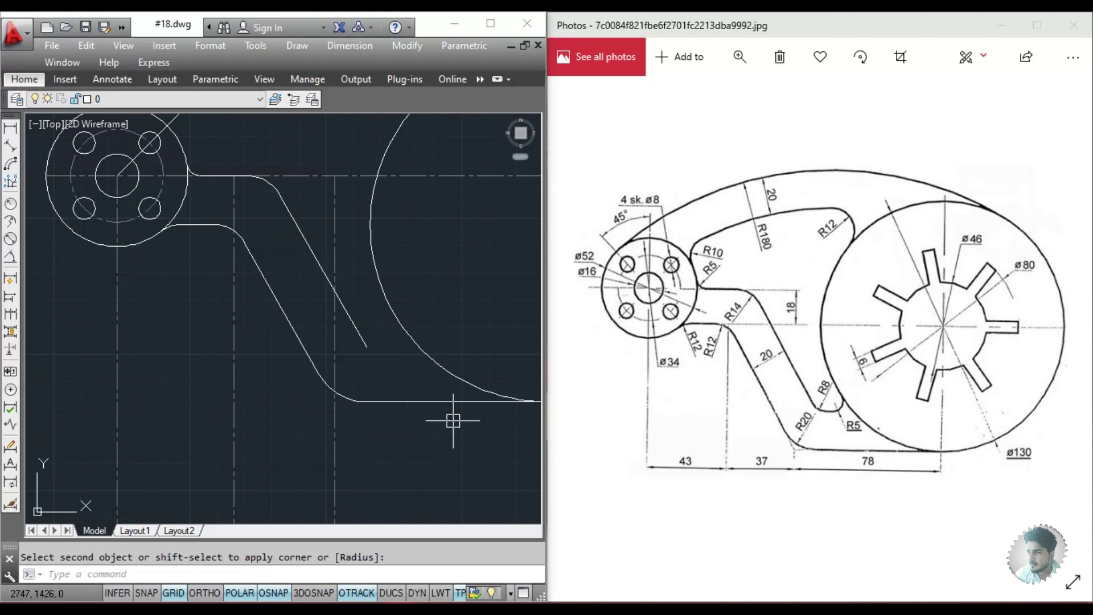
- Offset the bottom horizontal line 20 units upward
type("o")
key("Return")
type("2")
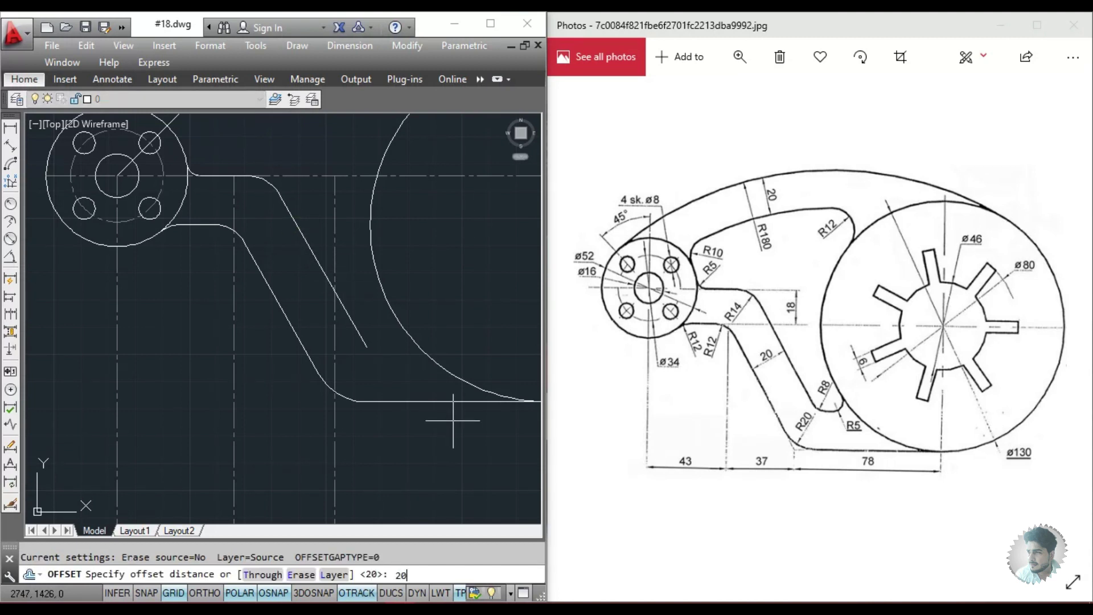
key("Return")
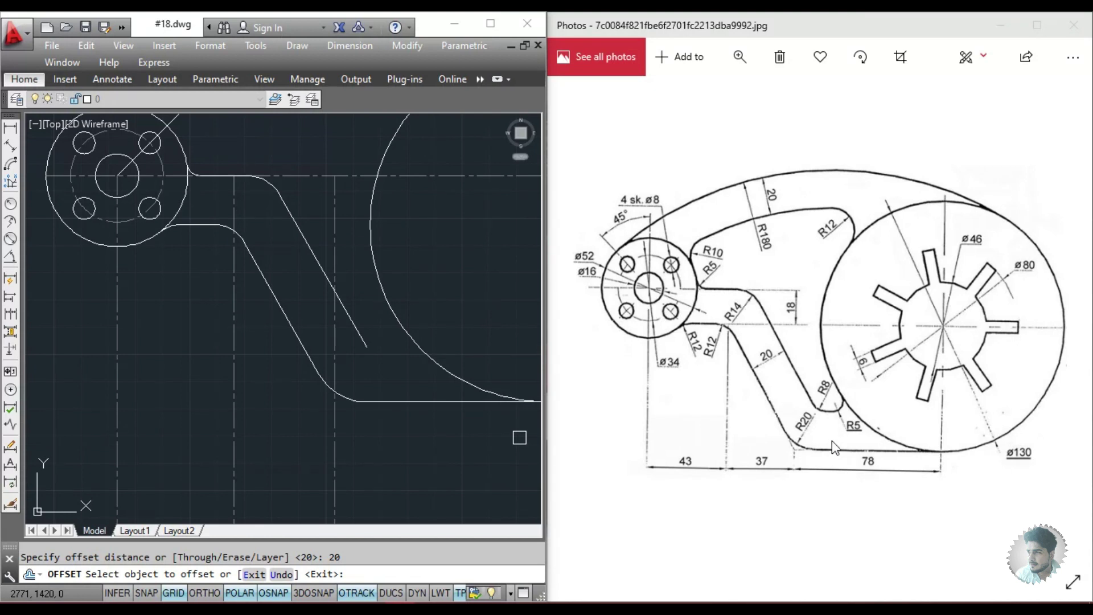
left_click(397, 401)
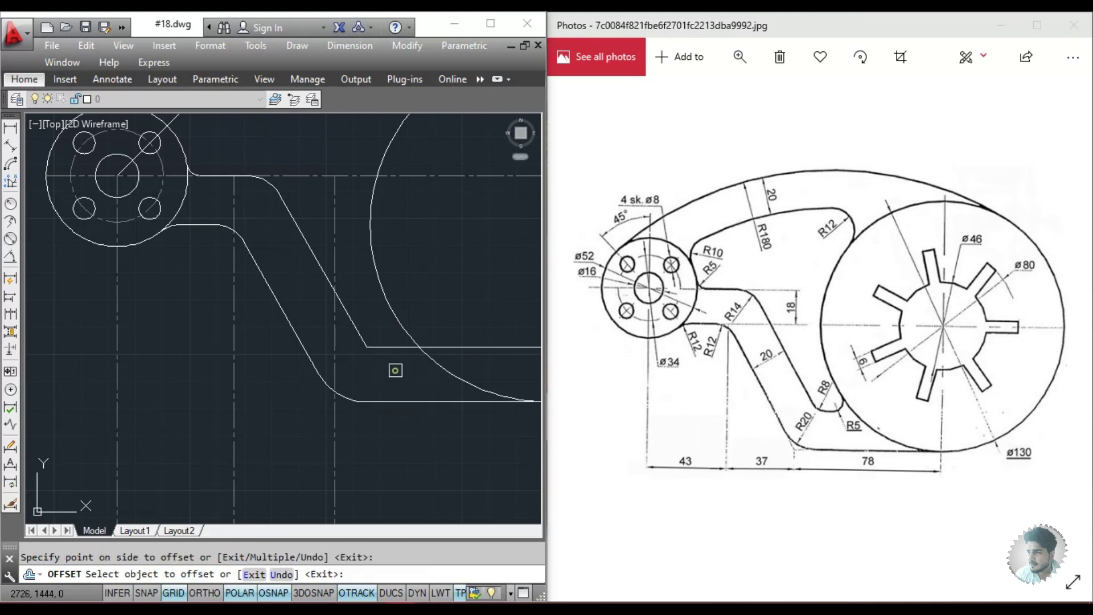
key("Escape")
- Fillet the new horizontal line into the slanted line at radius 8
type("f")
key("Return")
type("r")
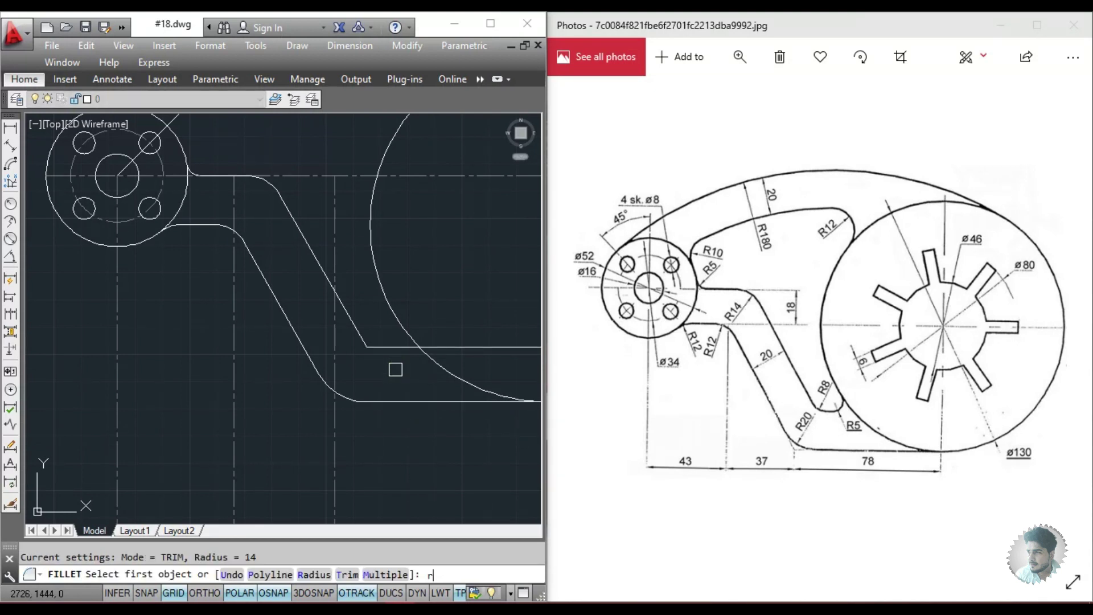
key("Return")
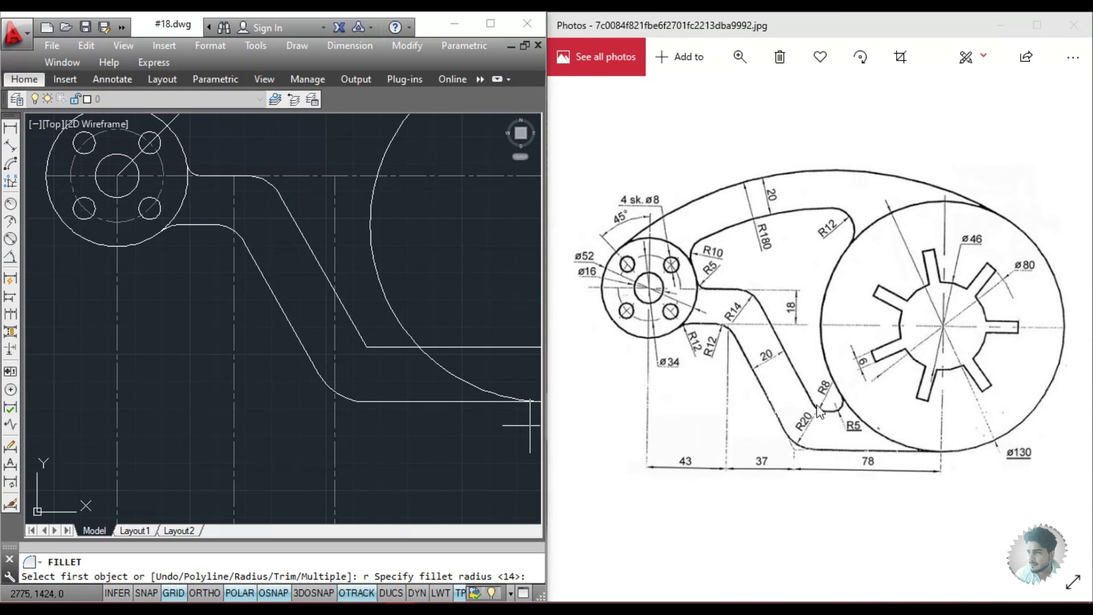
type("8")
key("Return")
left_click(387, 346)
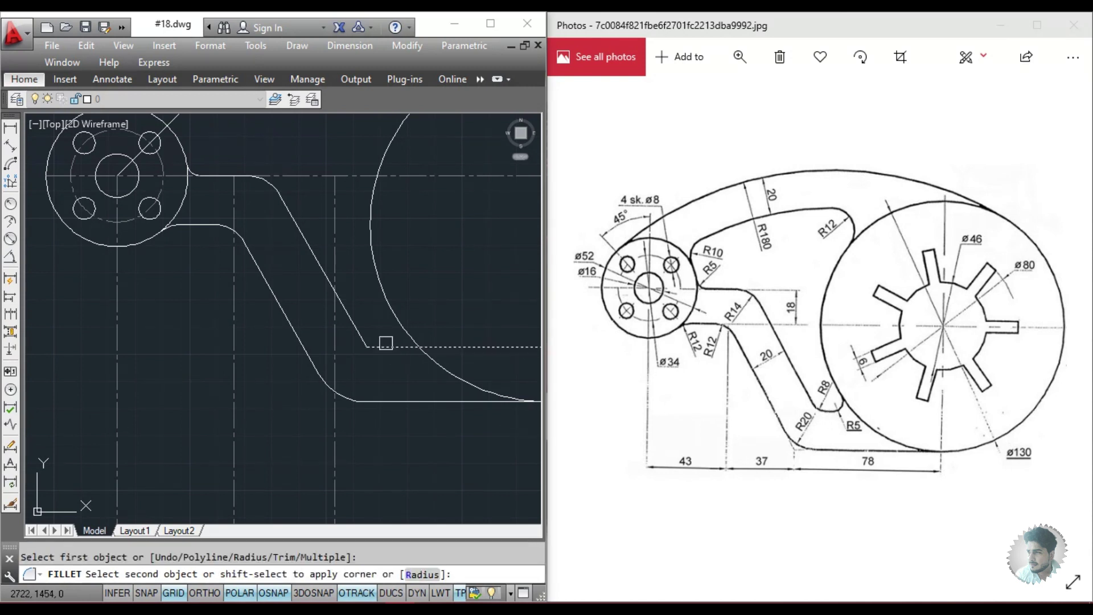
left_click(366, 323)
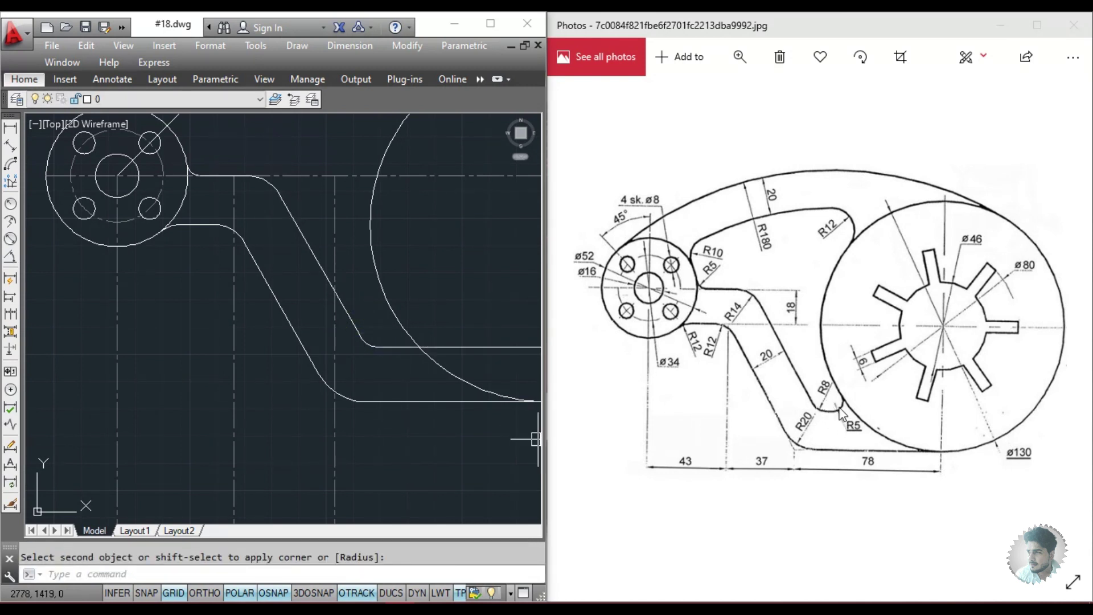
key("Escape")
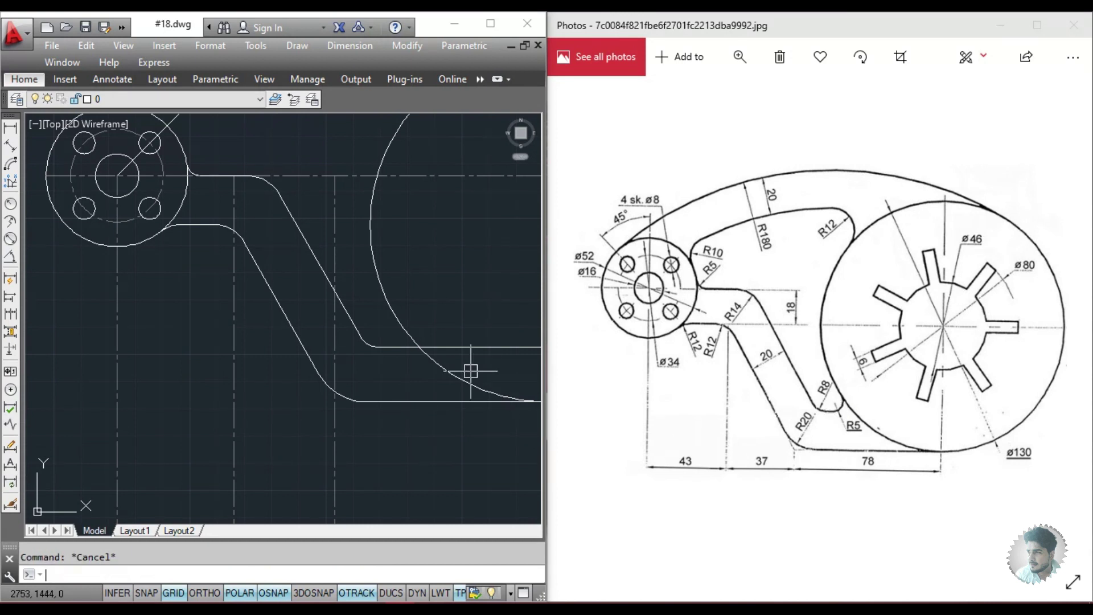
- Fillet the new horizontal line into the ø130 circle at radius 5
type("f")
key("Return")
type("r")
key("Return")
key("Return")
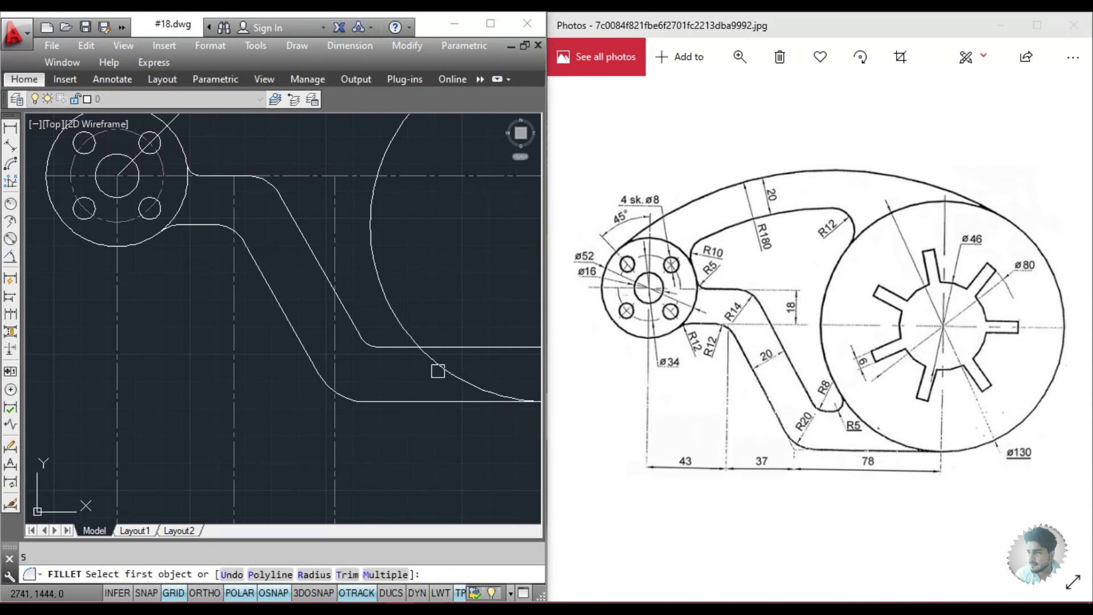
left_click(391, 347)
left_click(393, 297)
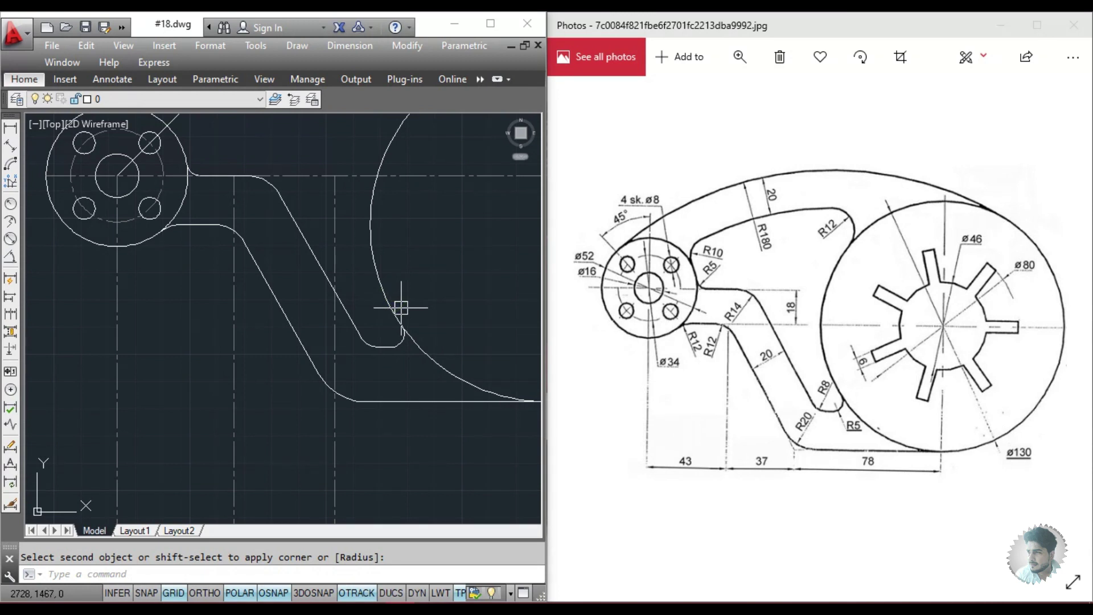
scroll(401, 308, "down", 2)
middle_click_drag(398, 311, 381, 353)
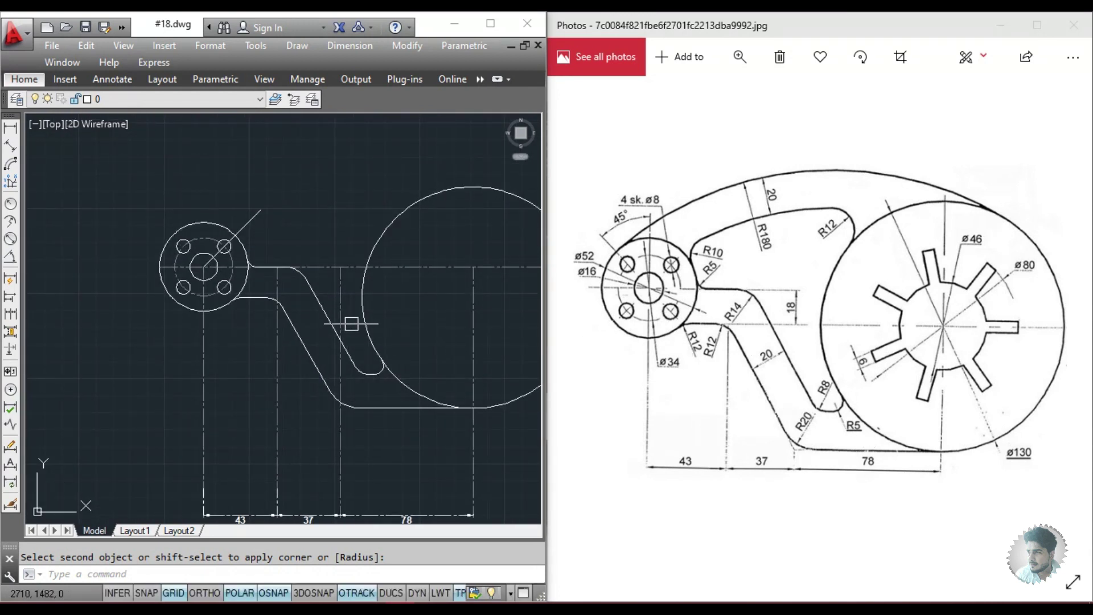
middle_click_drag(351, 324, 319, 336)
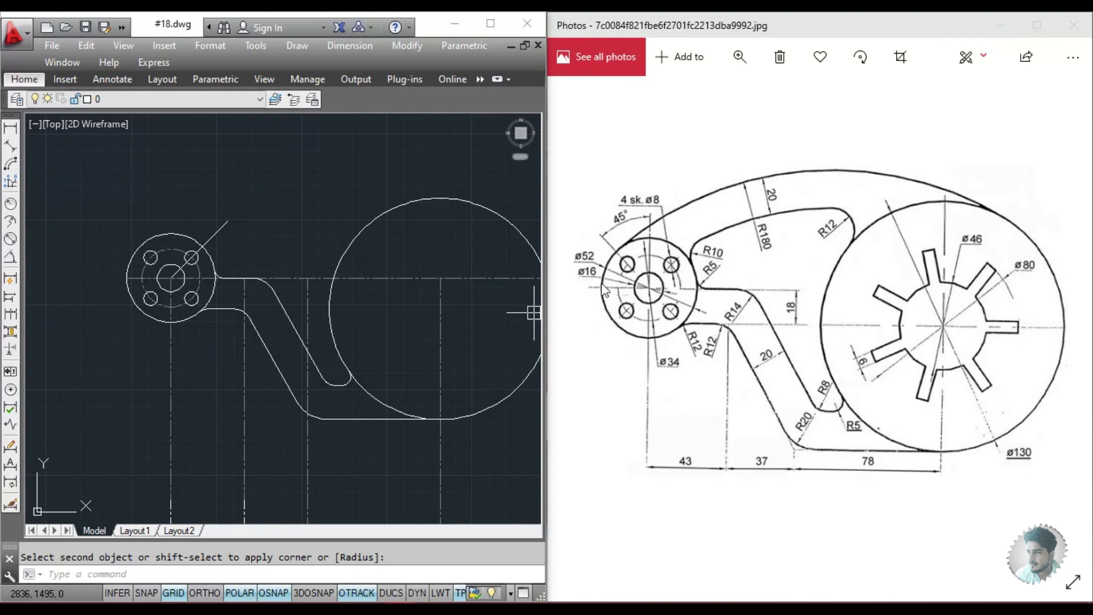
- Draw an R180 circle tangent to the hub circle and the ø130 circle
key("Escape")
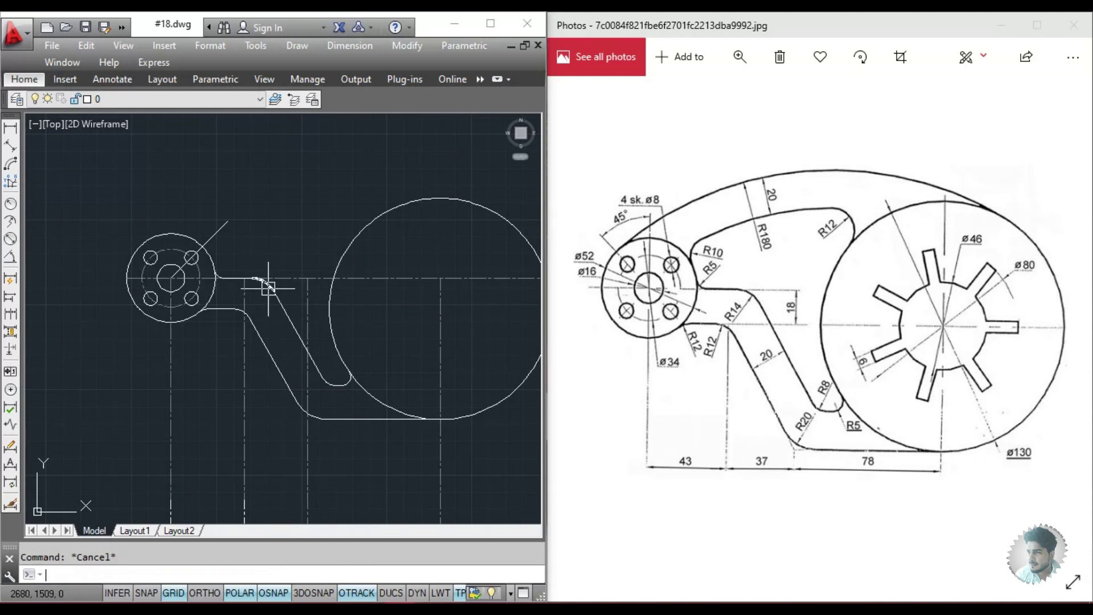
type("c")
key("Return")
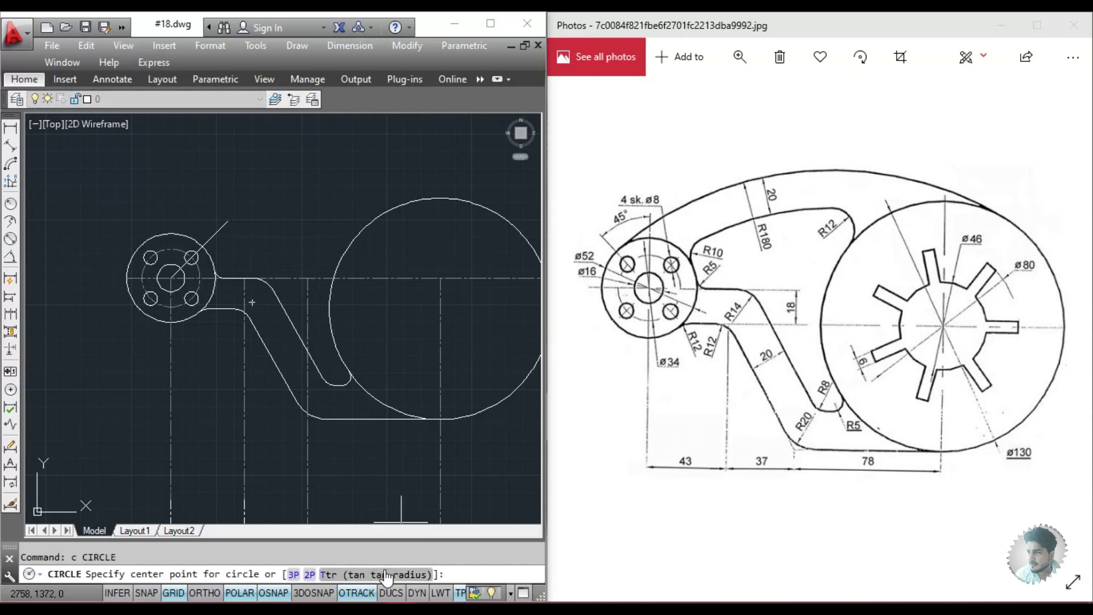
left_click(384, 577)
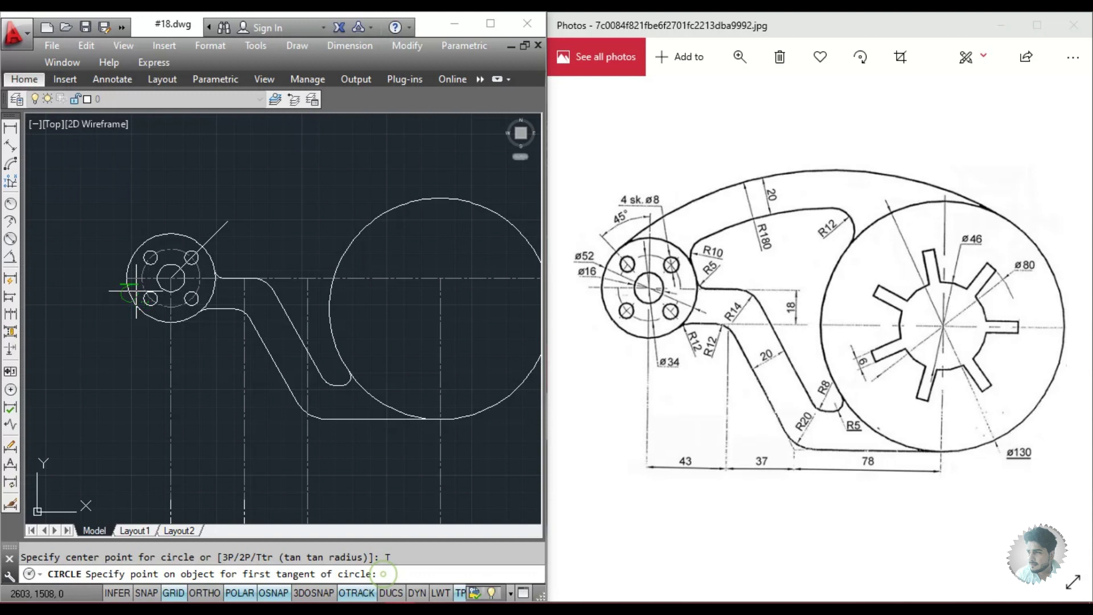
left_click(120, 259)
left_click(520, 228)
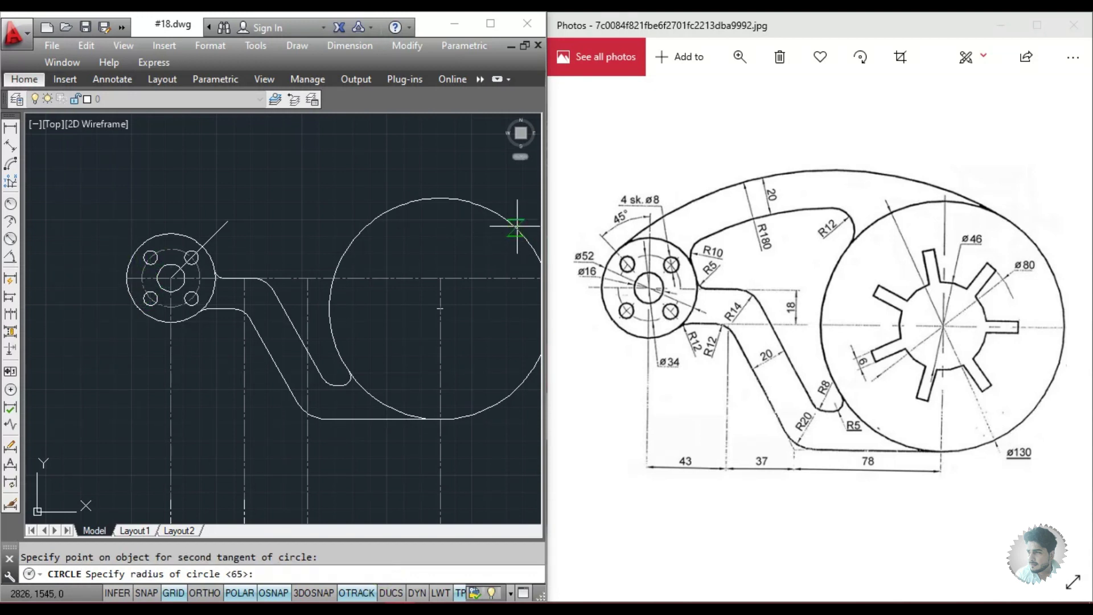
type("180")
key("Return")
key("Escape")
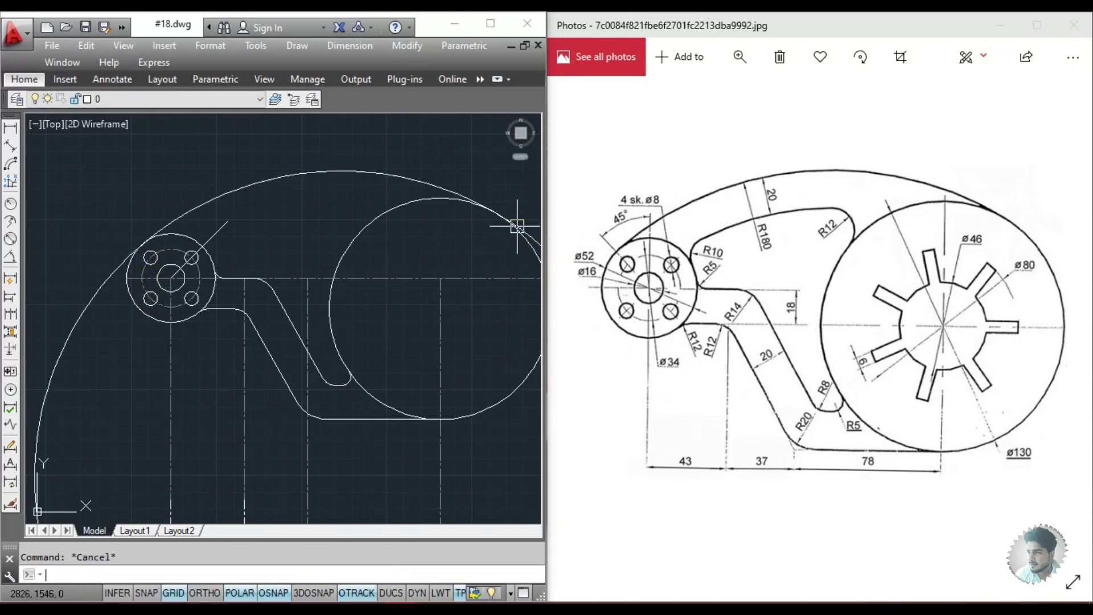
- Trim the R180 circle's lower part and the stub beyond the ø130 circle
key("Return")
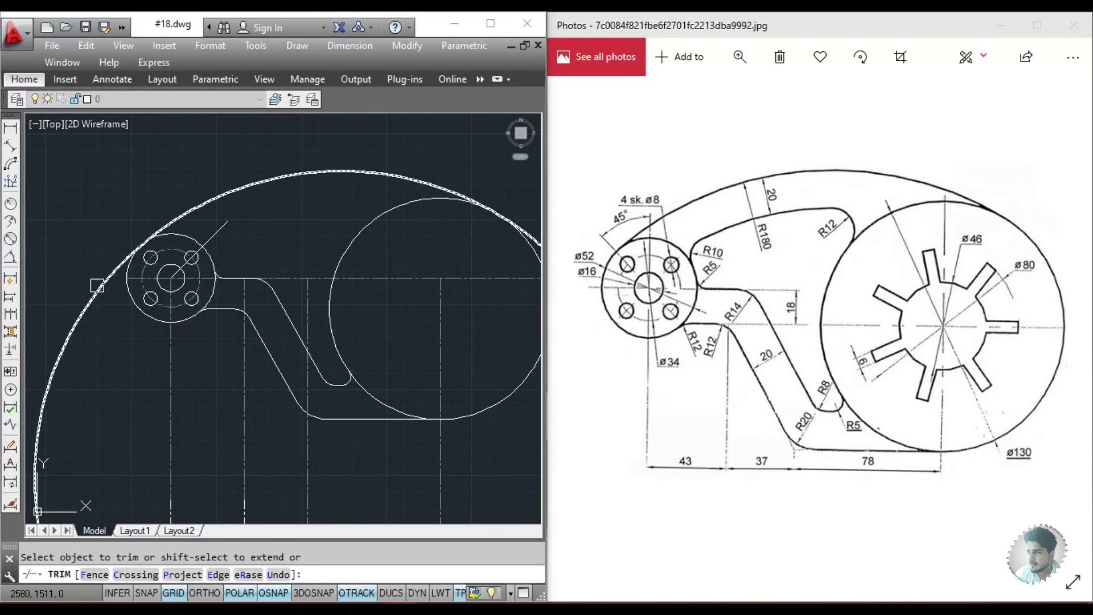
left_click(96, 286)
middle_click_drag(452, 257, 337, 255)
left_click(434, 249)
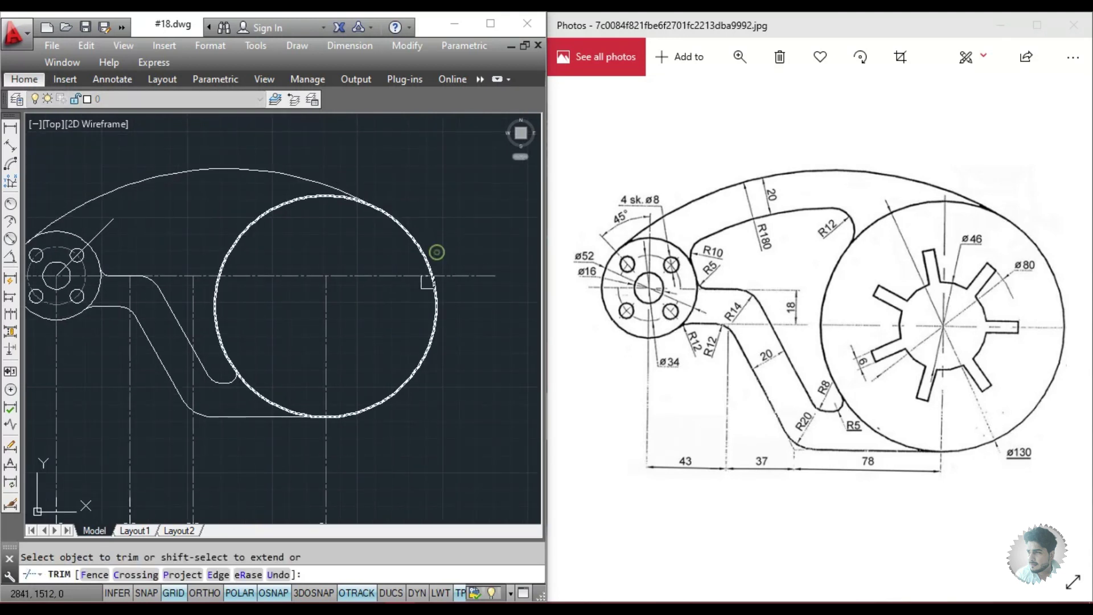
middle_click_drag(434, 266, 508, 270)
key("Escape")
key("Escape")
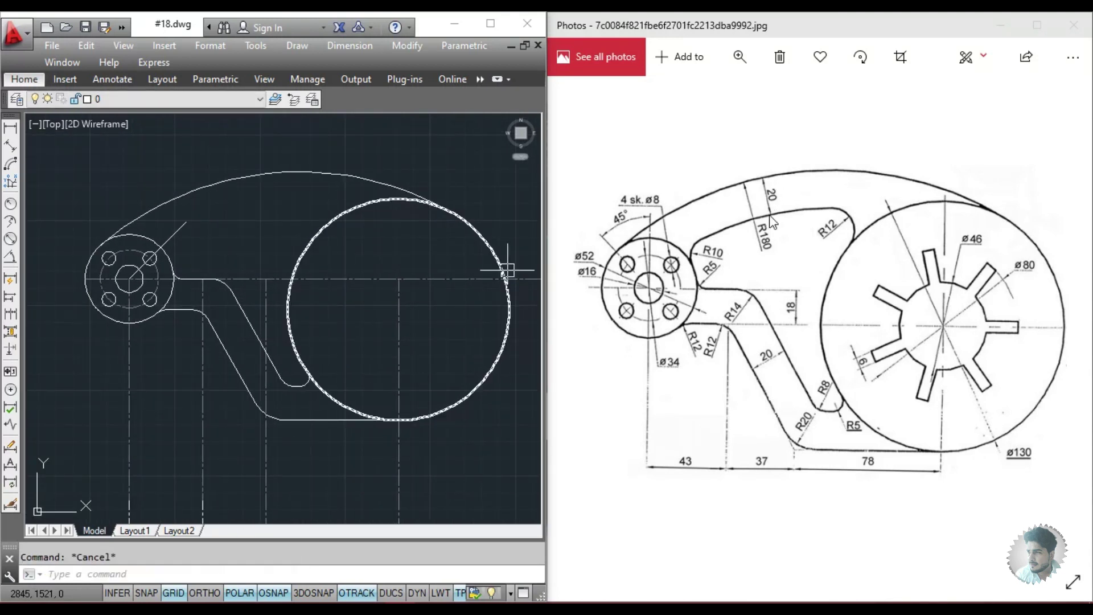
- Offset the outer R180 arc by 20 to create the inner arc
type("o")
key("Return")
type("20")
key("Return")
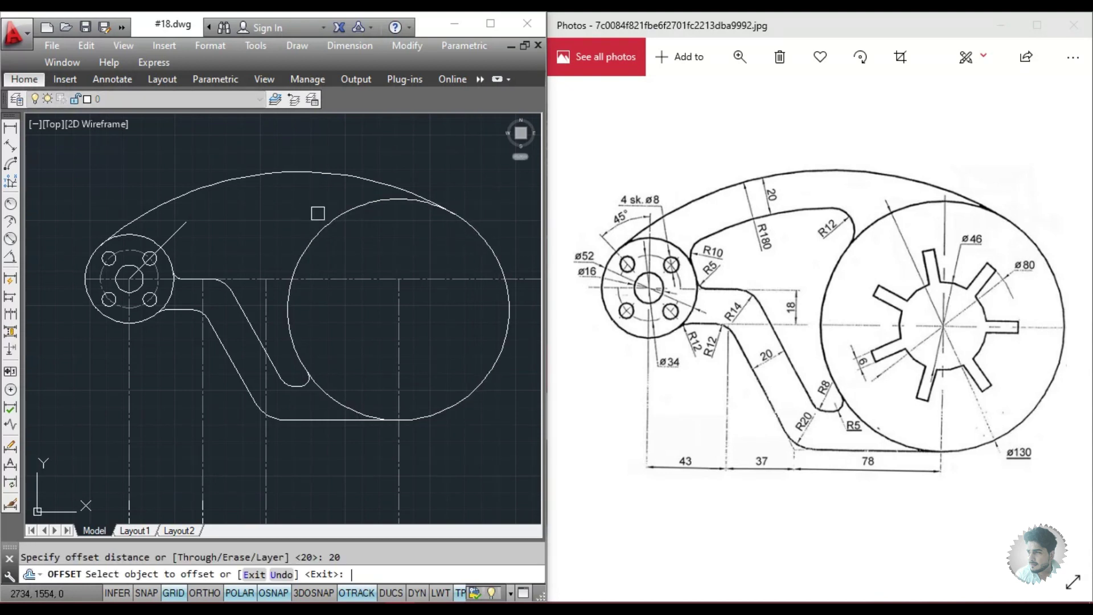
left_click(284, 173)
scroll(228, 257, "up", 4)
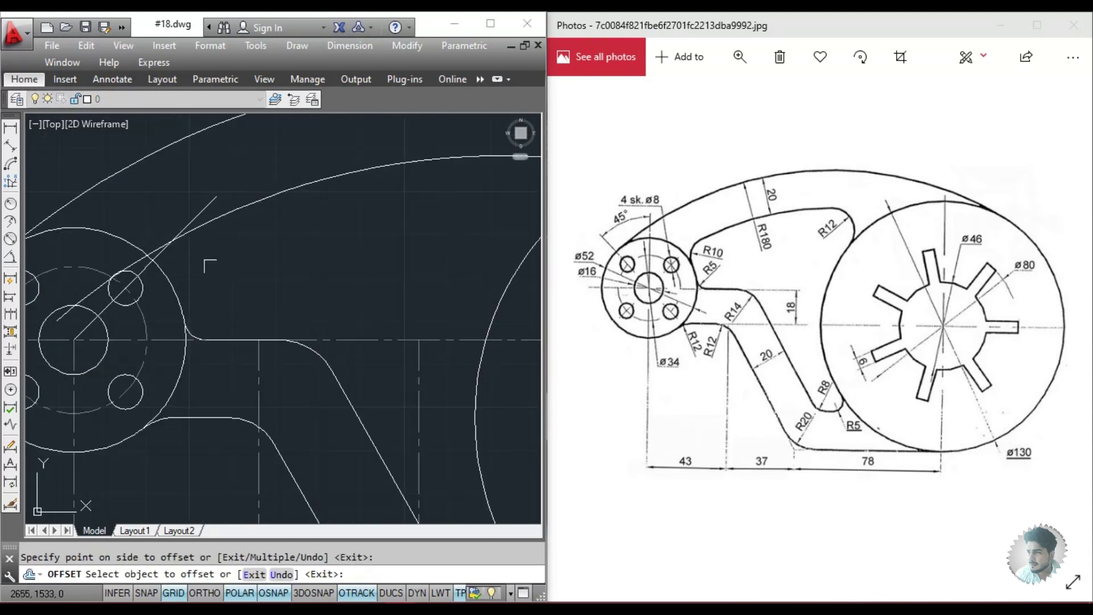
middle_click_drag(228, 271, 205, 341)
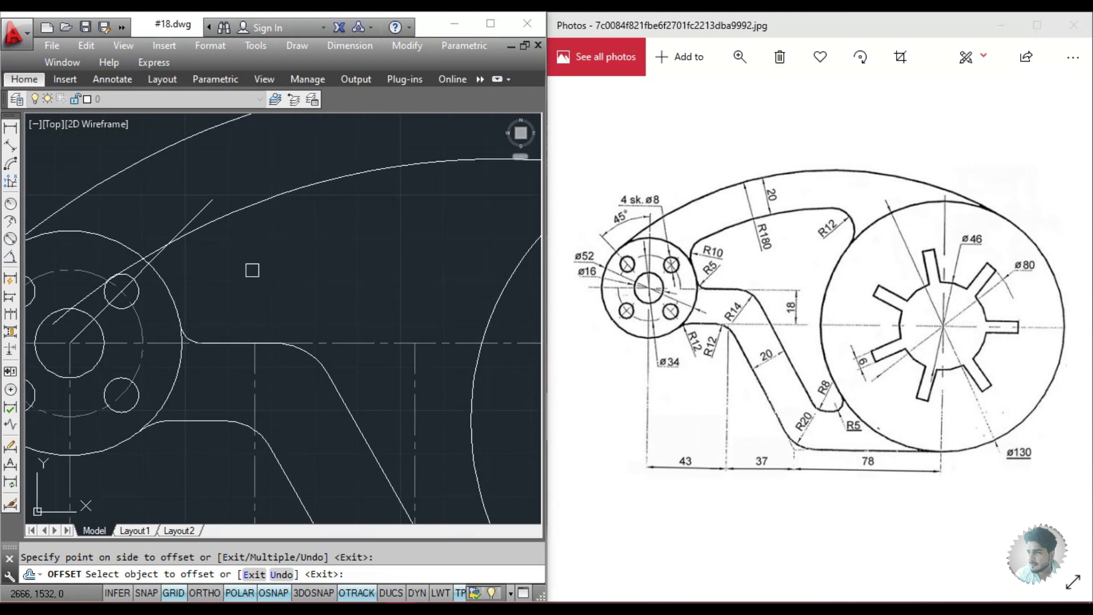
middle_click_drag(244, 266, 274, 259)
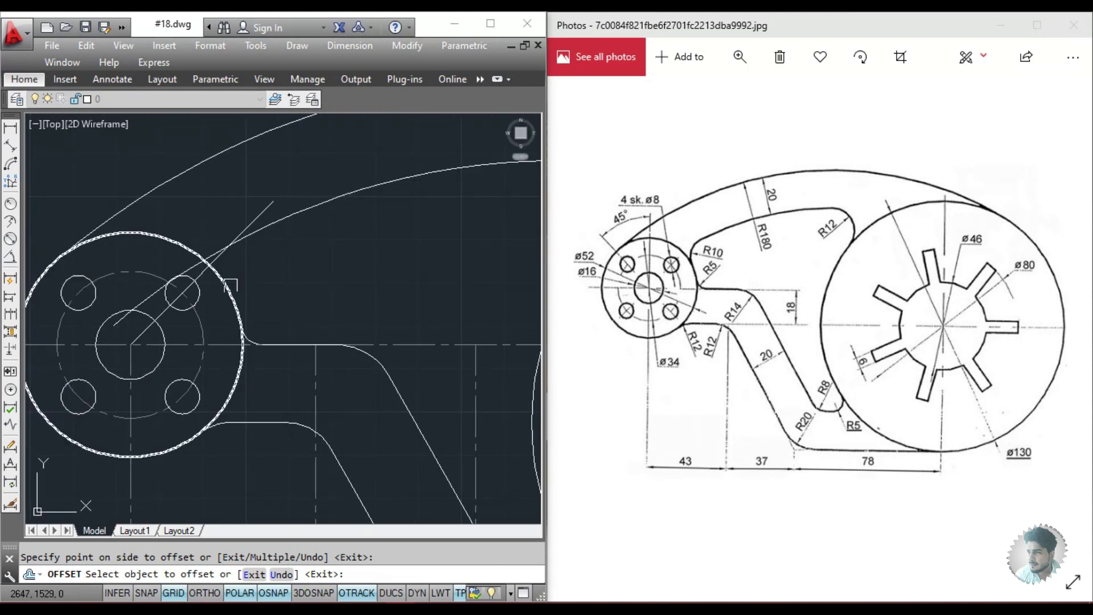
key("Escape")
- Erase the diagonal construction line
left_click(259, 212)
type("e")
key("Return")
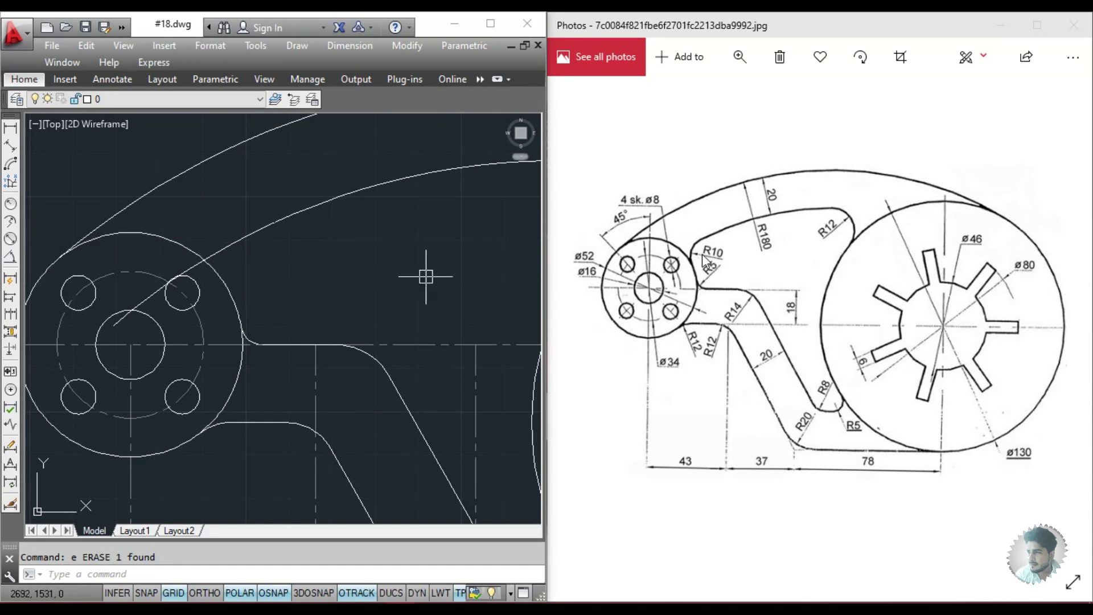
key("Escape")
type("o")
key("Return")
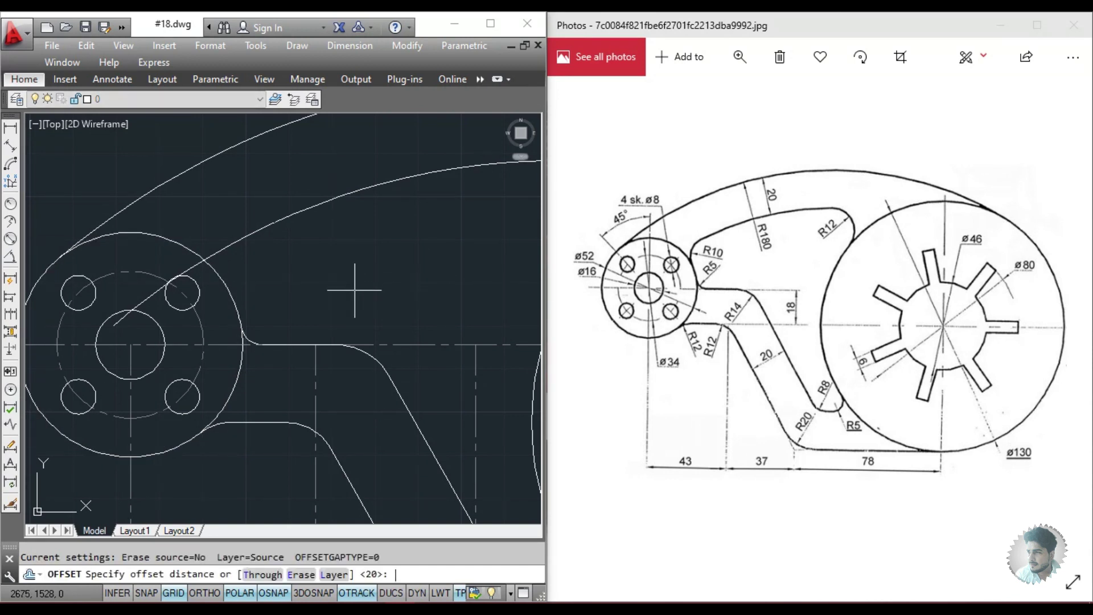
key("Escape")
- Fillet the inner arc into the arm edge with radius 10
type("f")
key("Return")
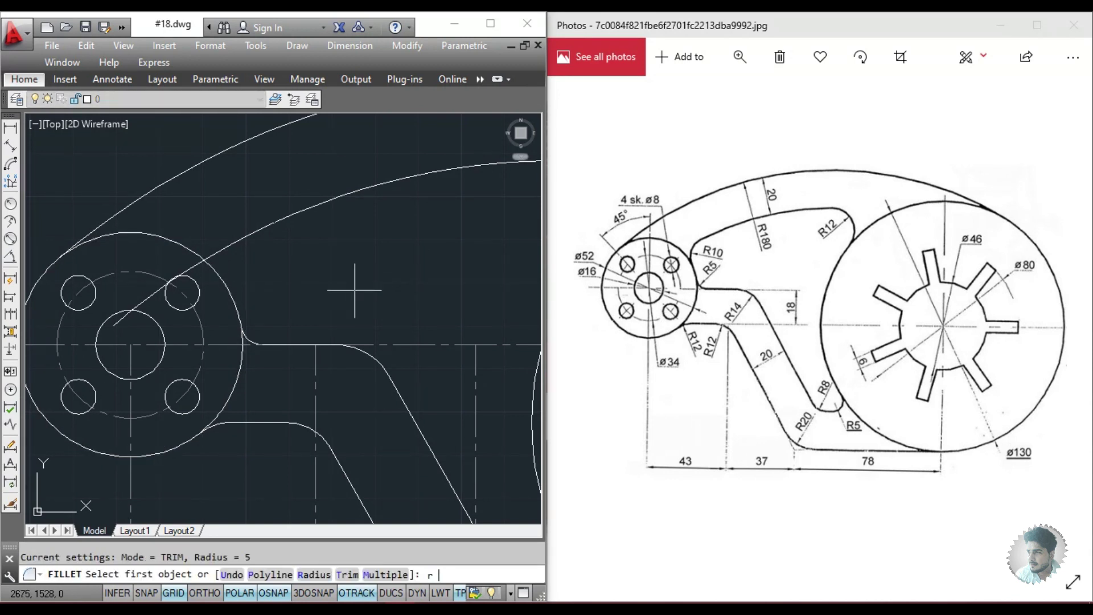
type("r")
key("Return")
type("10")
key("Return")
left_click(239, 244)
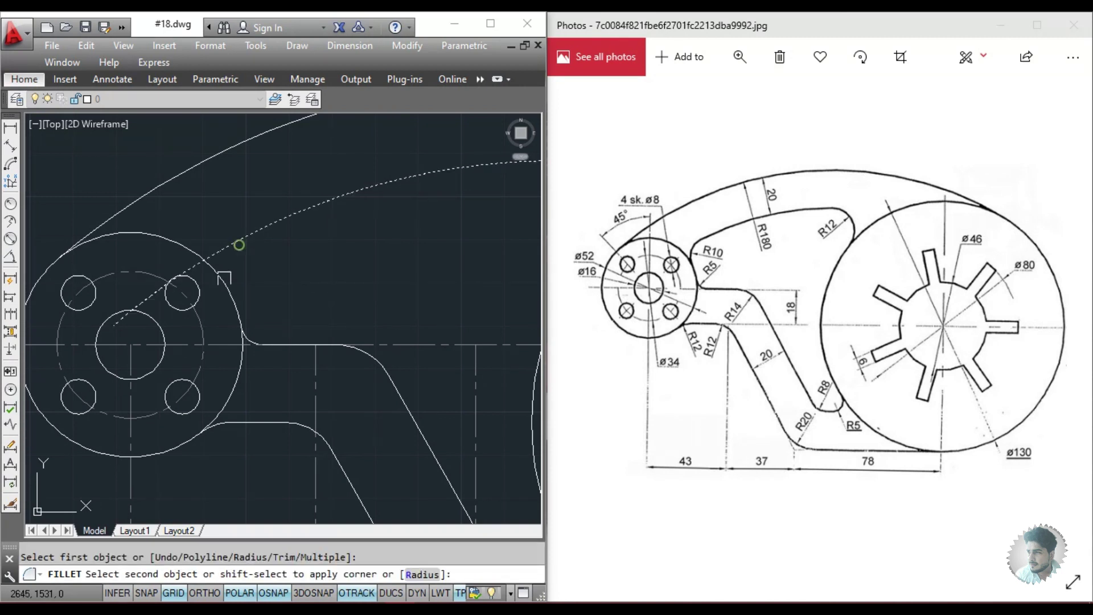
scroll(251, 285, "down", 2)
scroll(376, 264, "down", 1)
middle_click_drag(377, 264, 363, 273)
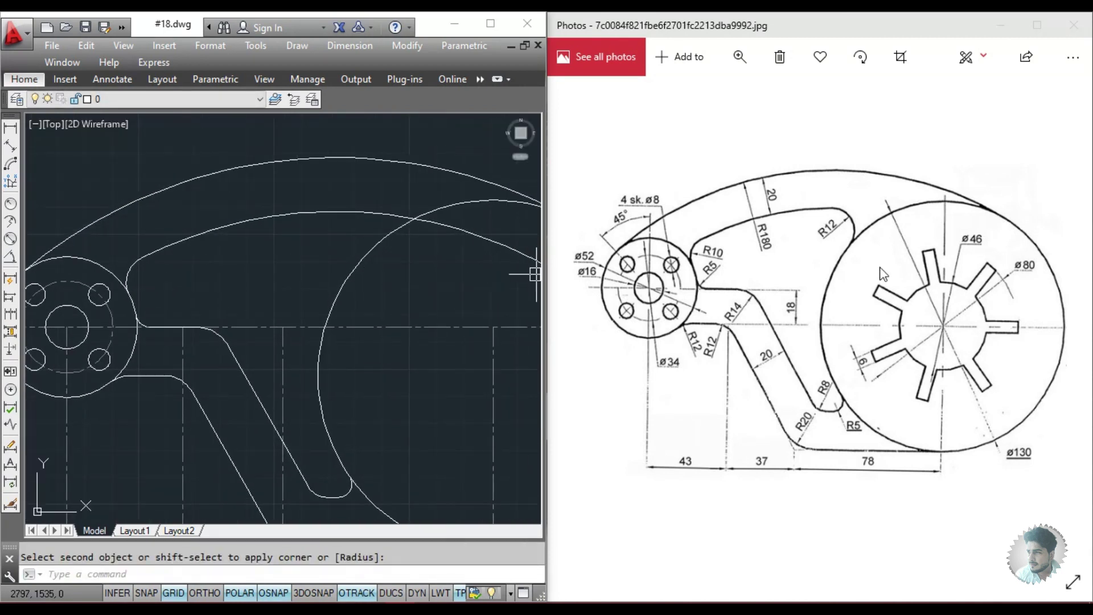
- Round the inner arc's right end into the ø130 circle with an R12 fillet
key("Escape")
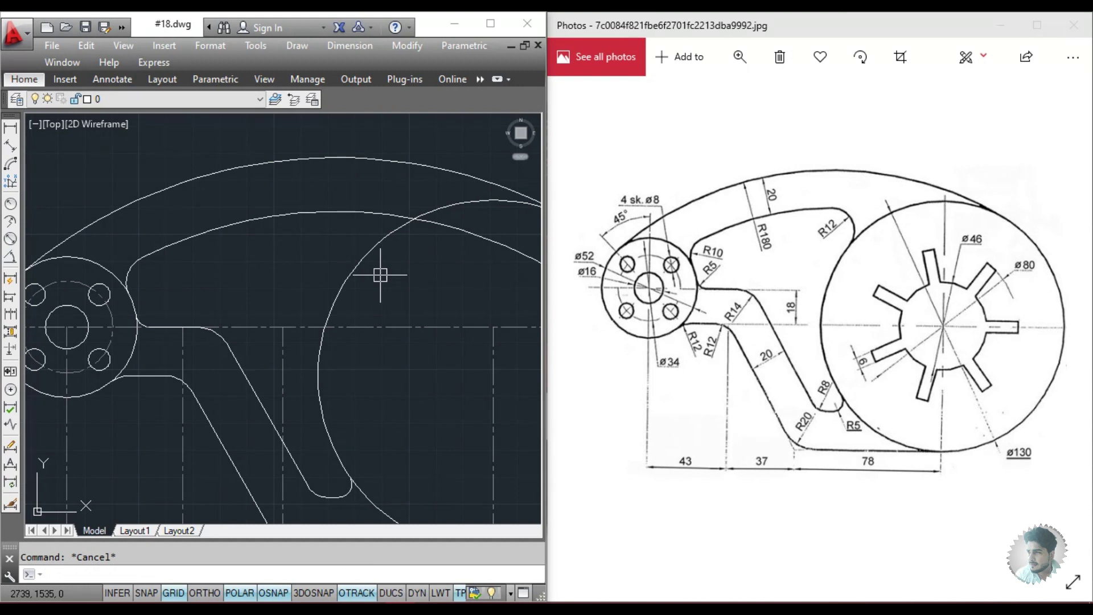
key("Return")
type("r")
key("Return")
type("12")
key("Return")
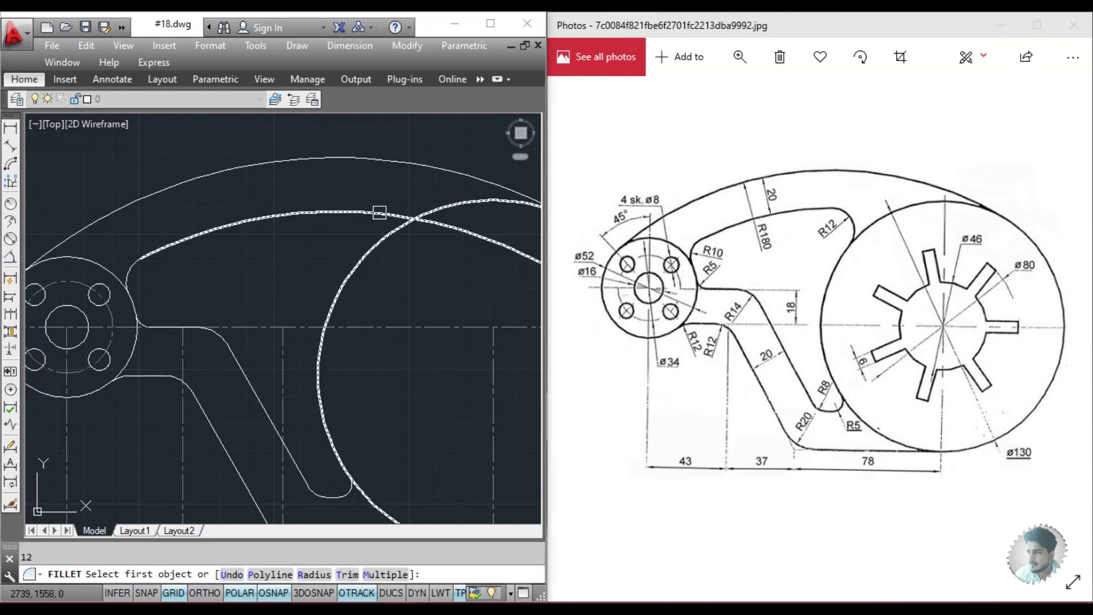
left_click(379, 212)
scroll(387, 273, "down", 3)
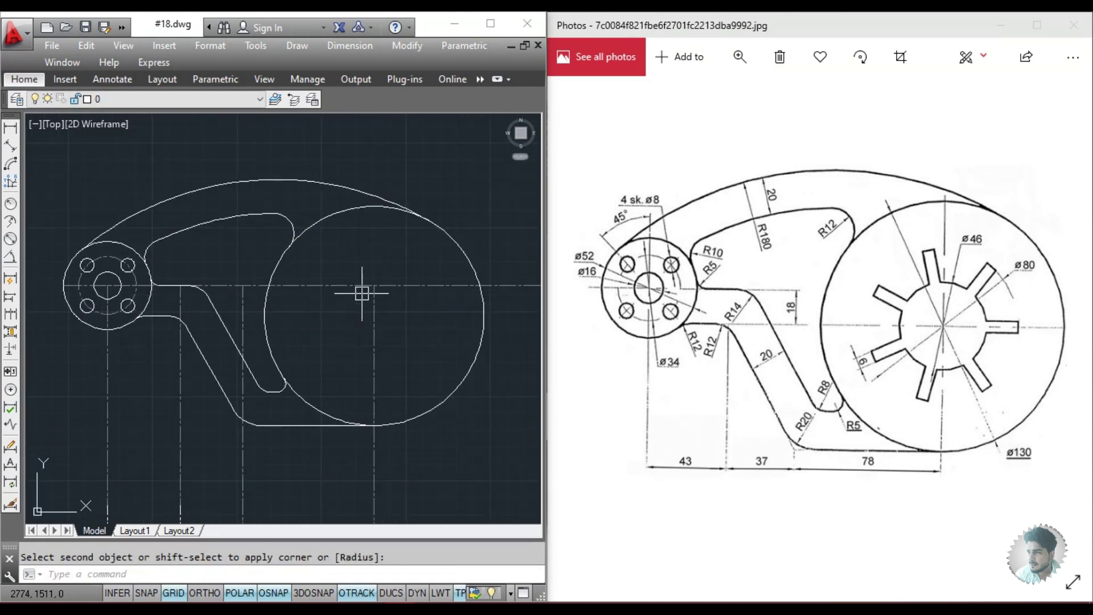
middle_click_drag(362, 293, 373, 283)
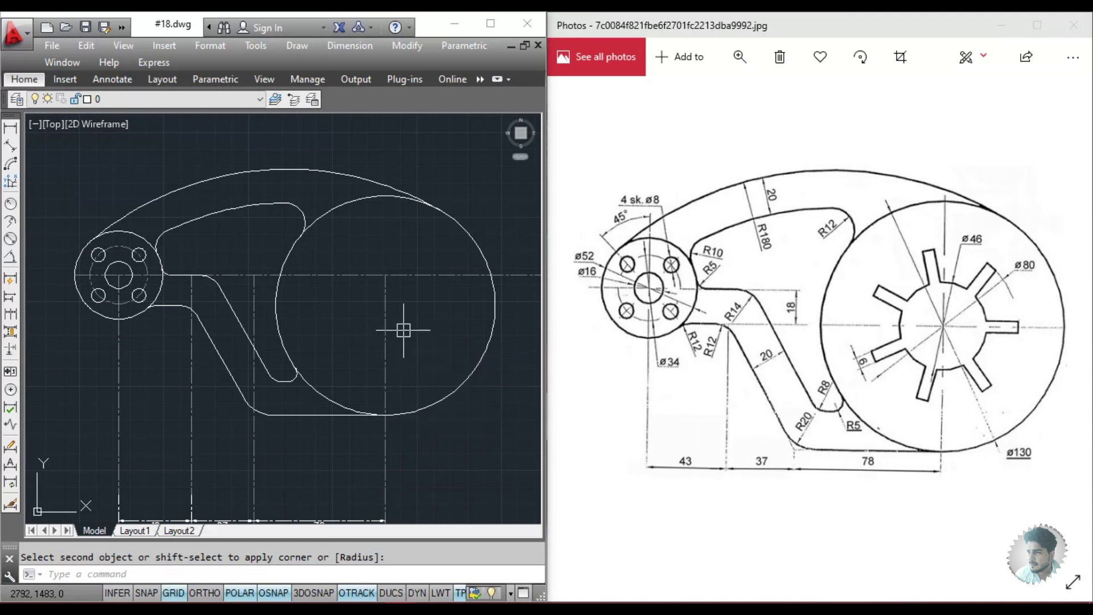
key("Escape")
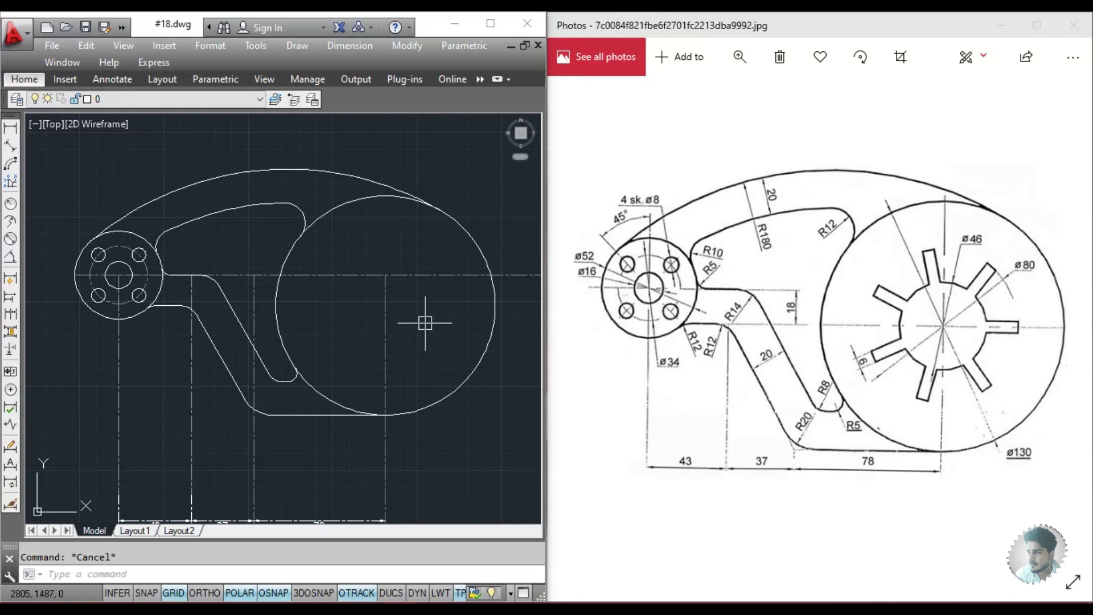
- Offset the horizontal centre line 18 units downward
type("o")
key("Return")
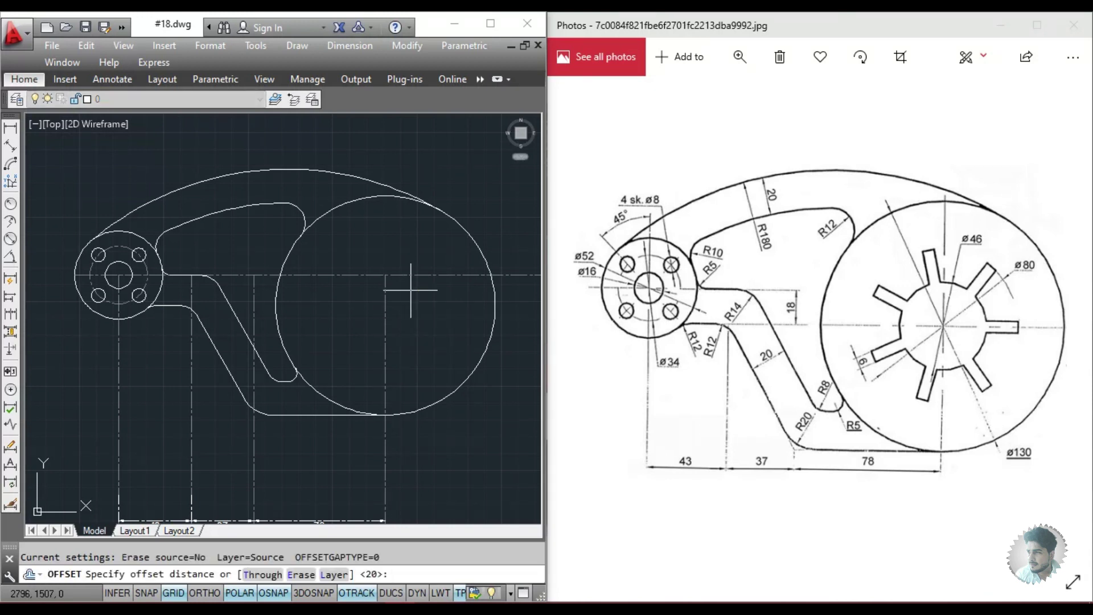
key("Return")
left_click(411, 275)
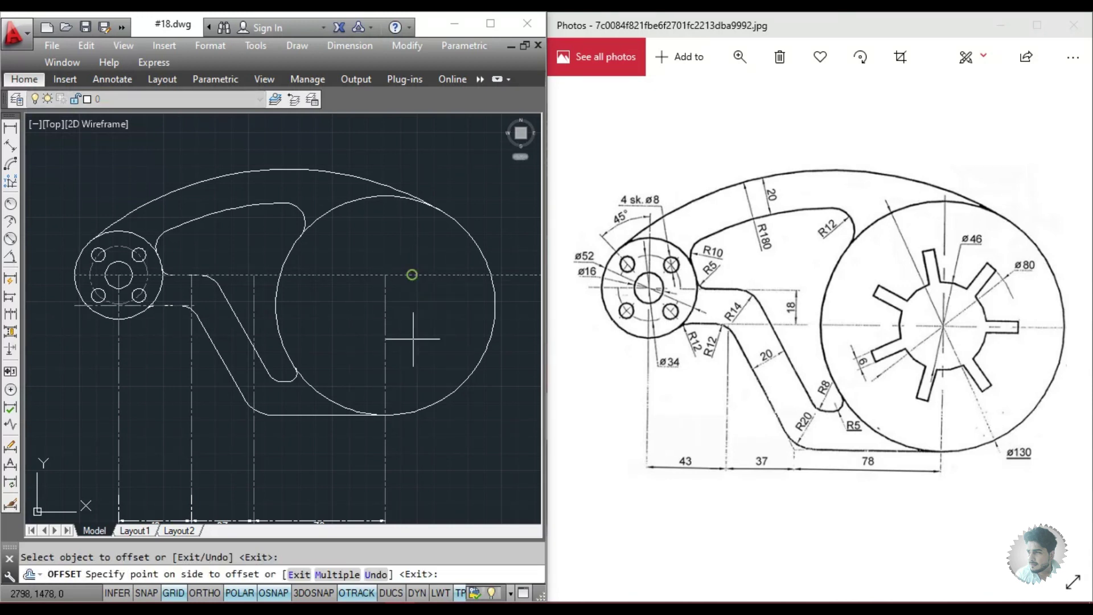
left_click(401, 319)
key("Escape")
scroll(385, 310, "up", 2)
key("Escape")
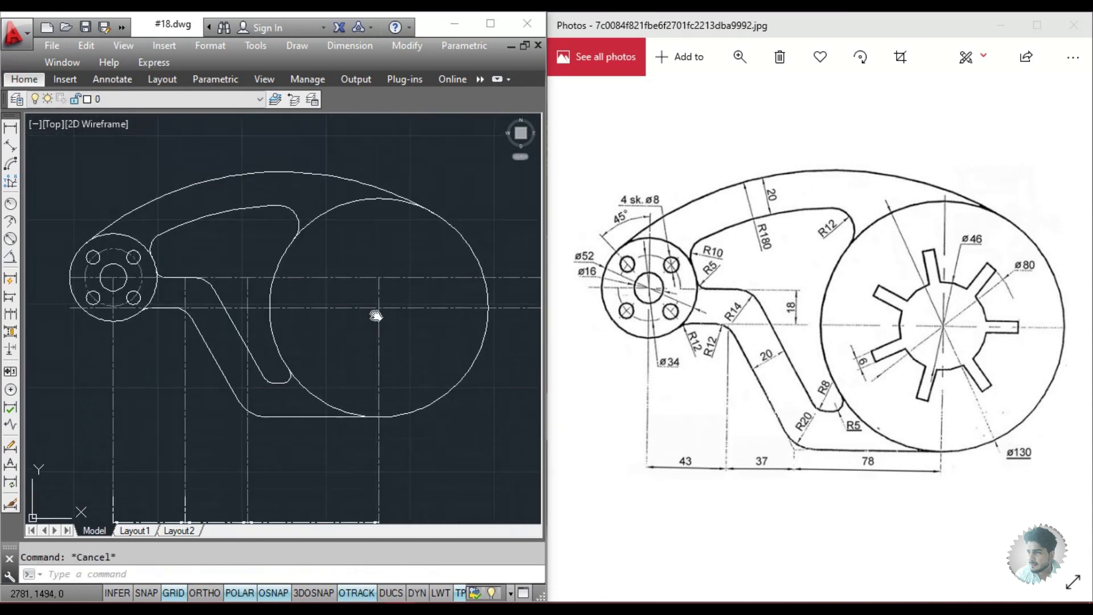
scroll(378, 310, "down", 2)
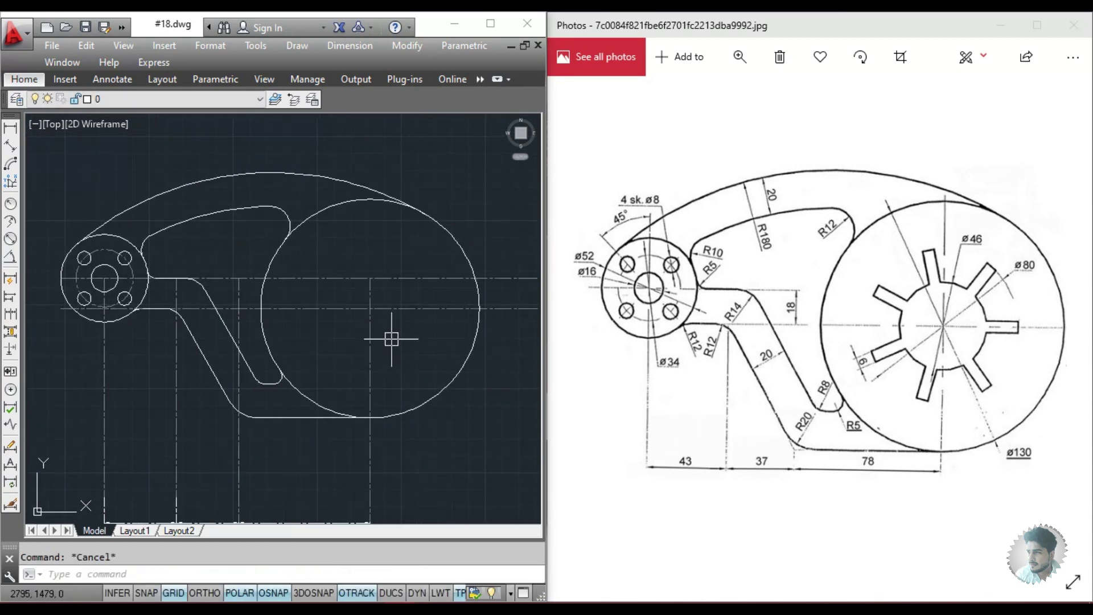
- Start a circle centred on the ø130 wheel's centre
type("c")
key("Return")
left_click(370, 308)
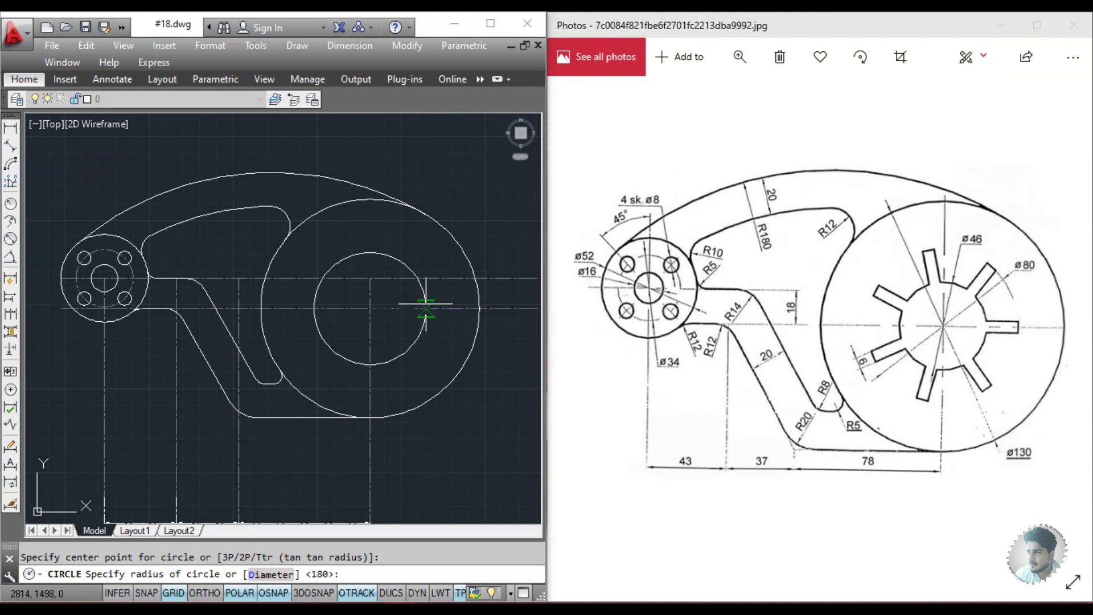
- Finish the ø46 circle and add a concentric ø80 circle at the same wheel centre
type("d")
key("Return")
type("46")
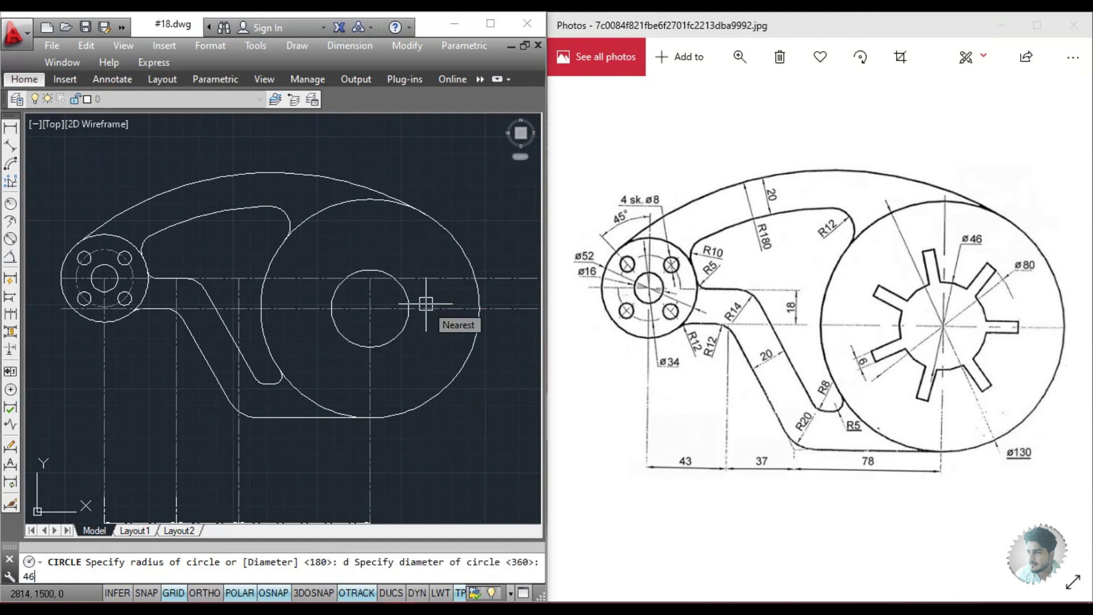
key("Return")
key("Return")
left_click(370, 308)
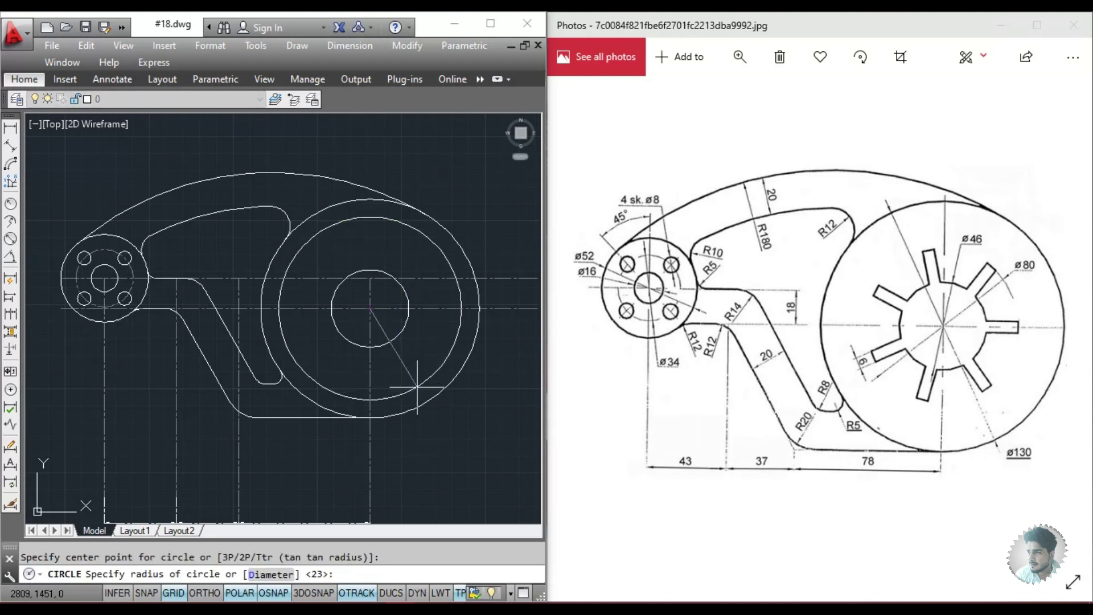
type("d")
key("Return")
type("80")
key("Return")
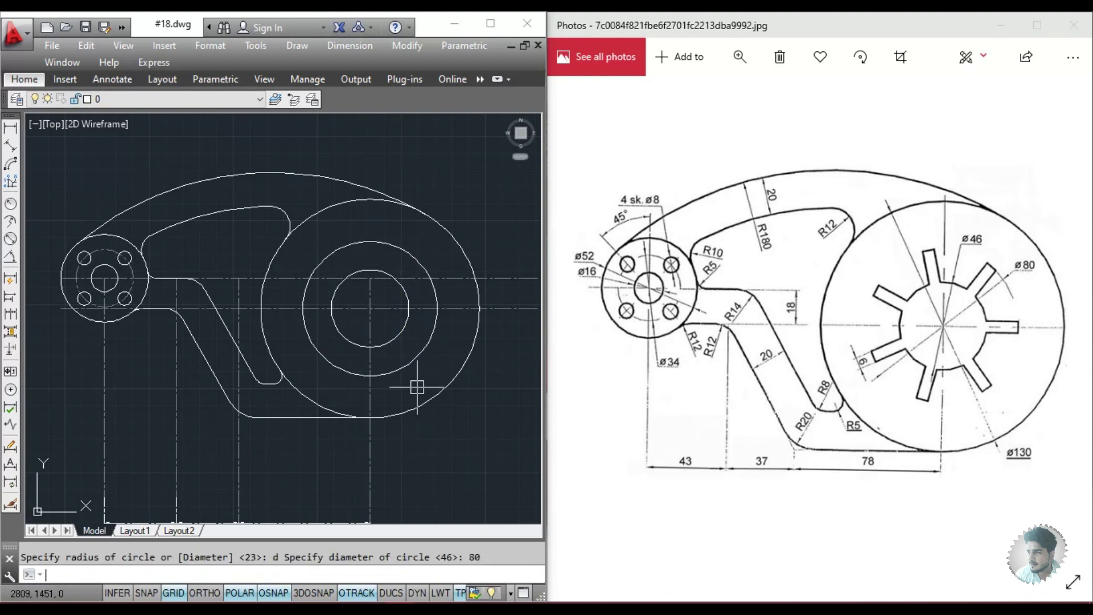
scroll(366, 321, "up", 2)
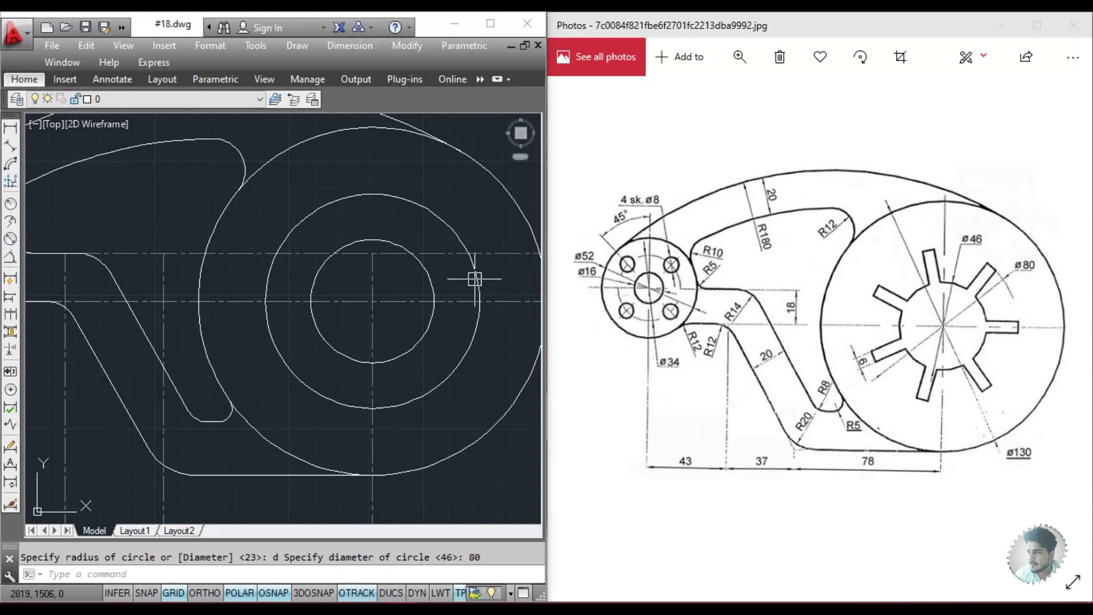
middle_click_drag(475, 279, 435, 325)
key("Escape")
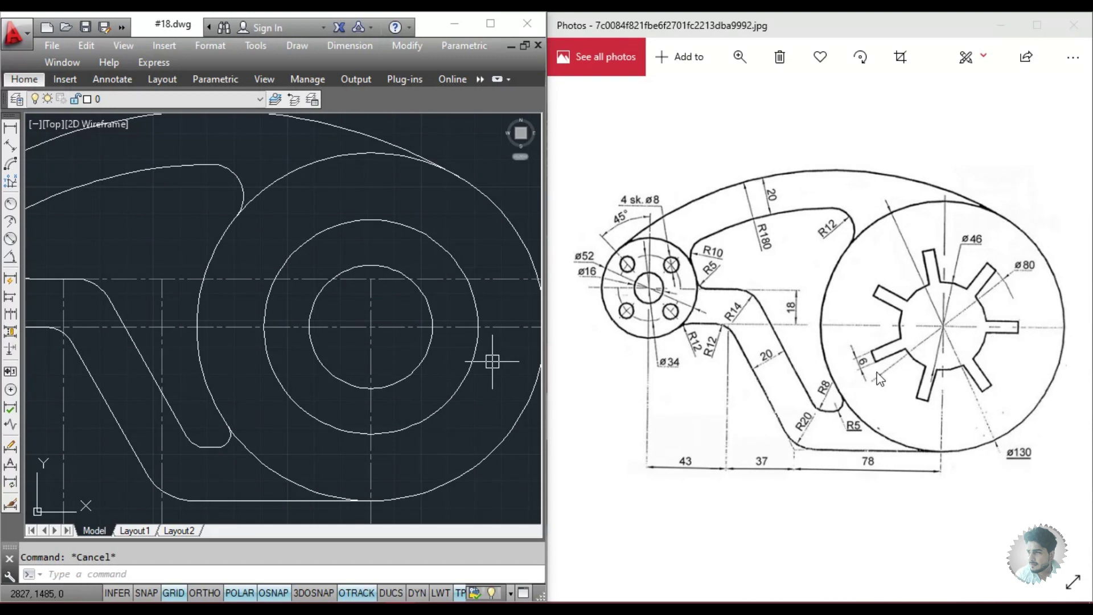
- Draw a spoke line from the ø46 to the ø80 circle, plus a parallel copy 3 below
type("l")
key("Return")
scroll(427, 336, "up", 4)
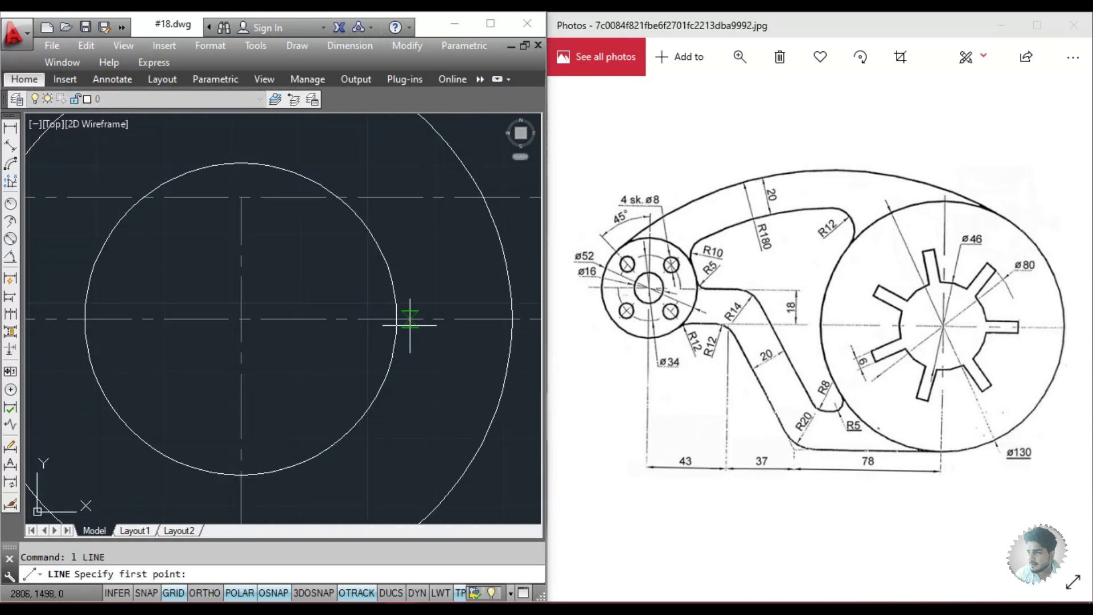
left_click(397, 319)
left_click(513, 319)
key("Escape")
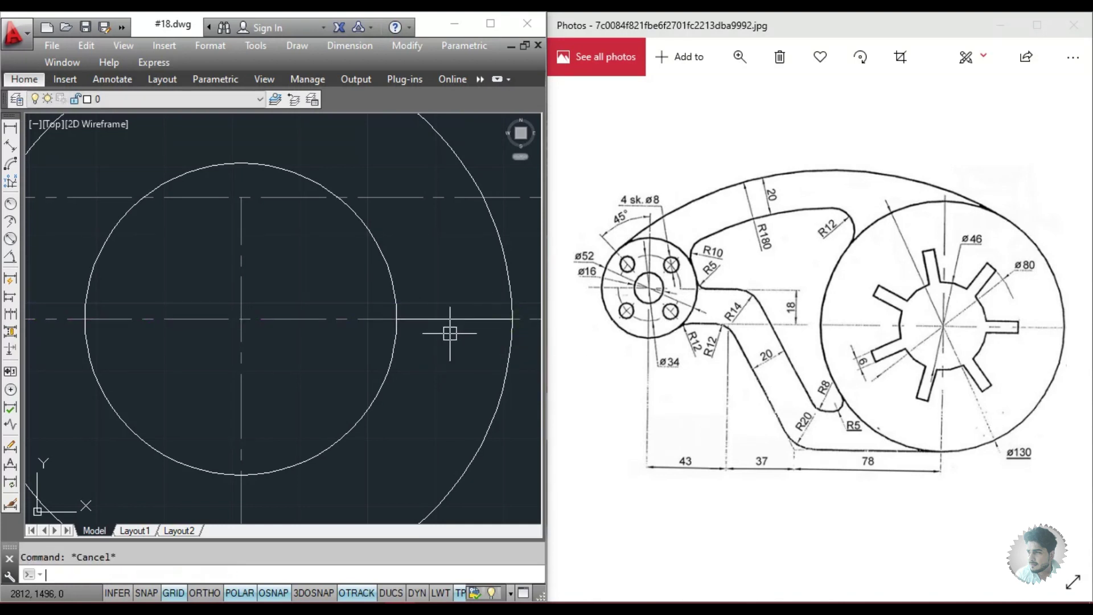
type("o")
key("Return")
type("3")
key("Return")
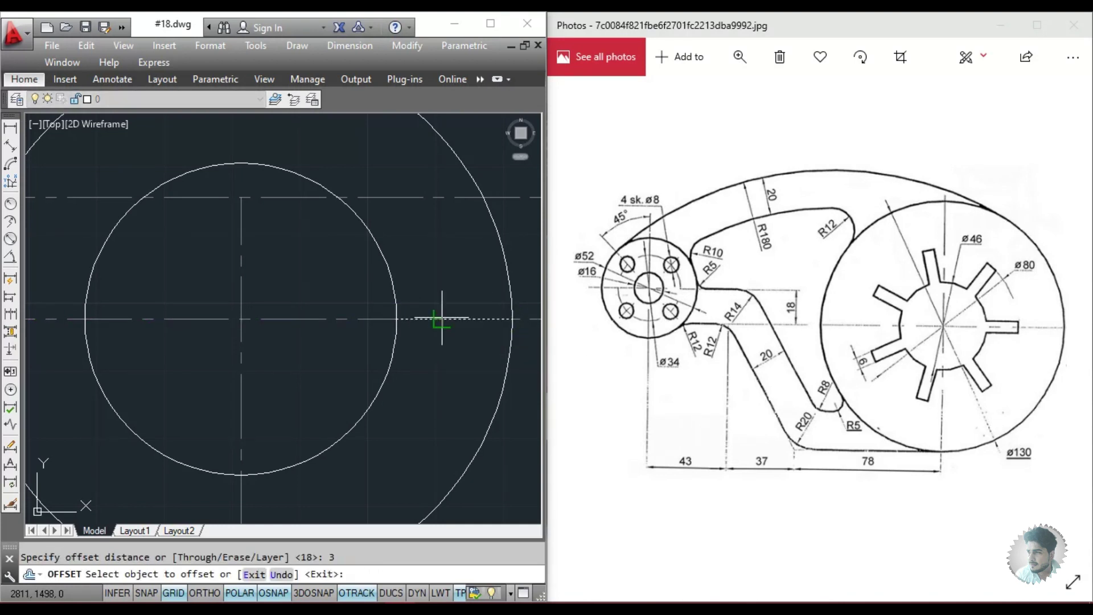
left_click(442, 319)
left_click(436, 374)
key("Escape")
- Extend both spoke lines out to the outer circle
type("ex")
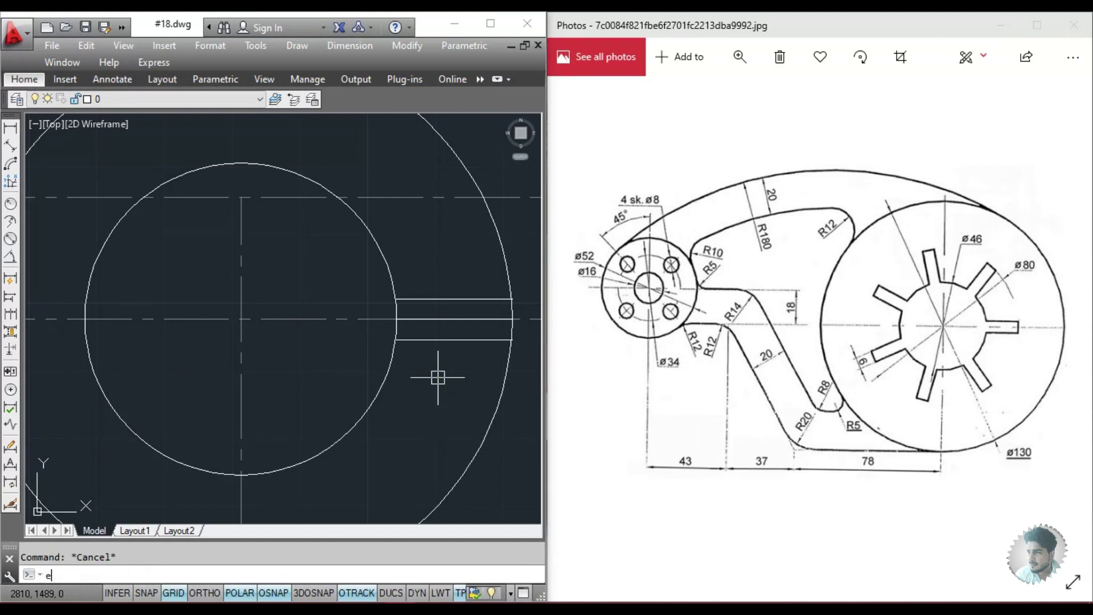
key("Return")
key("Return")
left_click(417, 300)
left_click(413, 345)
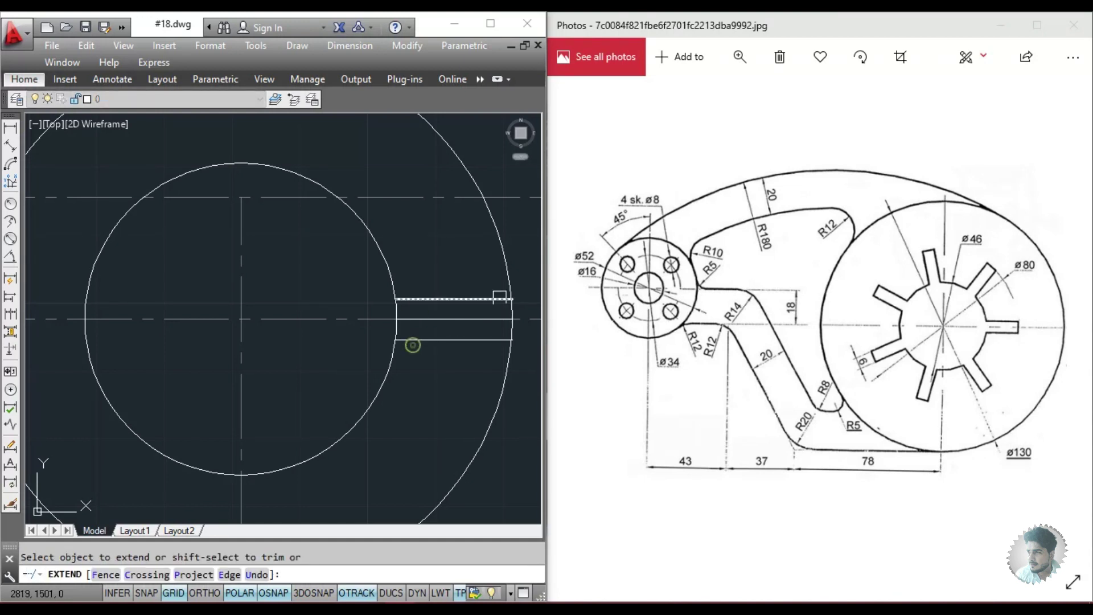
scroll(497, 340, "up", 3)
scroll(510, 305, "up", 3)
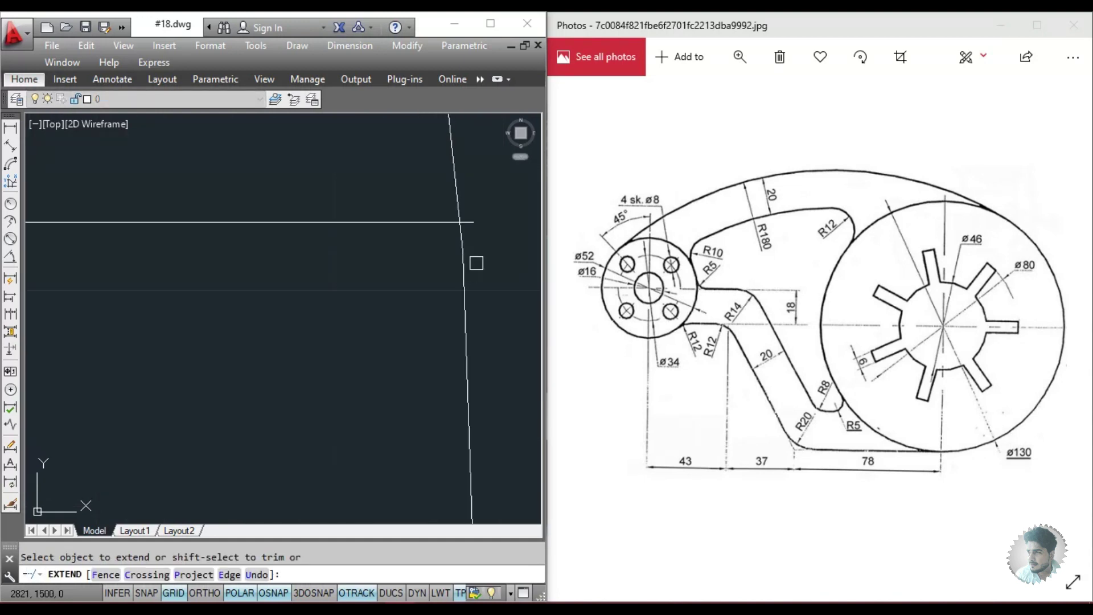
middle_click_drag(478, 221, 430, 424)
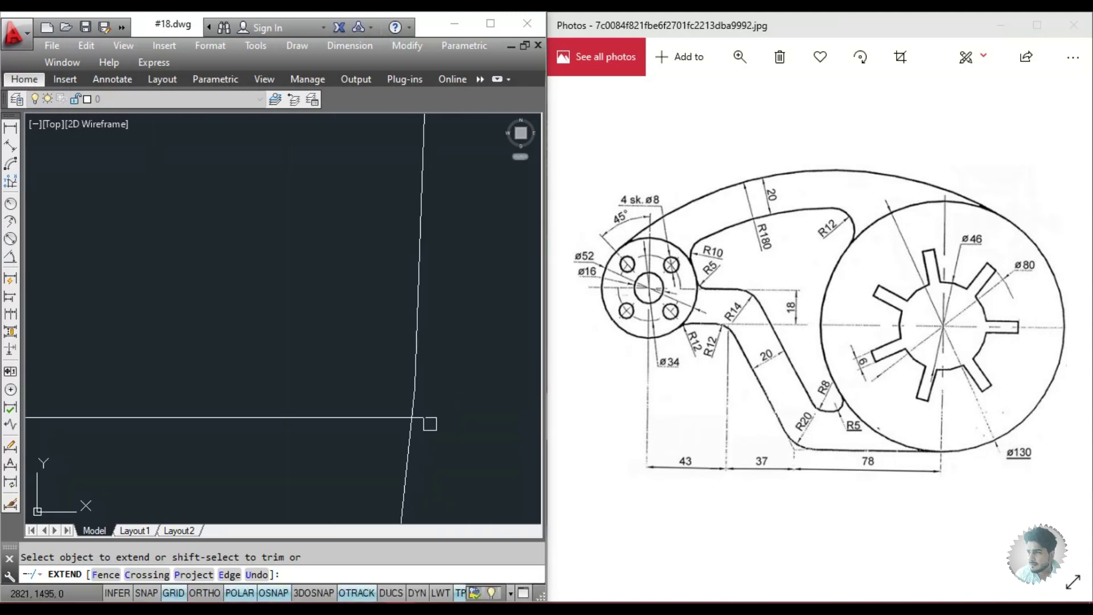
left_click(424, 411)
scroll(427, 418, "down", 2)
scroll(484, 337, "down", 2)
key("Return")
left_click(425, 340)
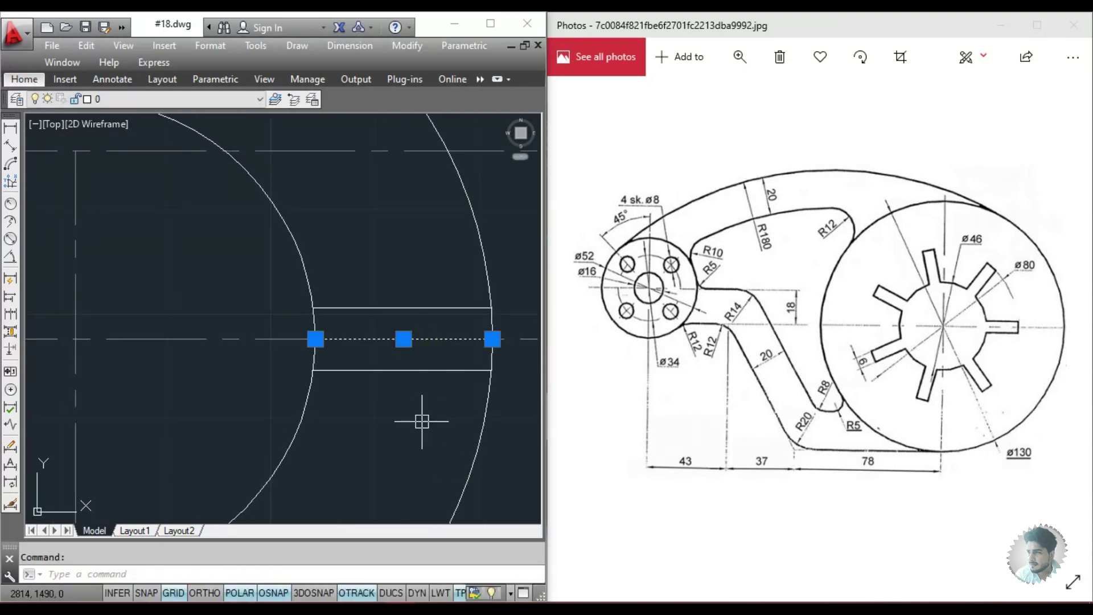
- Erase the leftover horizontal line and trim the arc between the slot lines
type("e")
key("Return")
type("r")
key("Return")
key("Return")
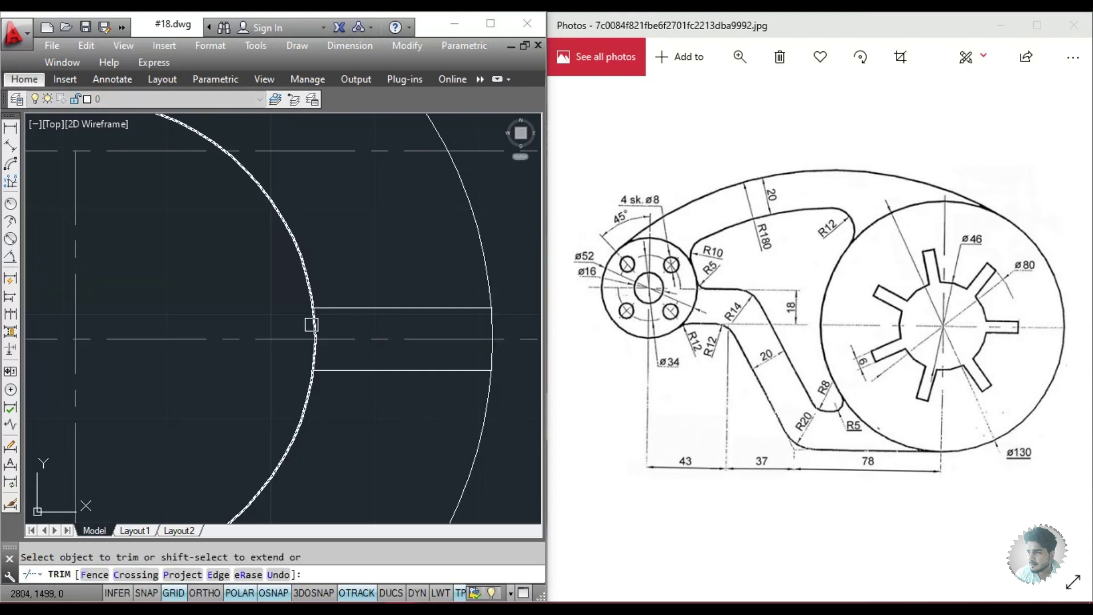
left_click(312, 324)
scroll(466, 286, "down", 4)
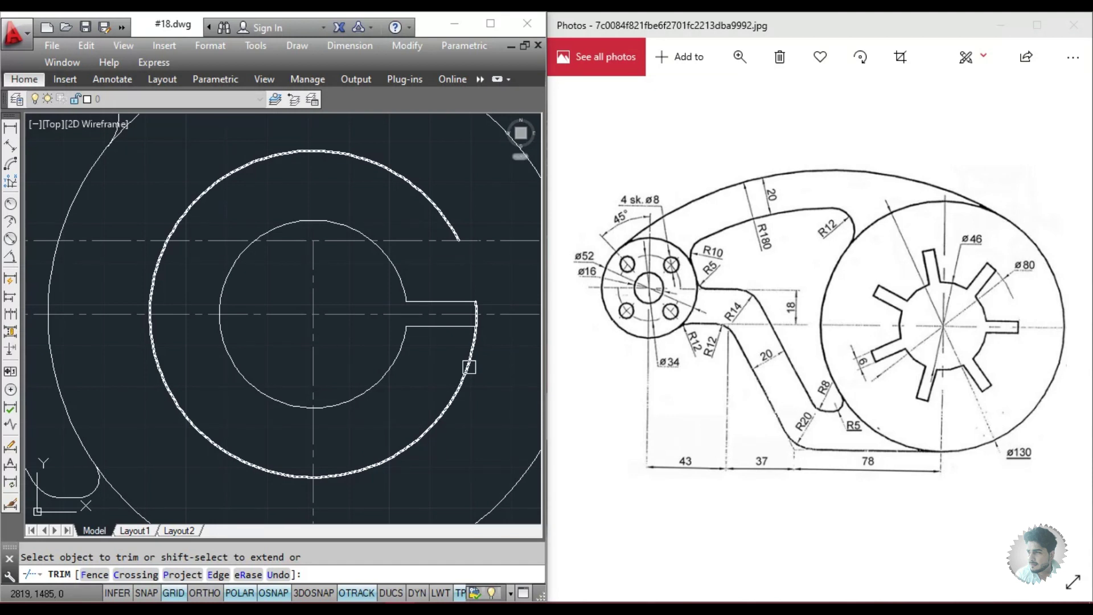
key("Escape")
- Erase the outer circle and select the slot's three edges for arraying
left_click(436, 200)
type("e")
key("Return")
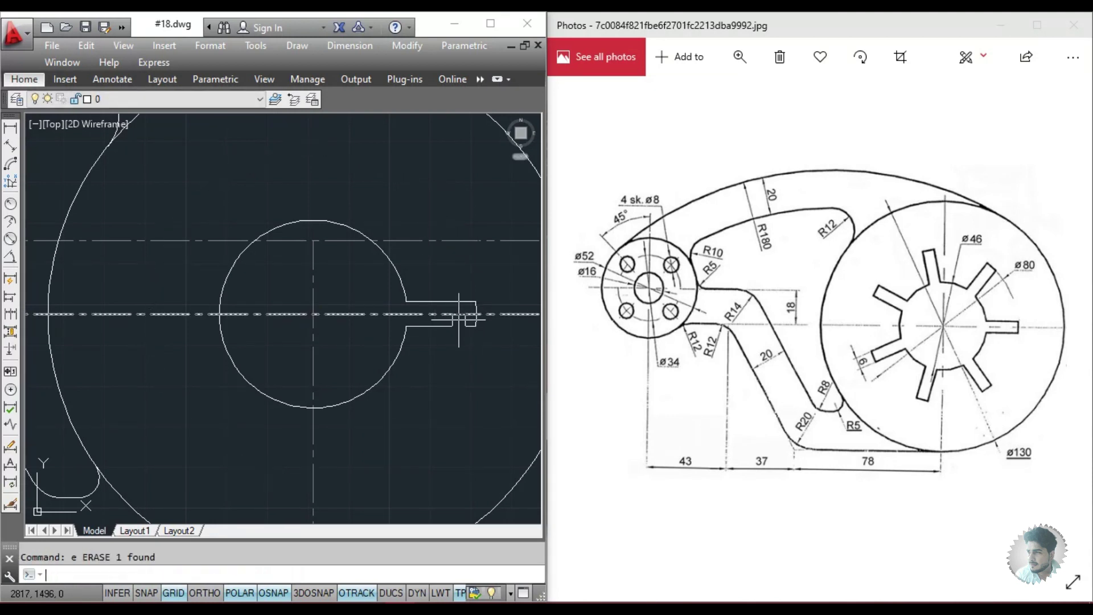
left_click(384, 286)
left_click(502, 349)
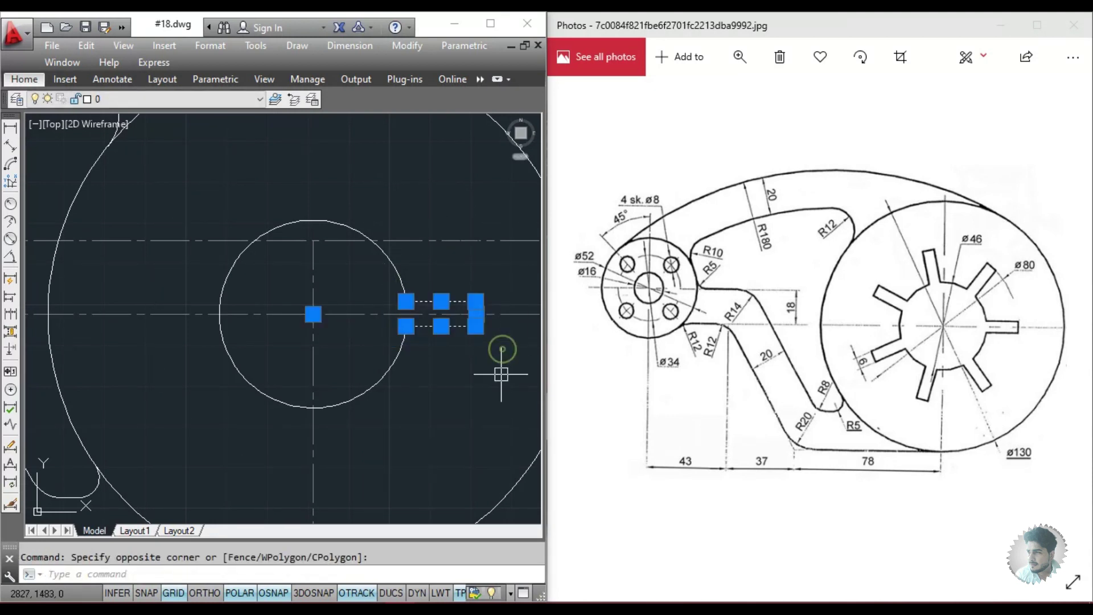
type("ar")
key("Return")
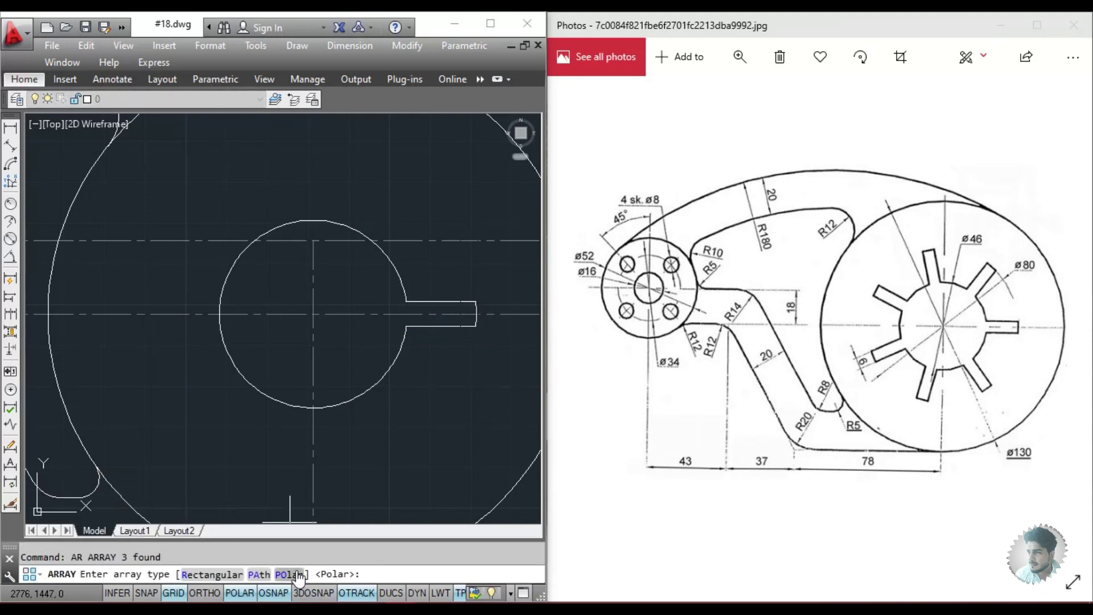
- Polar-array the slot around the ø46 circle's centre with 7 items
left_click(296, 575)
left_click(313, 313)
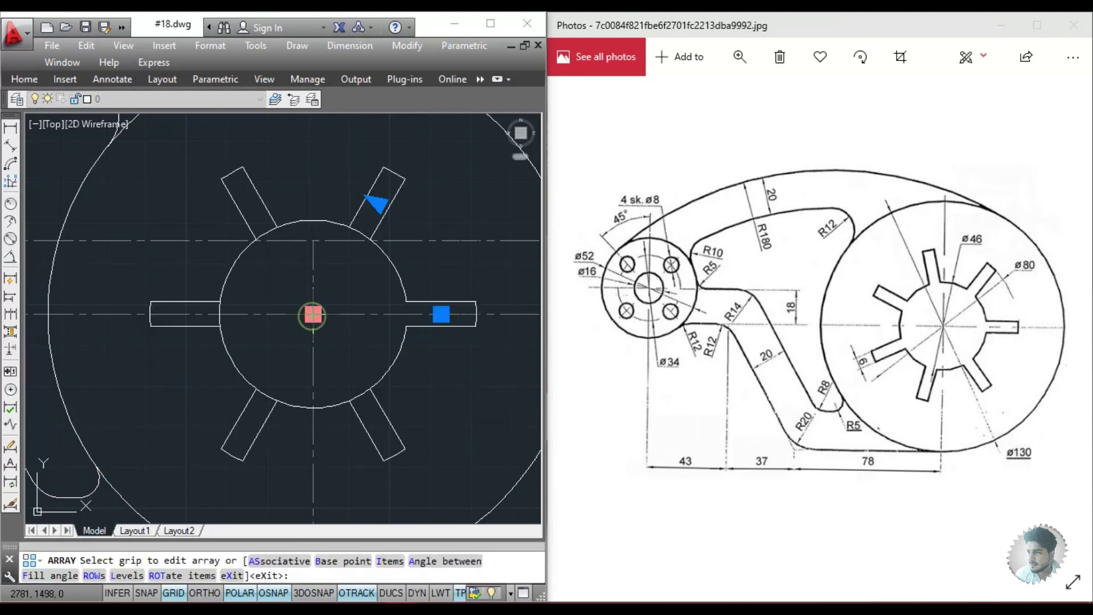
left_click(400, 562)
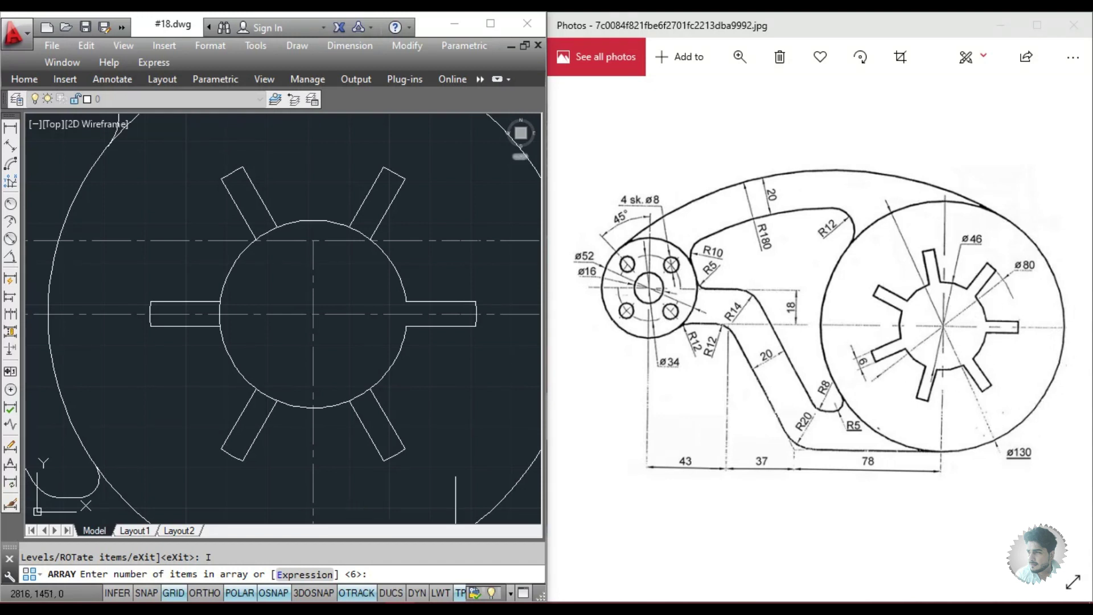
type("7")
key("Return")
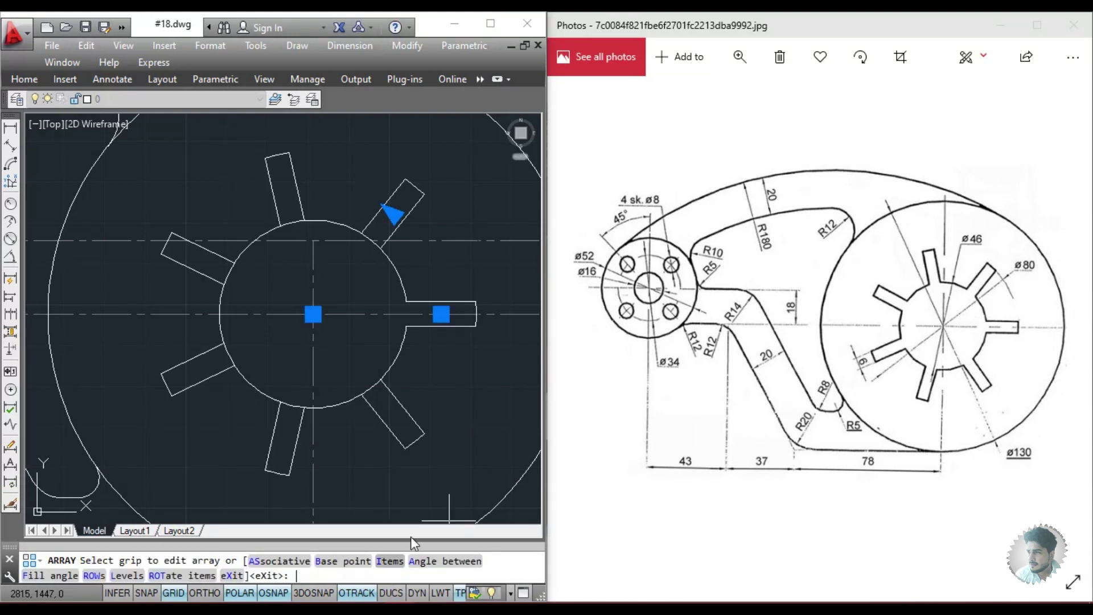
- Crossing-trim the ø46 circle's arcs inside all seven slots
key("Escape")
key("Return")
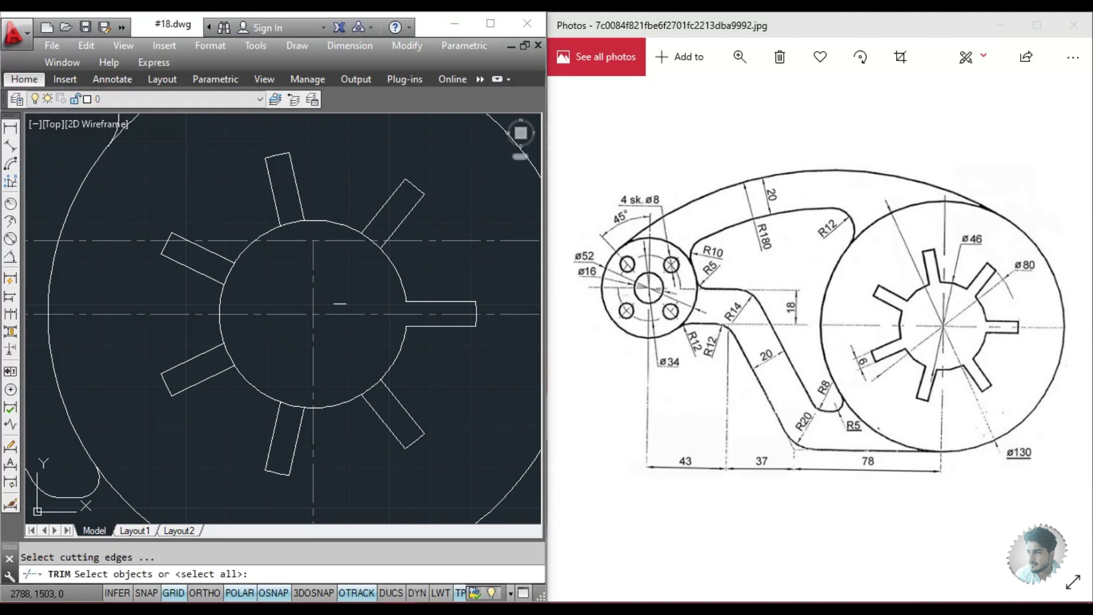
key("Return")
scroll(383, 232, "up", 5)
scroll(342, 268, "up", 3)
scroll(344, 261, "up", 2)
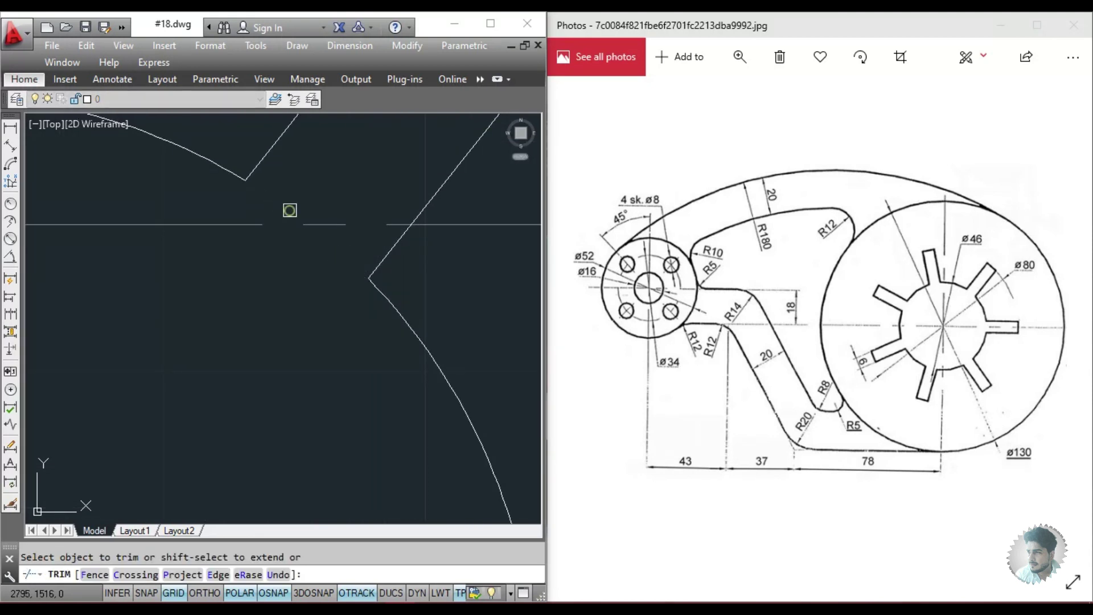
scroll(290, 210, "down", 5)
scroll(313, 271, "up", 4)
scroll(200, 364, "down", 4)
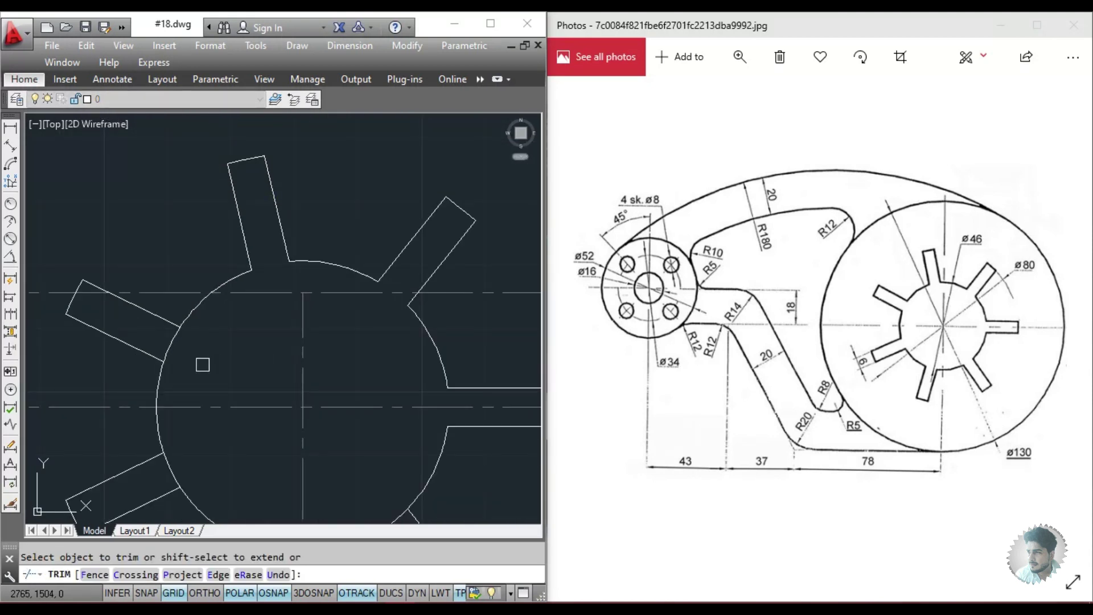
scroll(122, 301, "up", 4)
left_click(137, 322)
left_click(246, 404)
scroll(247, 404, "down", 1)
scroll(247, 404, "down", 2)
scroll(220, 334, "up", 2)
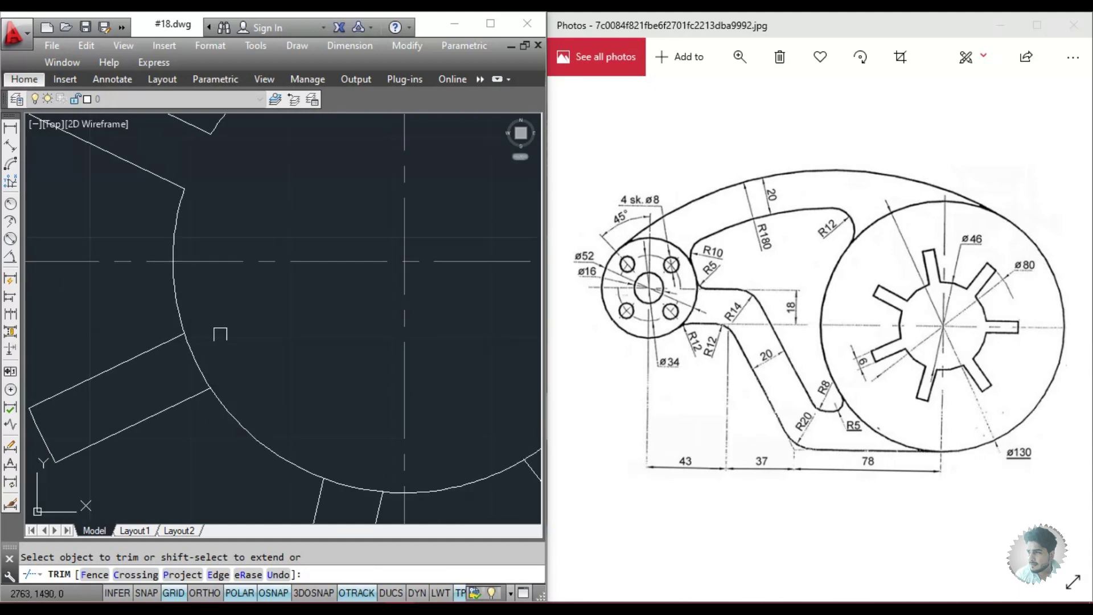
scroll(200, 362, "down", 2)
scroll(249, 317, "up", 2)
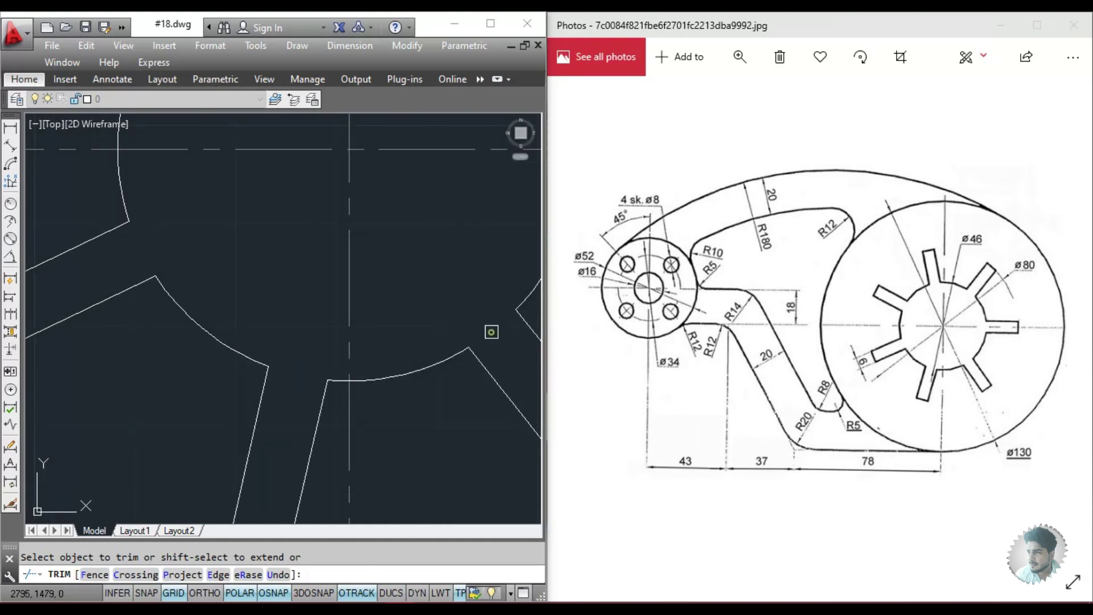
scroll(492, 332, "down", 3)
scroll(399, 341, "down", 2)
scroll(390, 333, "up", 1)
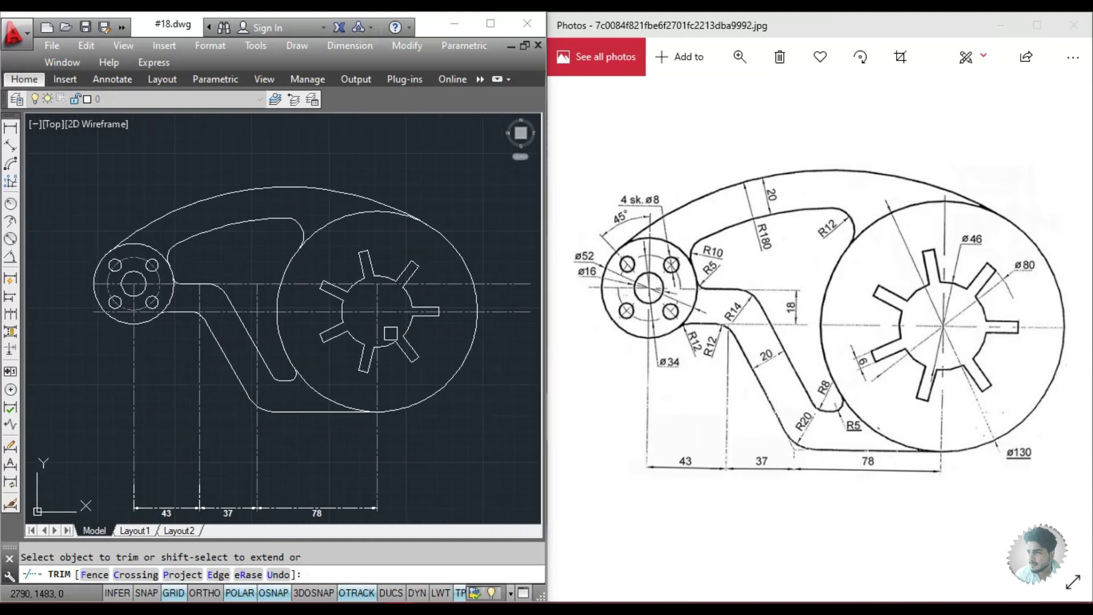
- Show the dimensioned cam copy with LWT lineweights on and the window maximized
key("Escape")
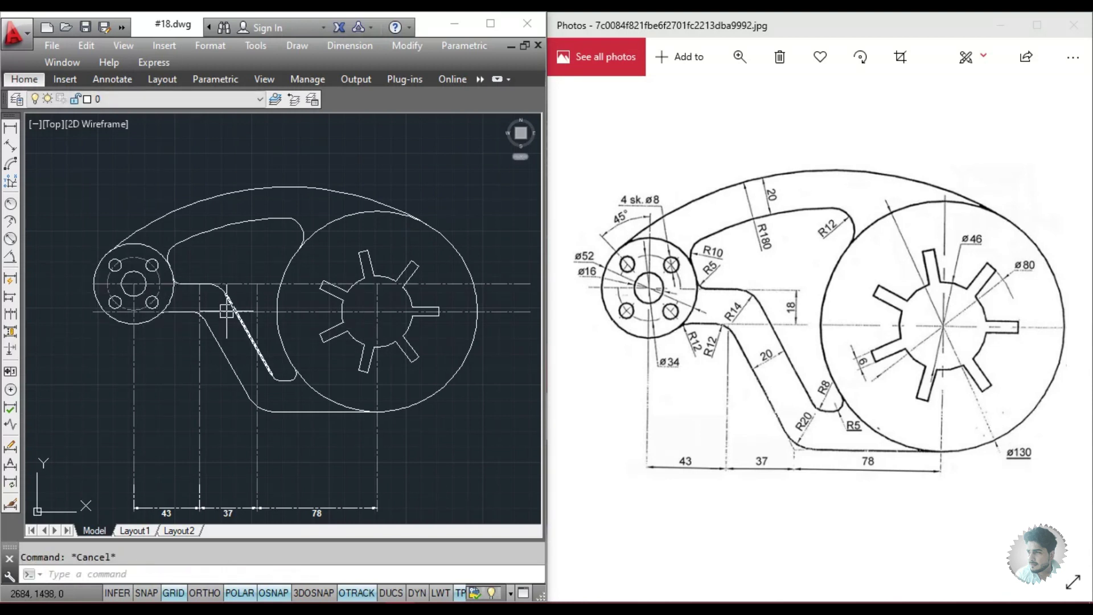
middle_click_drag(217, 312, 224, 316)
middle_click_drag(250, 353, 275, 332)
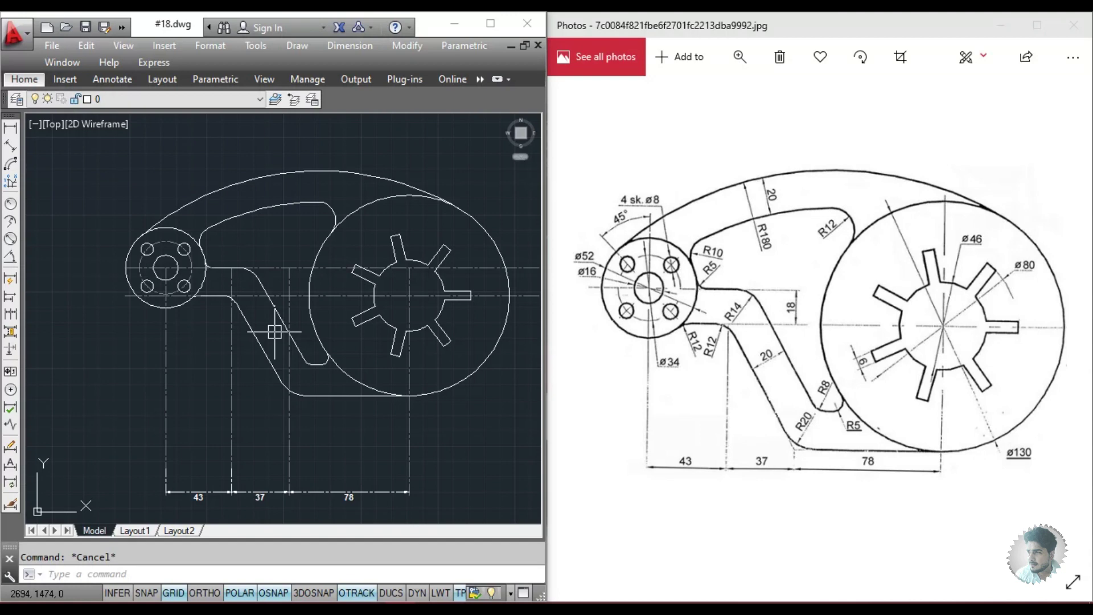
scroll(274, 331, "down", 2)
scroll(203, 318, "down", 1)
middle_click_drag(202, 318, 171, 327)
scroll(168, 329, "up", 3)
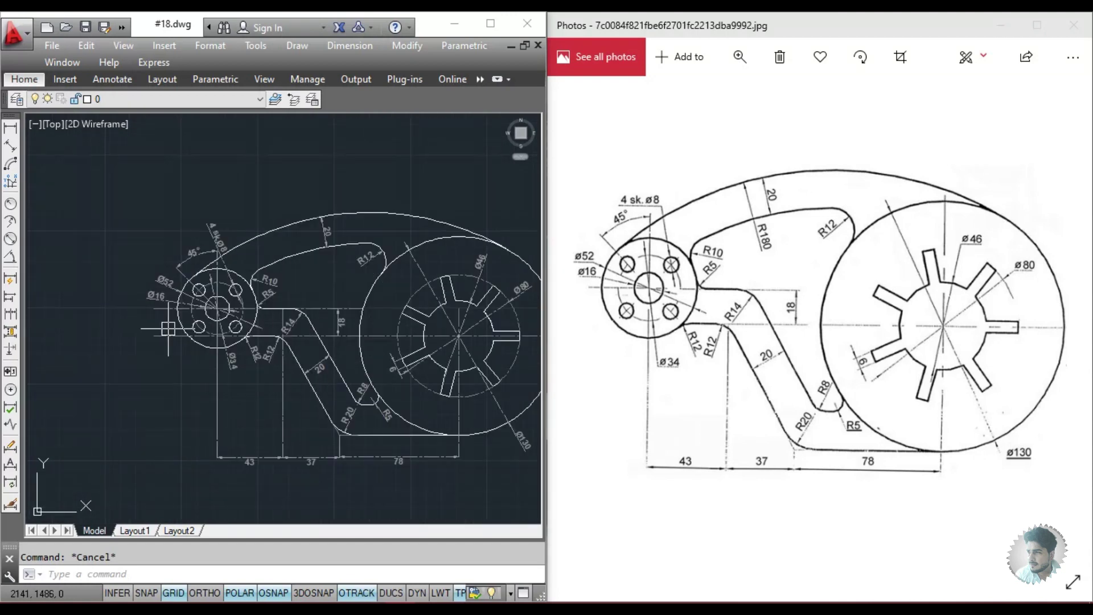
left_click(441, 593)
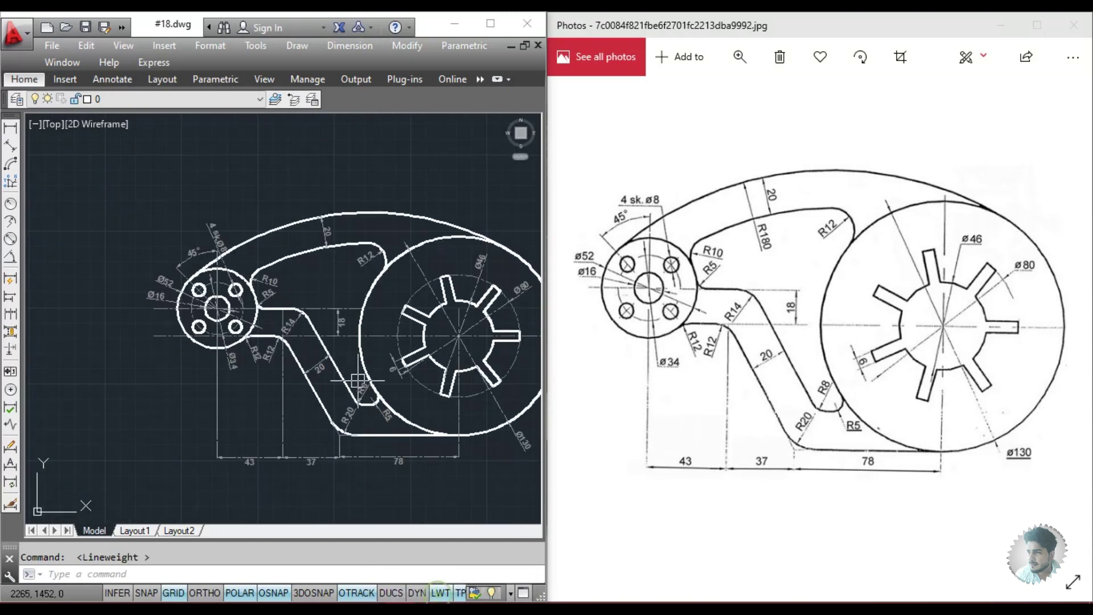
middle_click_drag(503, 151, 437, 142)
left_click(490, 27)
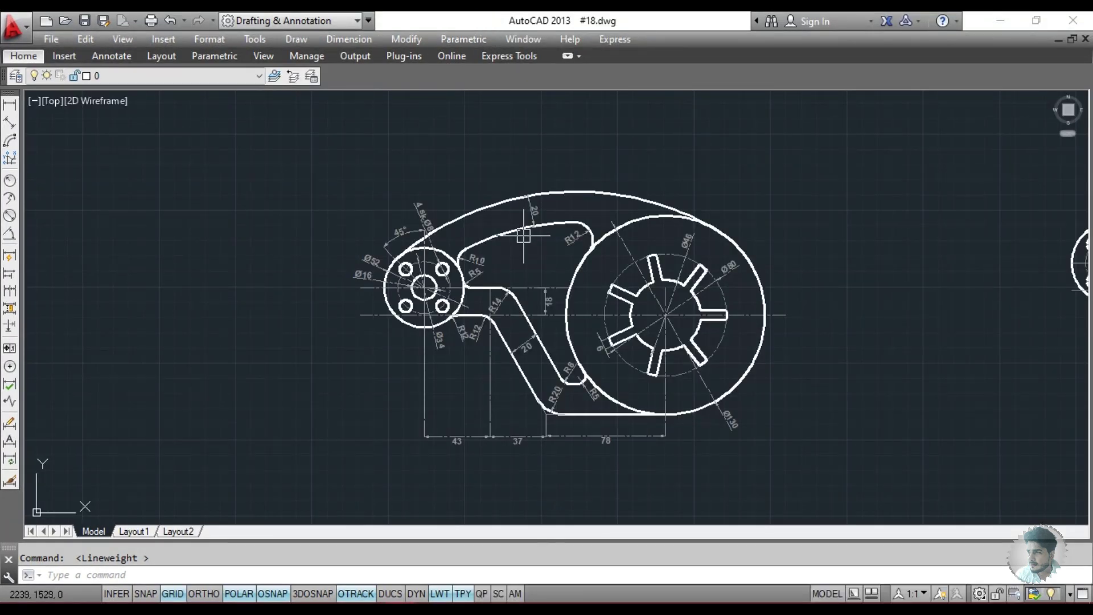
- Switch to Clean Screen and zoom-window the dimensioned cam, centring it in view
scroll(499, 309, "up", 2)
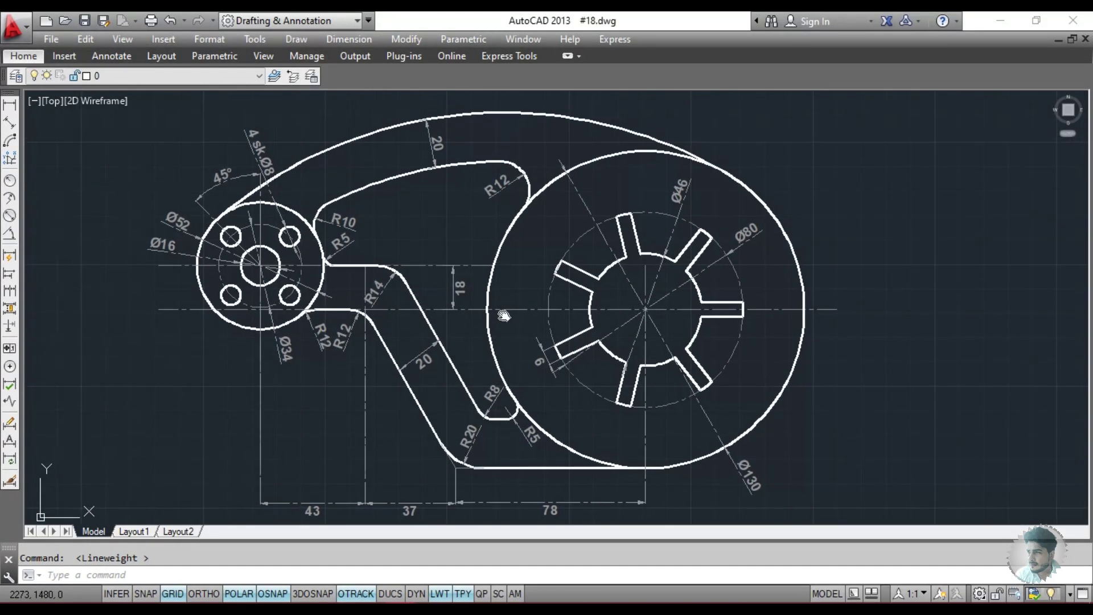
middle_click_drag(500, 310, 501, 316)
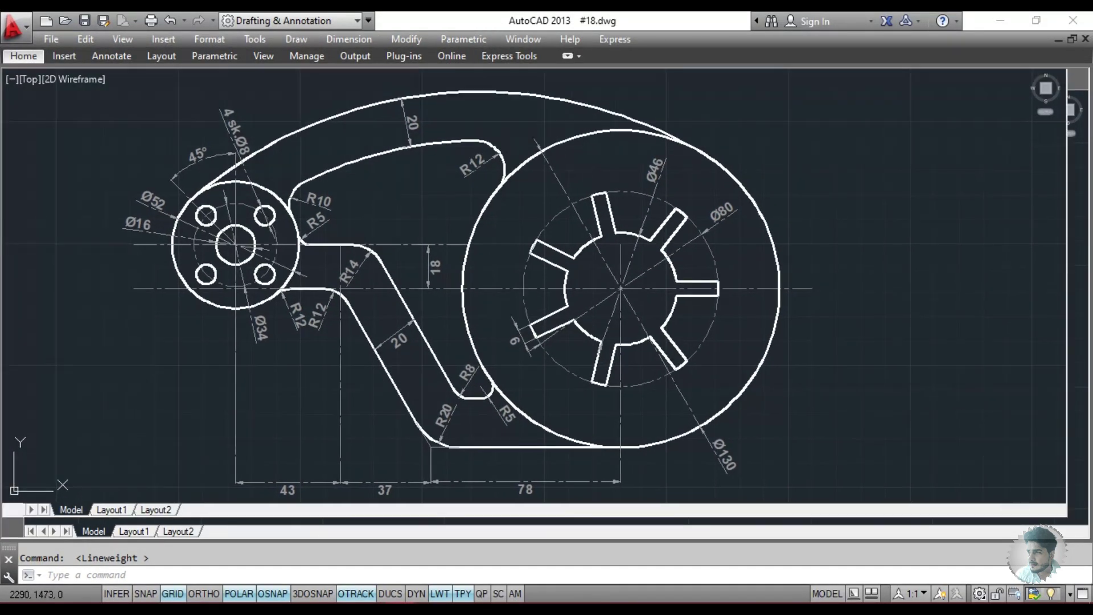
key("ctrl+0")
type("a")
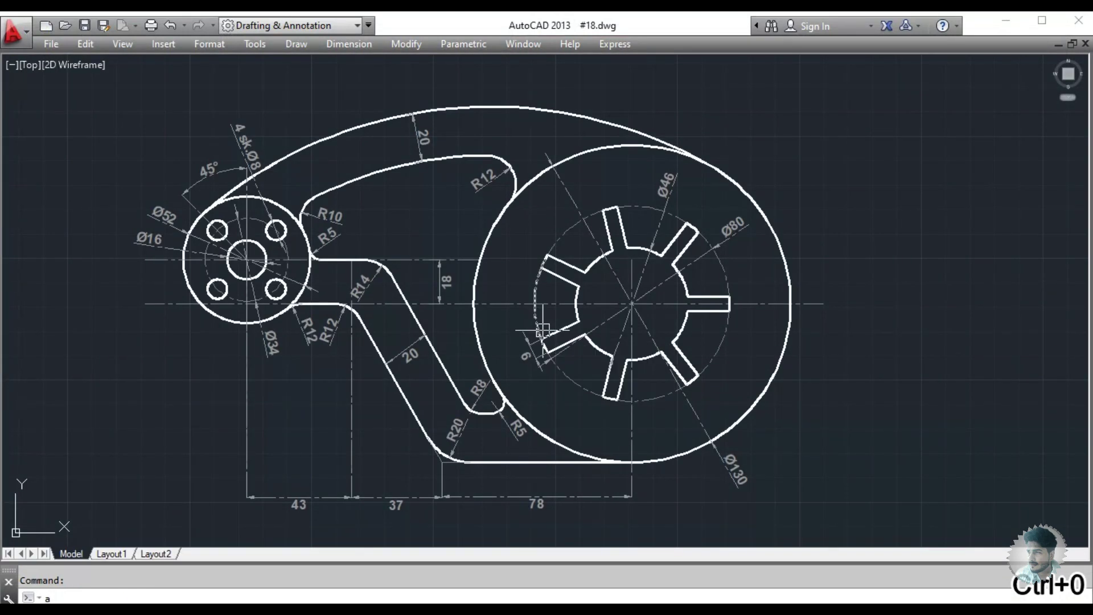
type("z")
key("Return")
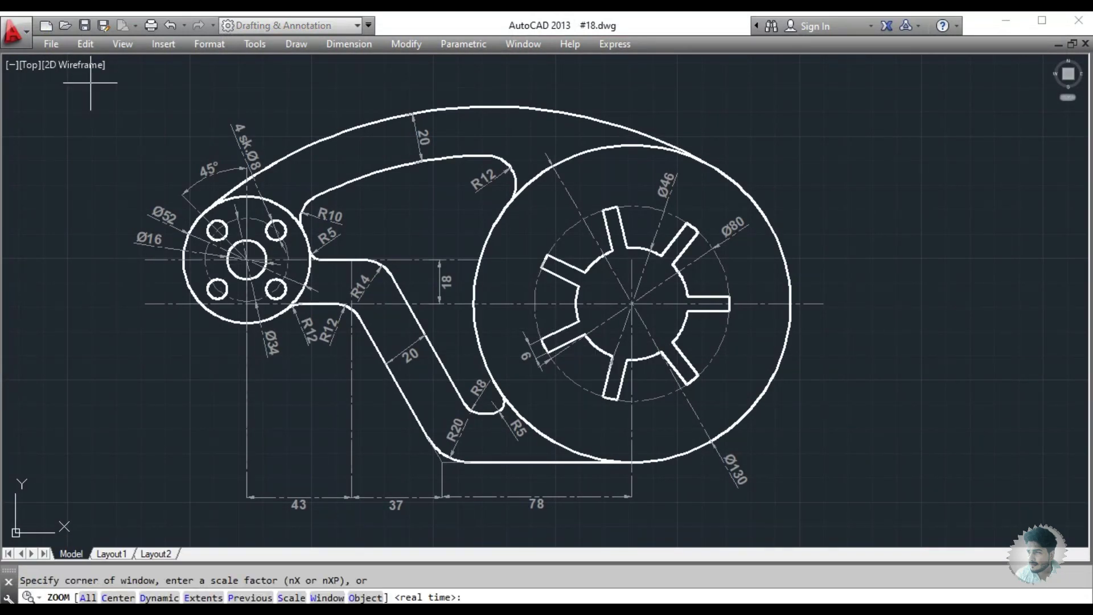
left_click(89, 91)
left_click(840, 528)
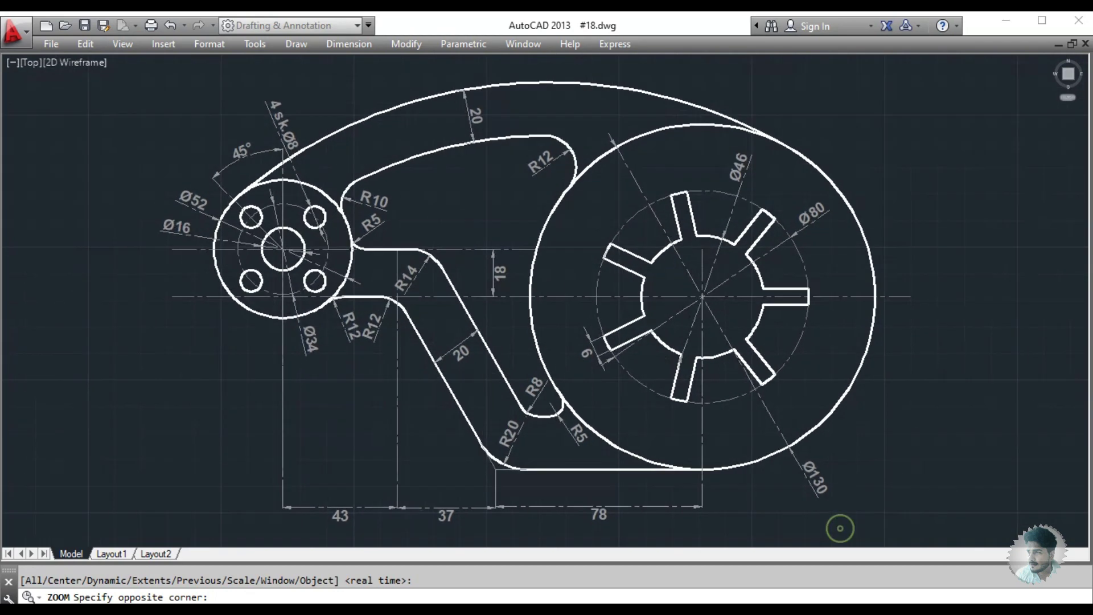
mouse_move(674, 429)
middle_mouse_down()
mouse_move(654, 429)
mouse_move(766, 426)
mouse_move(641, 439)
middle_mouse_up()
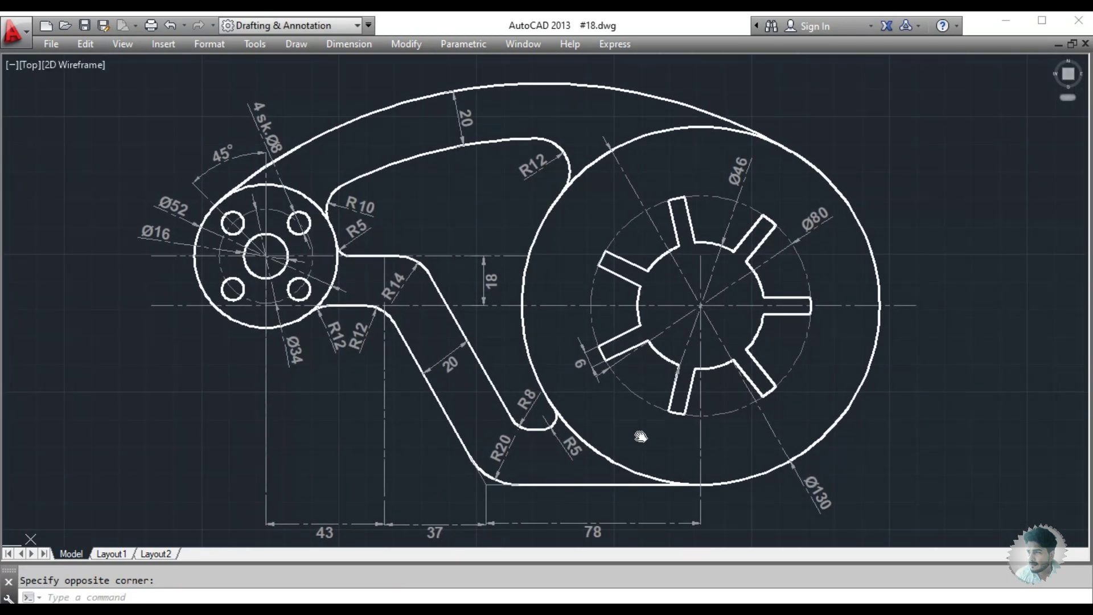